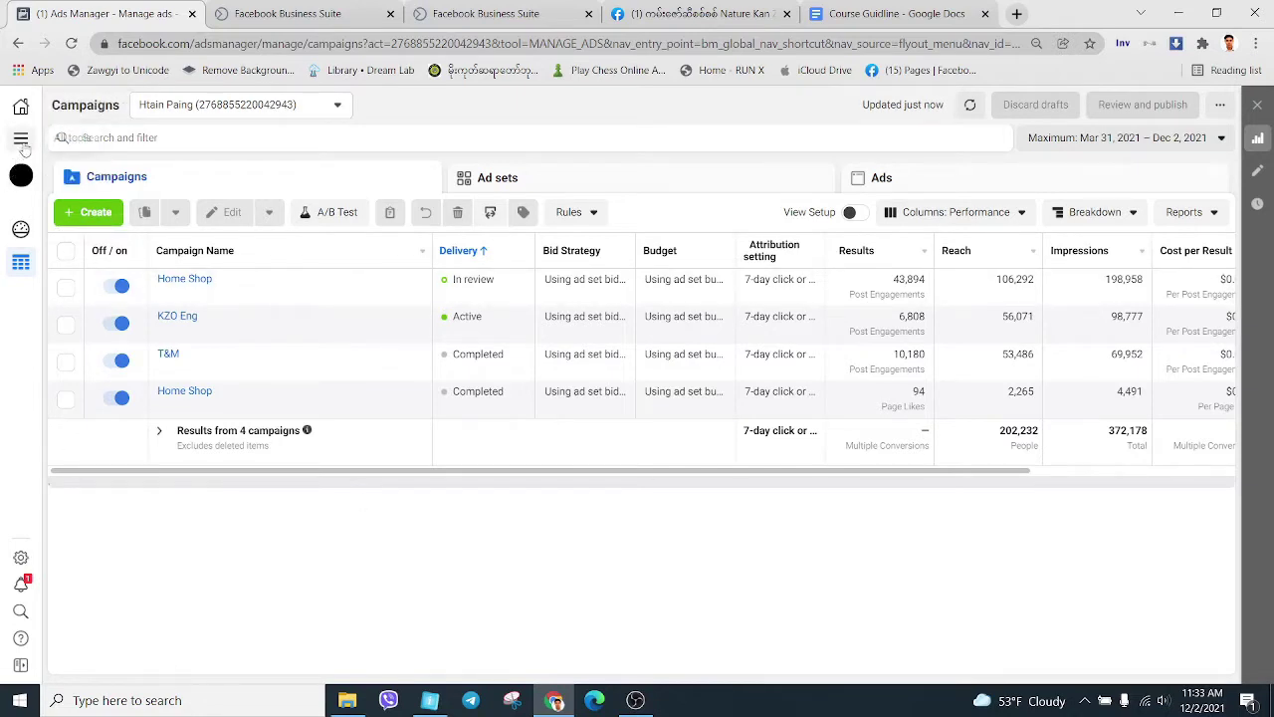
- Open the Audiences tool from the full list of business tools and look through the saved audiences
left_click(22, 141)
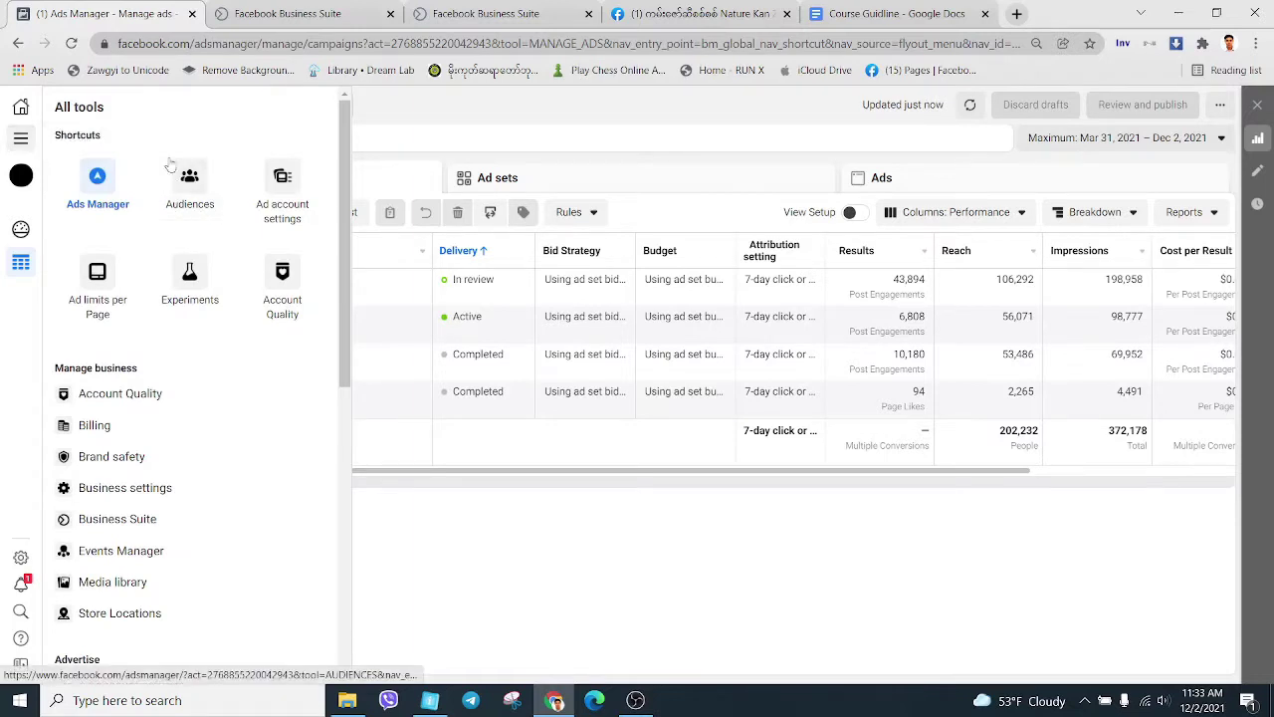
scroll(199, 389, "down", 4)
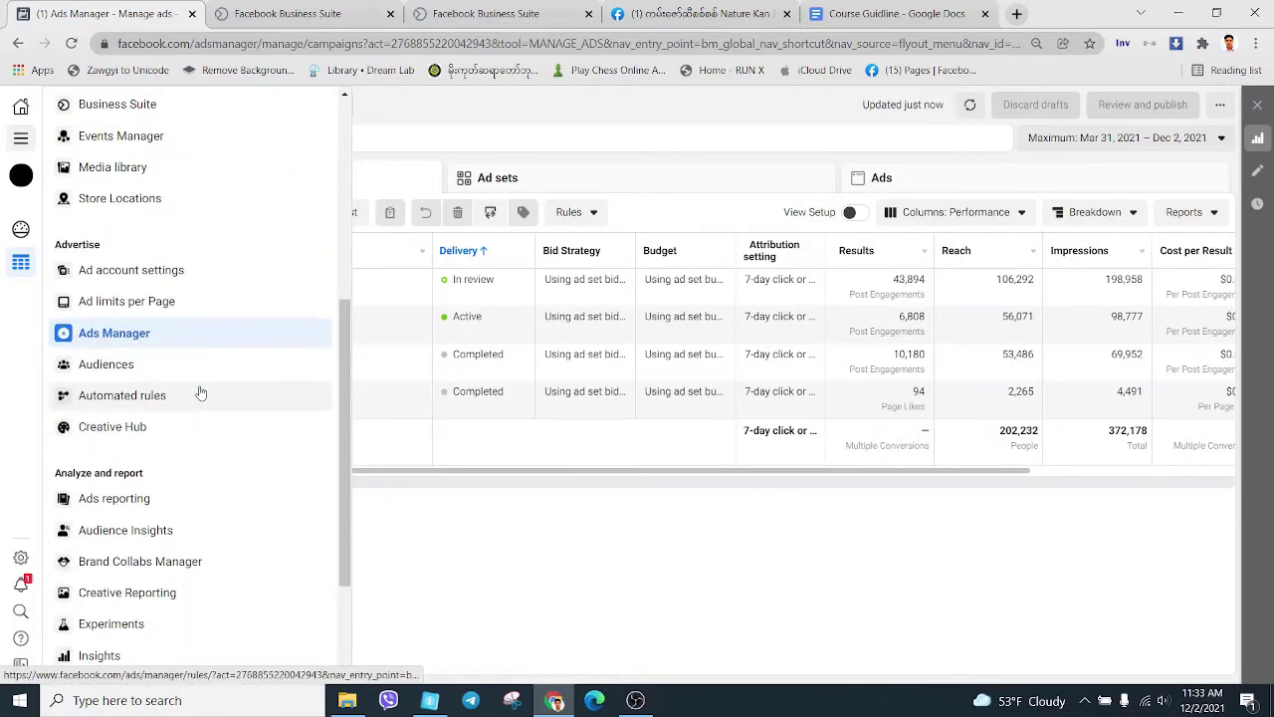
scroll(202, 393, "down", 2)
scroll(204, 397, "up", 1)
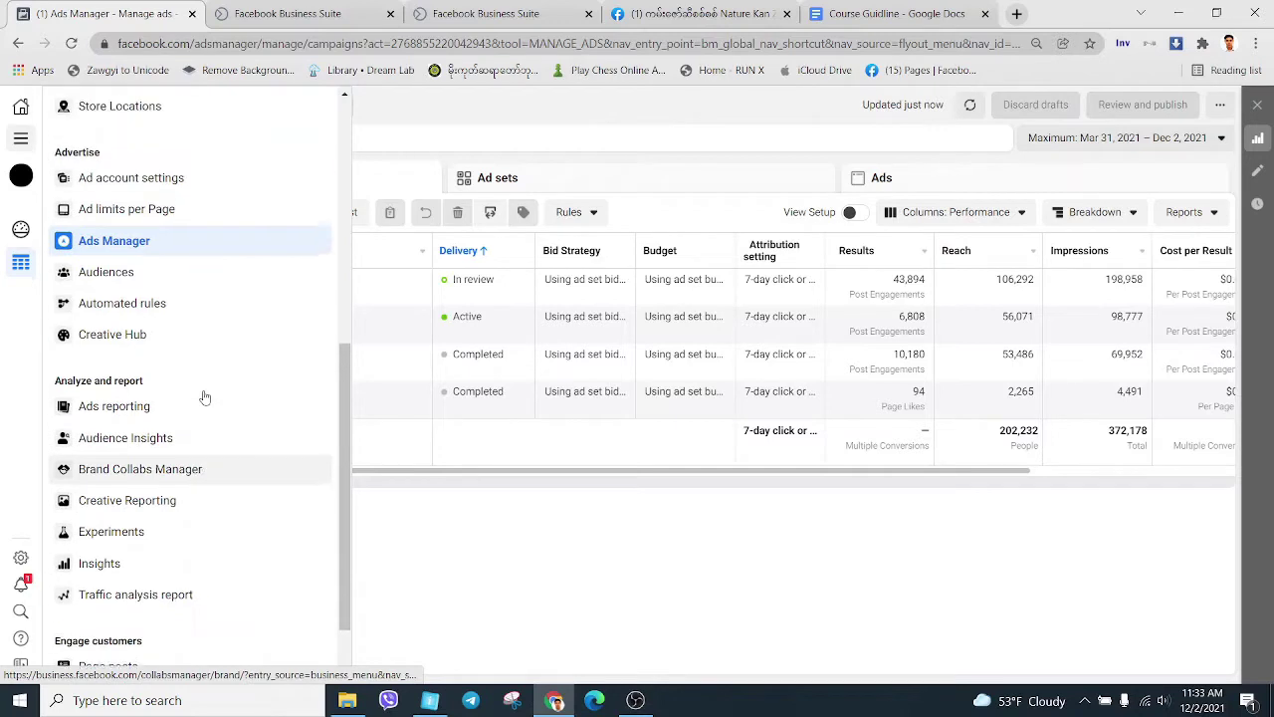
scroll(204, 398, "up", 1)
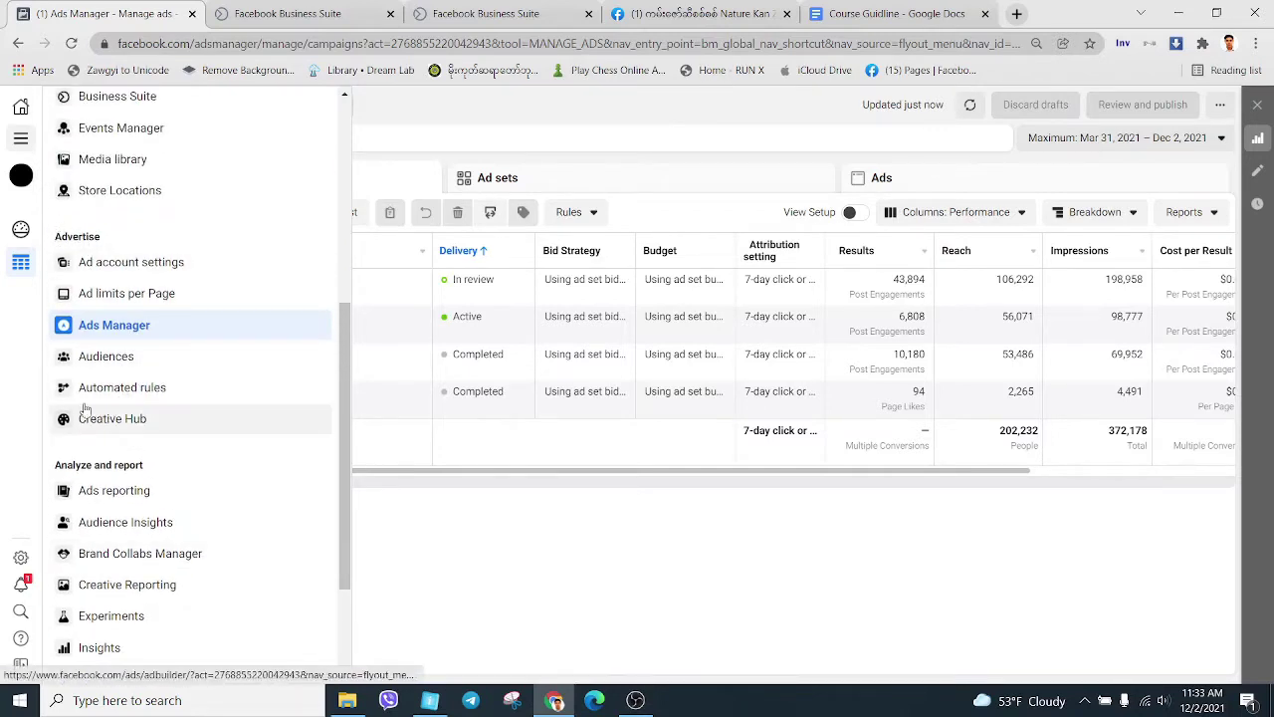
scroll(117, 371, "up", 5)
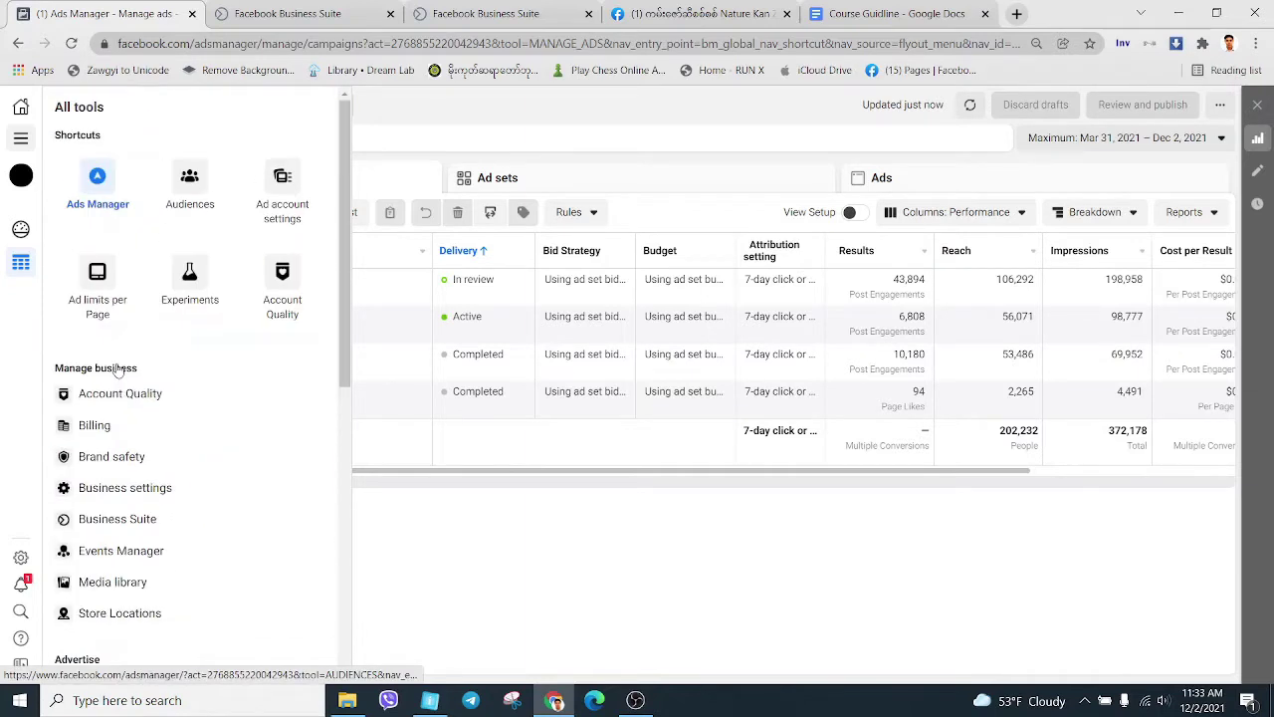
left_click(202, 179)
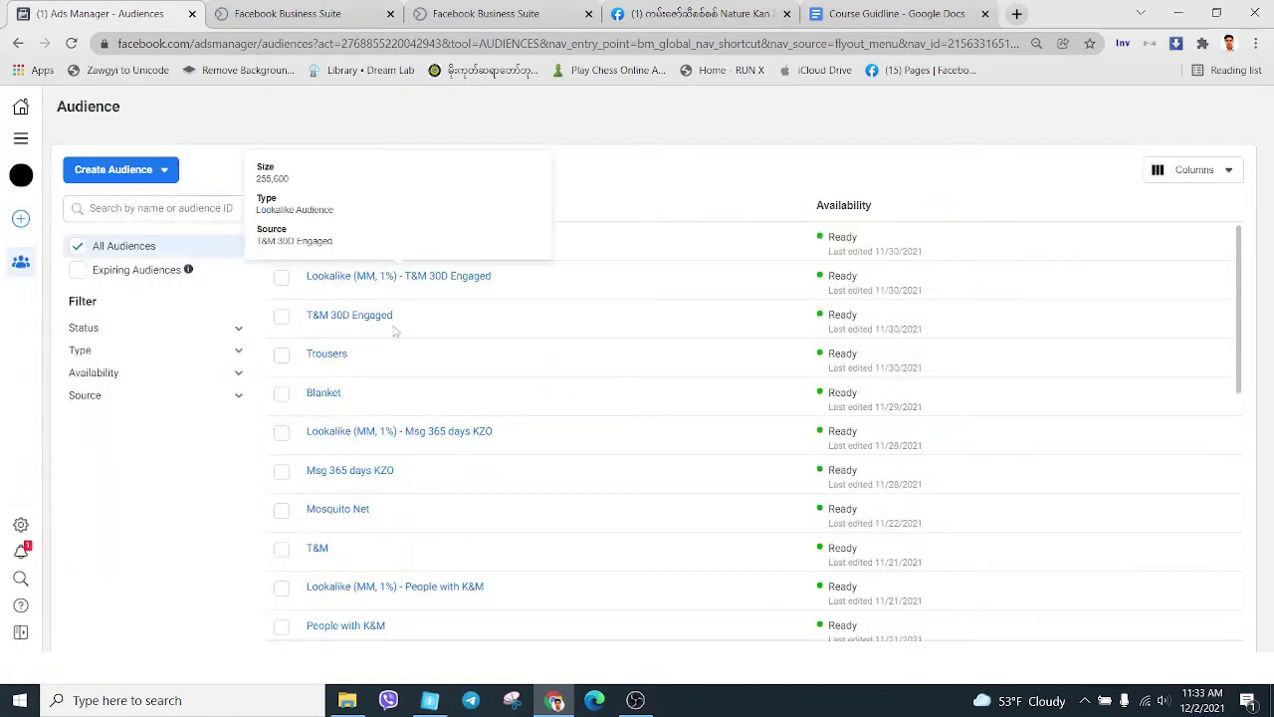
scroll(535, 355, "down", 10)
scroll(492, 398, "up", 10)
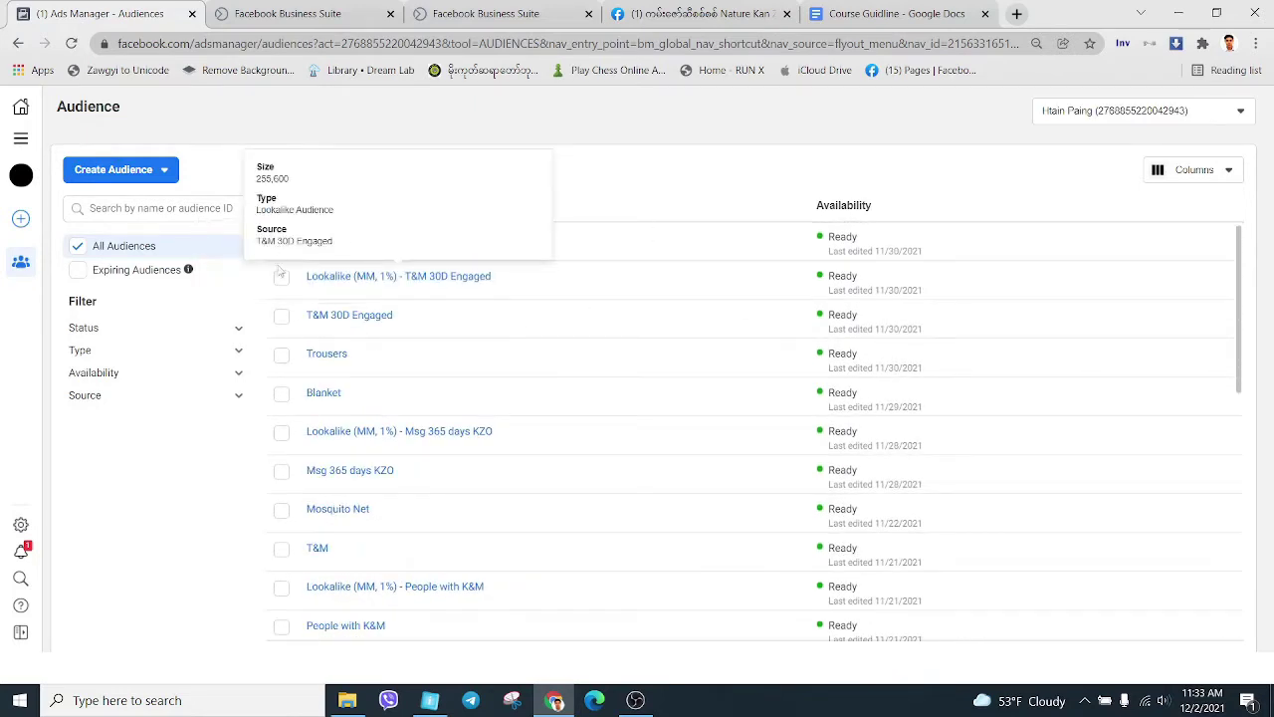
- Select the Trousers audience, review its targeting settings in the audience editor, and close the editor without saving
left_click(281, 239)
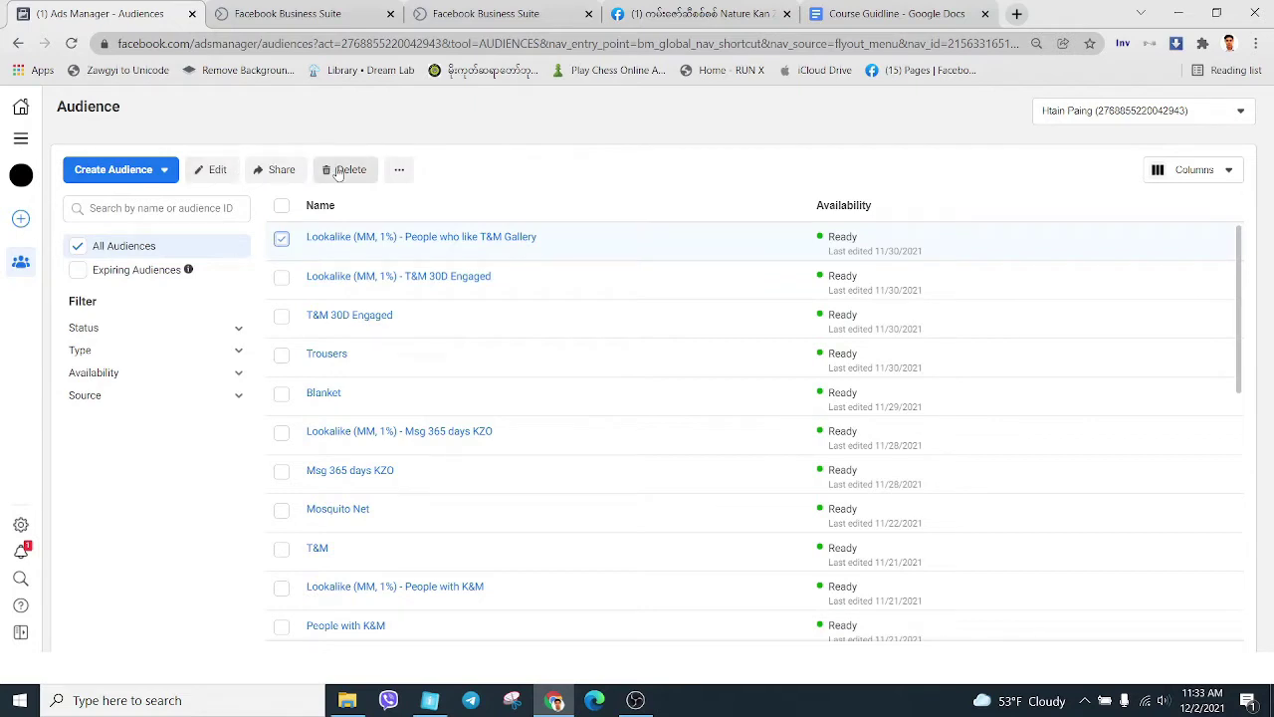
left_click(281, 240)
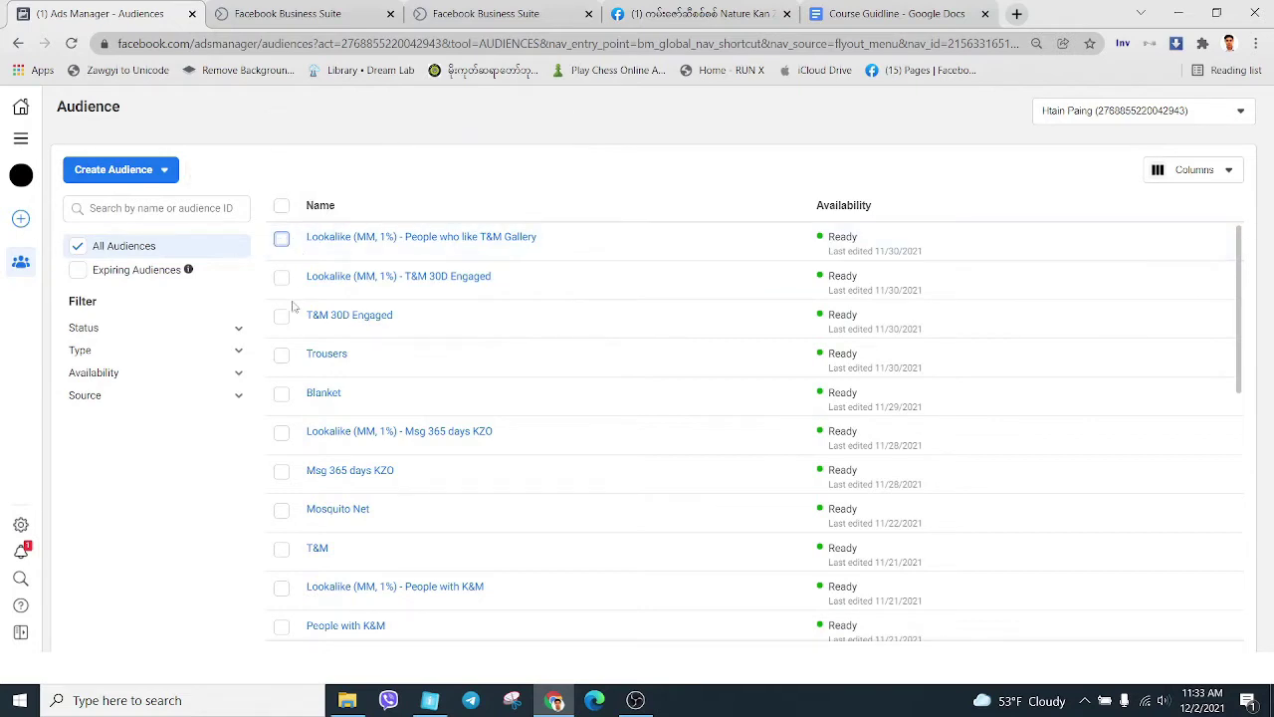
left_click(282, 357)
mouse_move(337, 364)
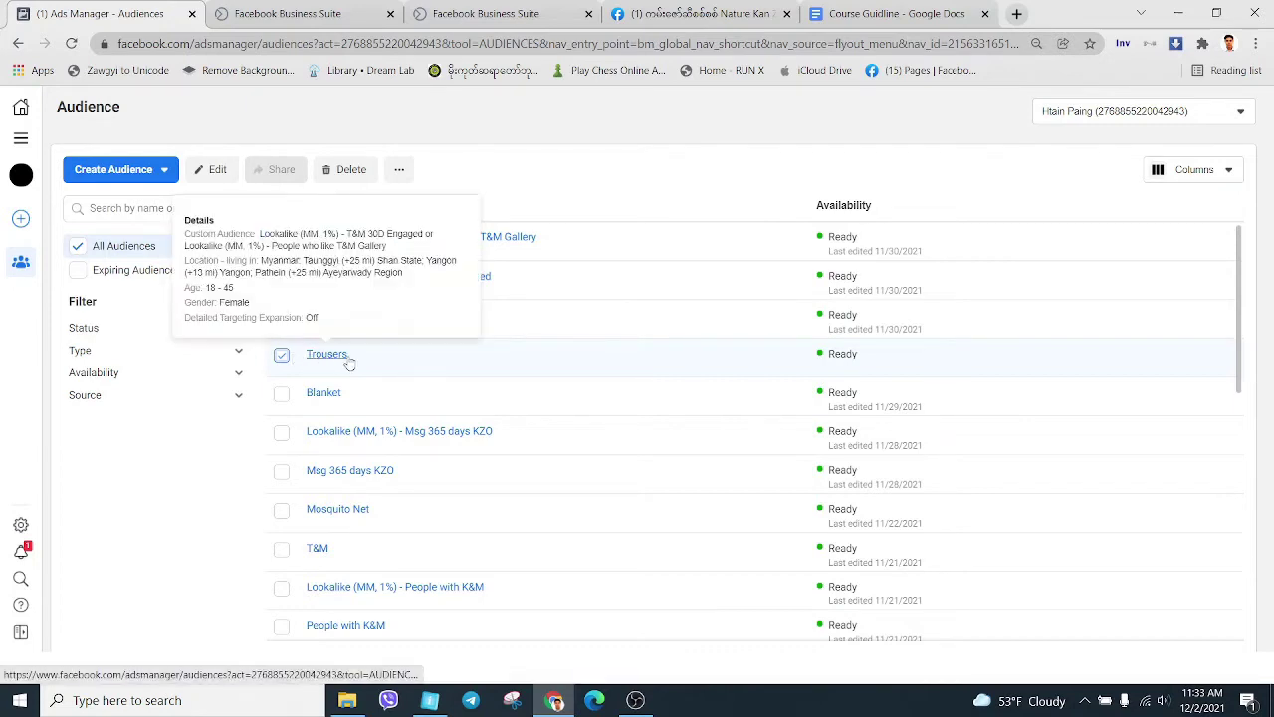
left_click(219, 169)
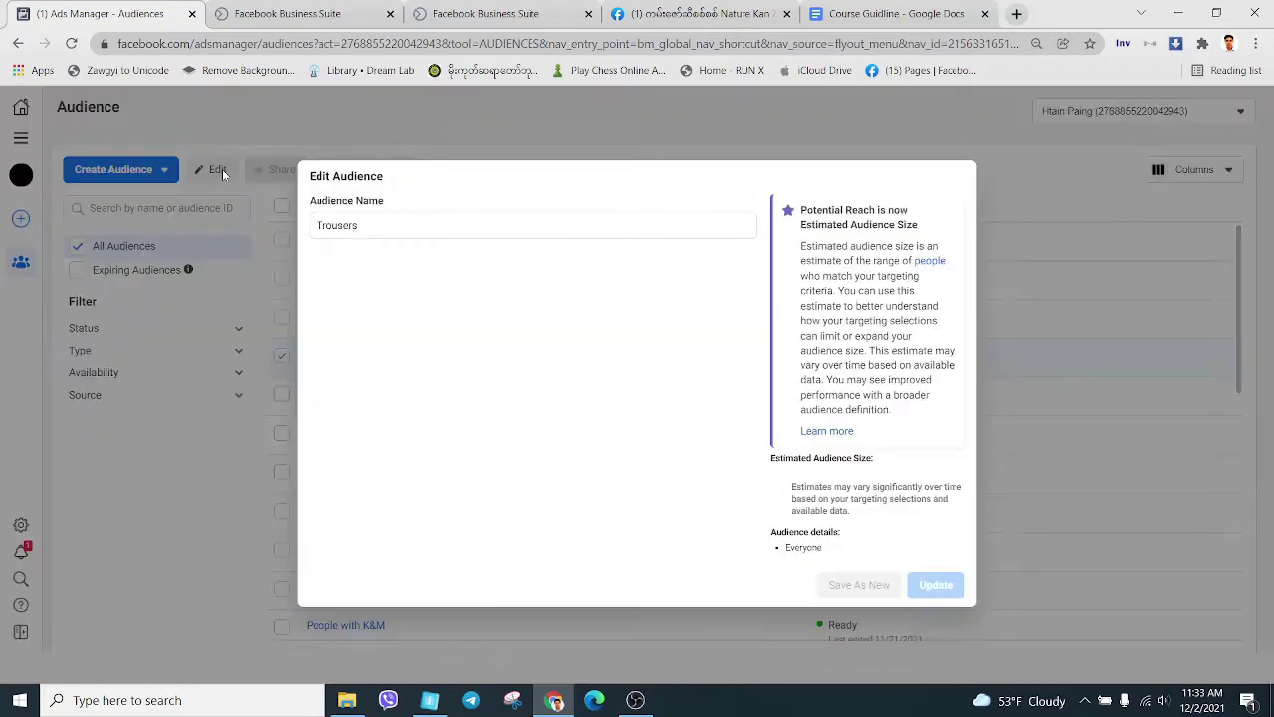
scroll(563, 431, "down", 10)
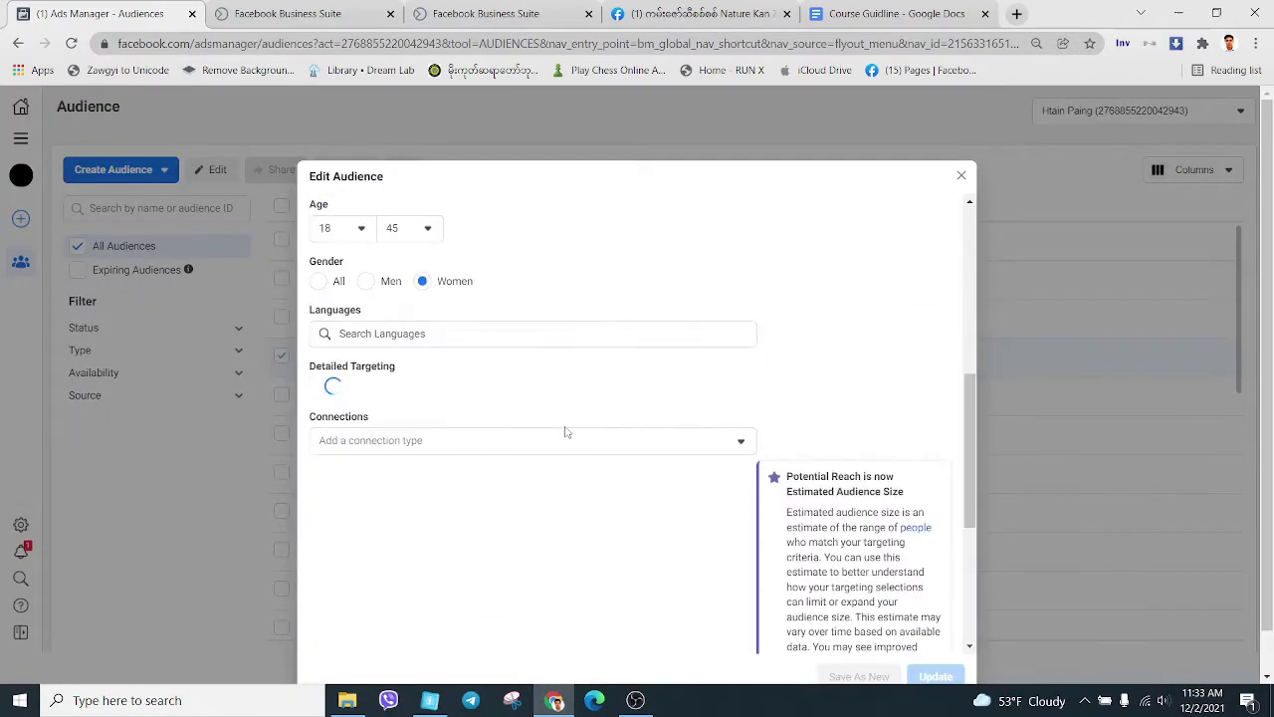
left_click(962, 176)
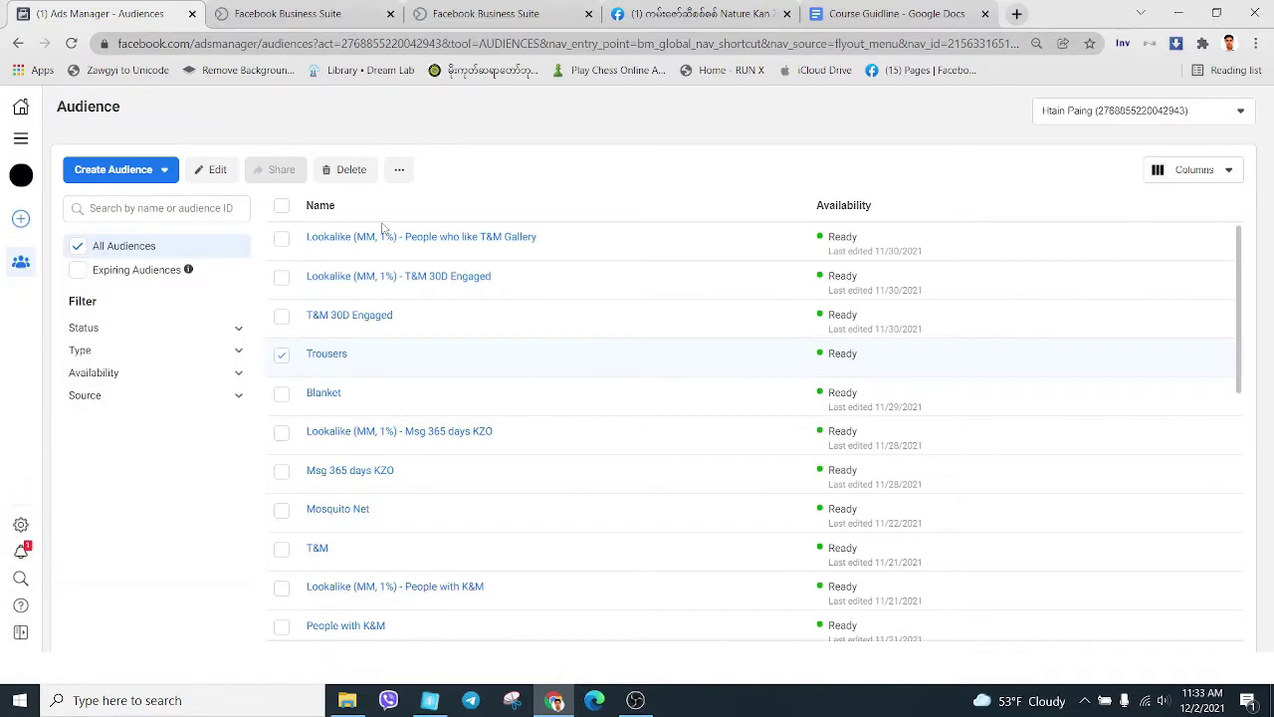
left_click(158, 173)
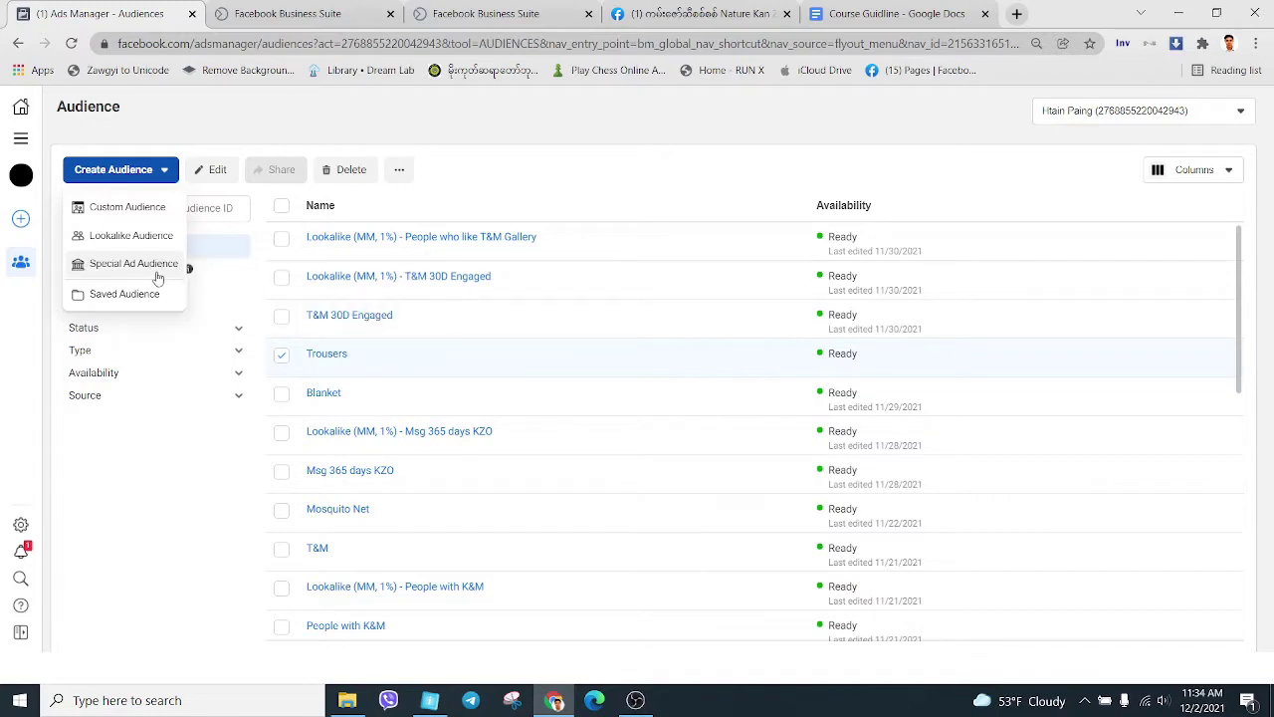
left_click(126, 211)
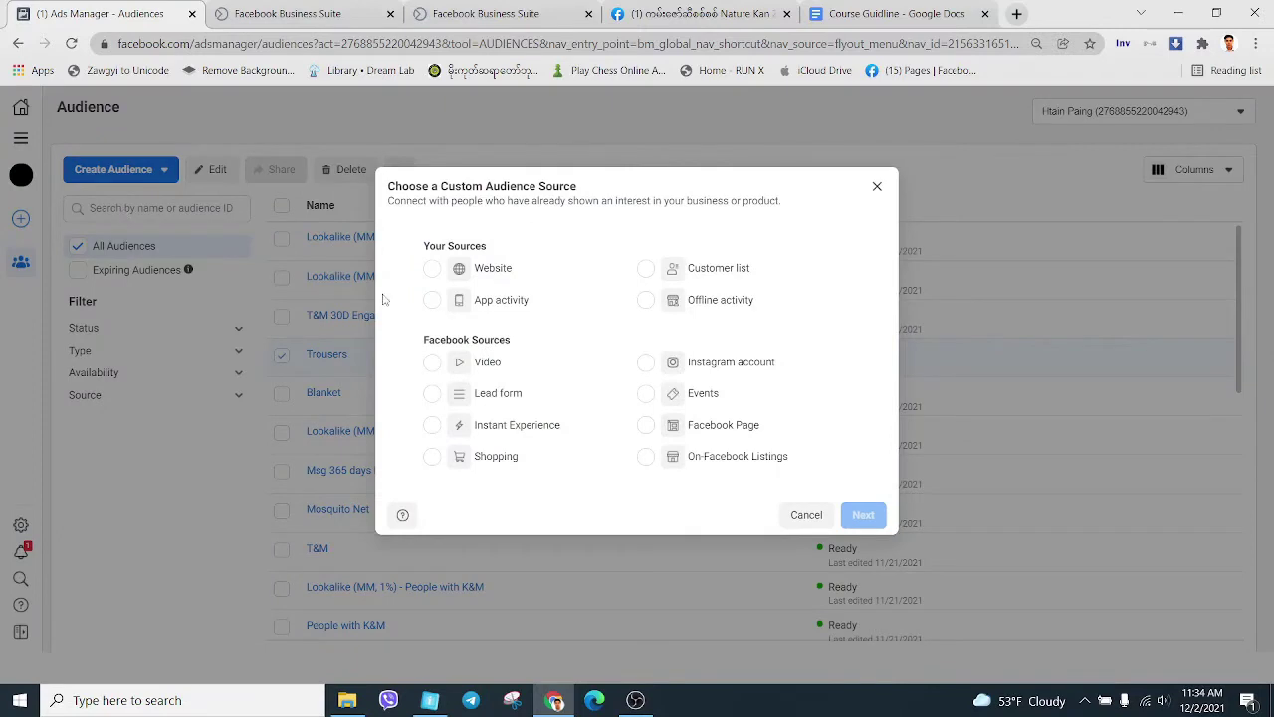
left_click(488, 275)
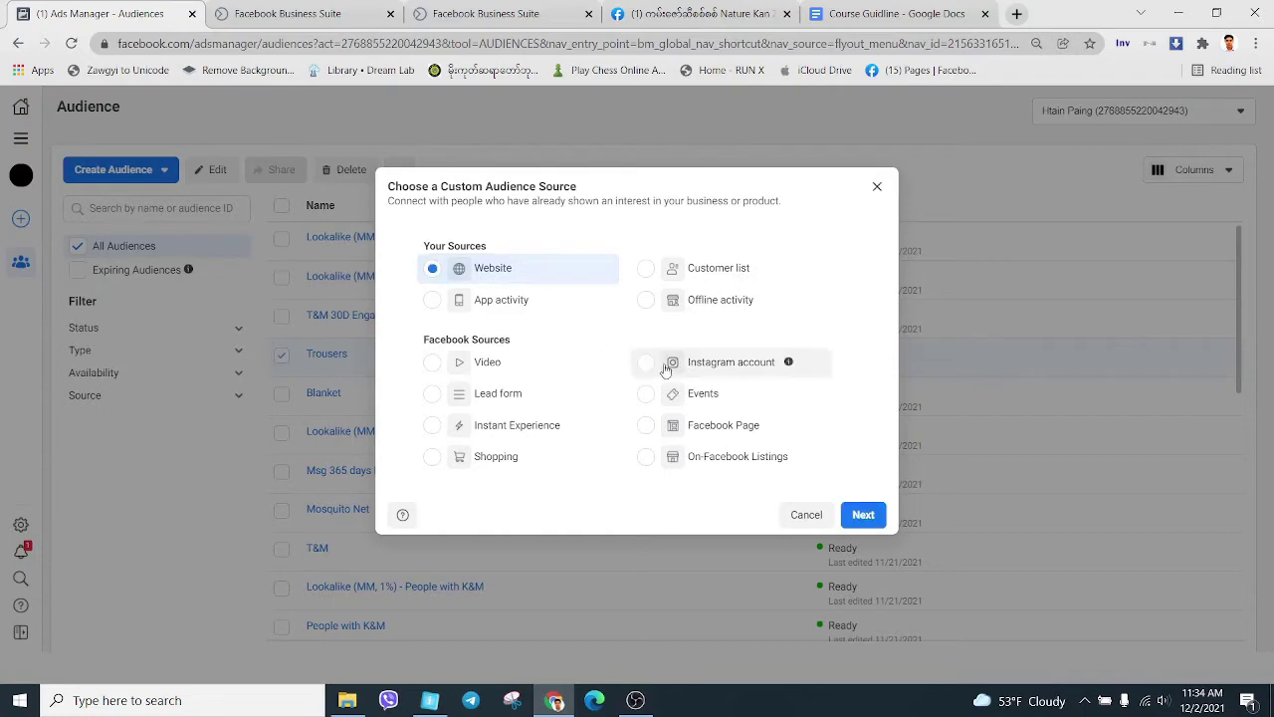
left_click(863, 515)
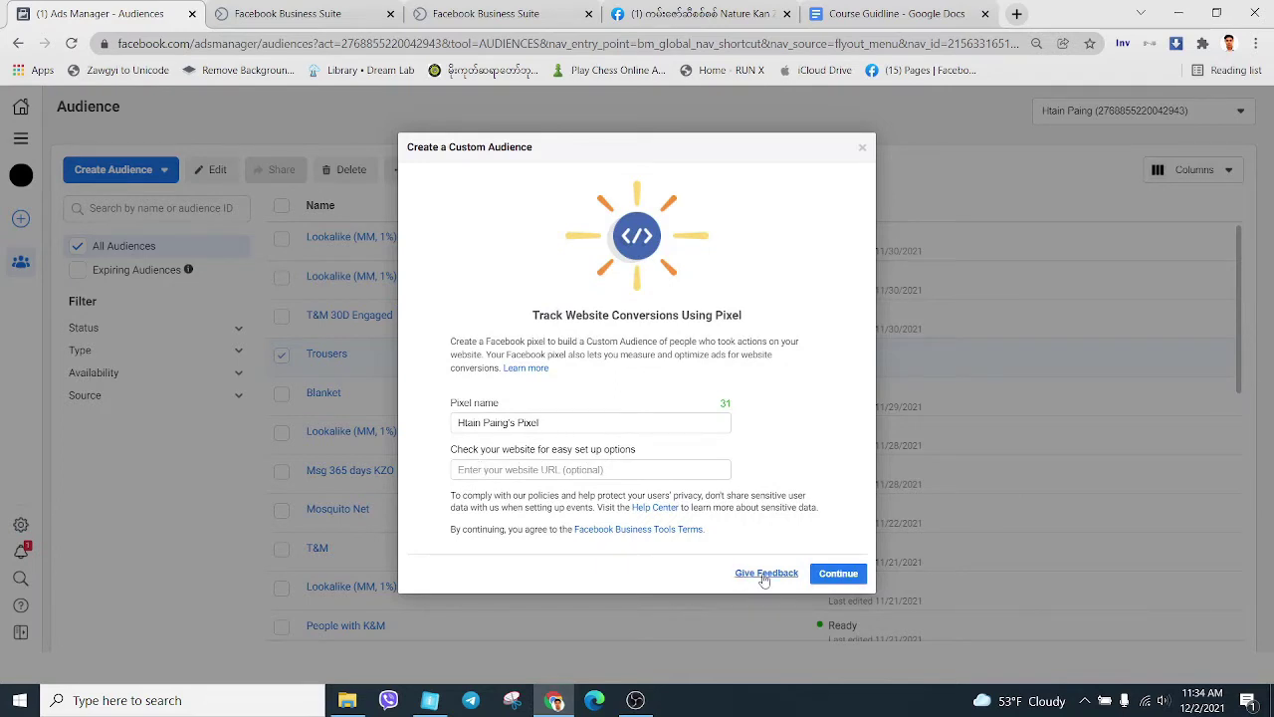
left_click(862, 151)
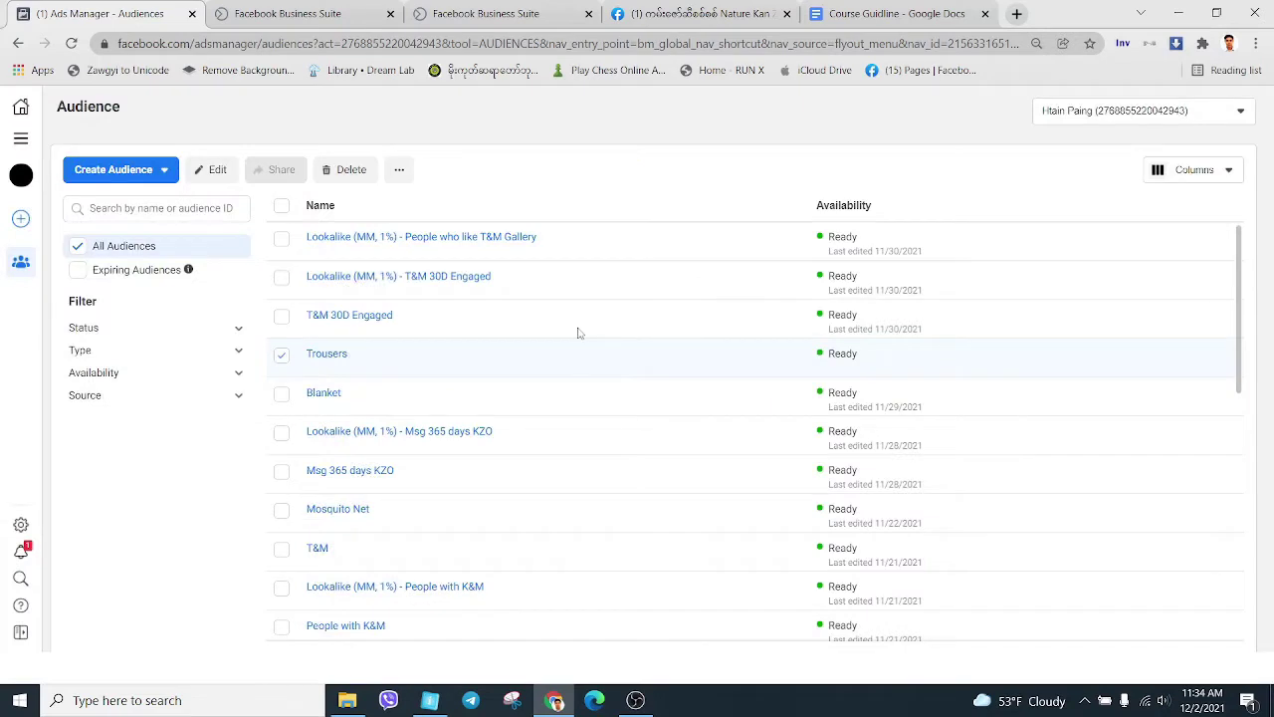
- Start a custom audience with Video as the source and set the engagement to people who have watched 25% of the video
left_click(143, 171)
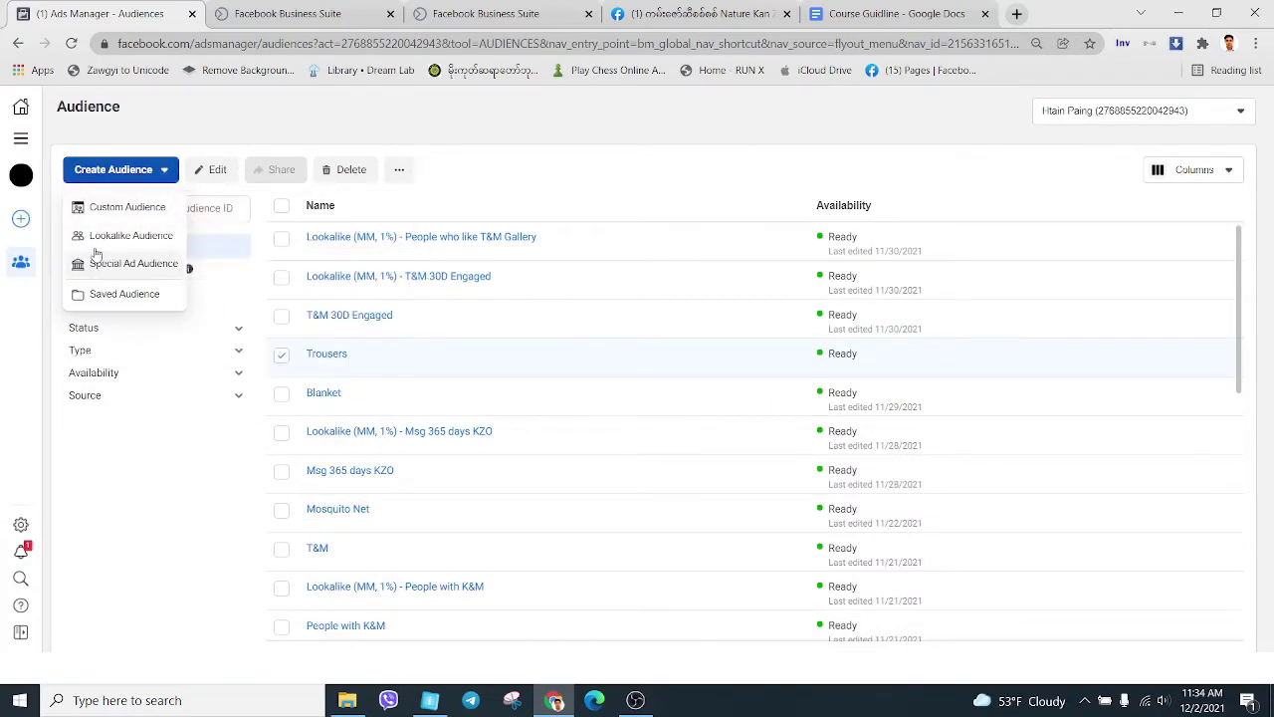
left_click(159, 207)
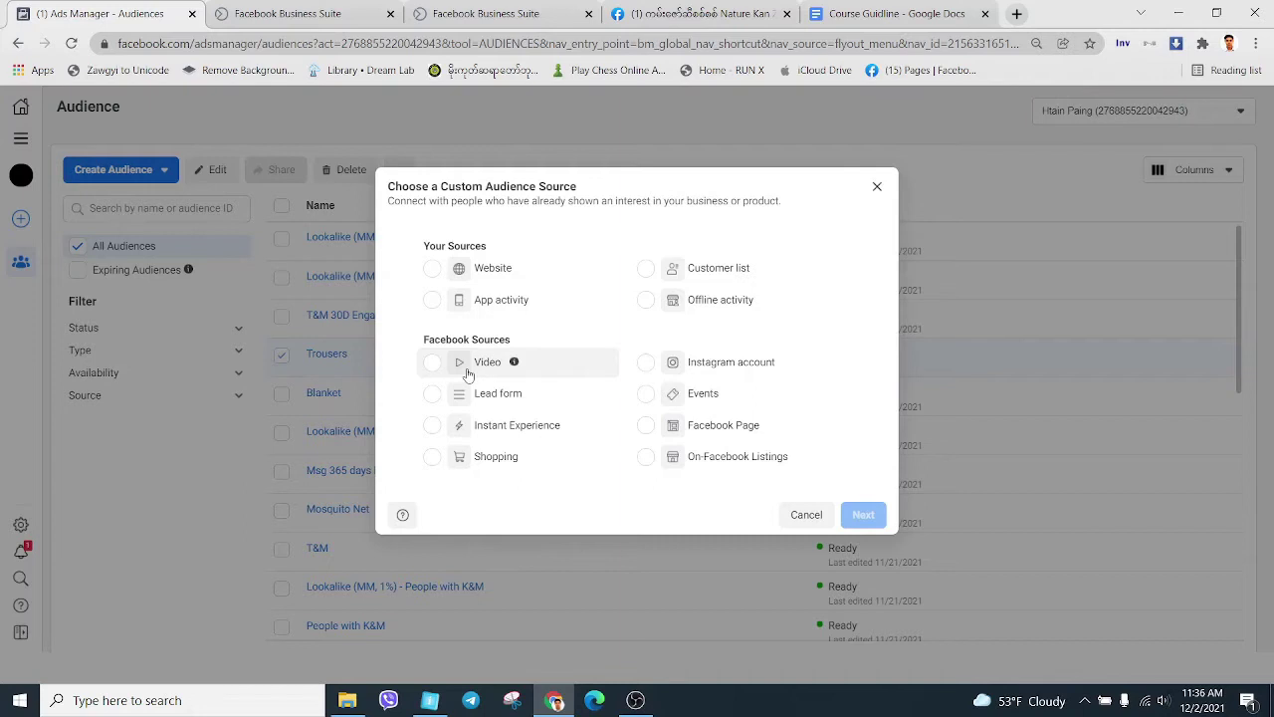
left_click(432, 362)
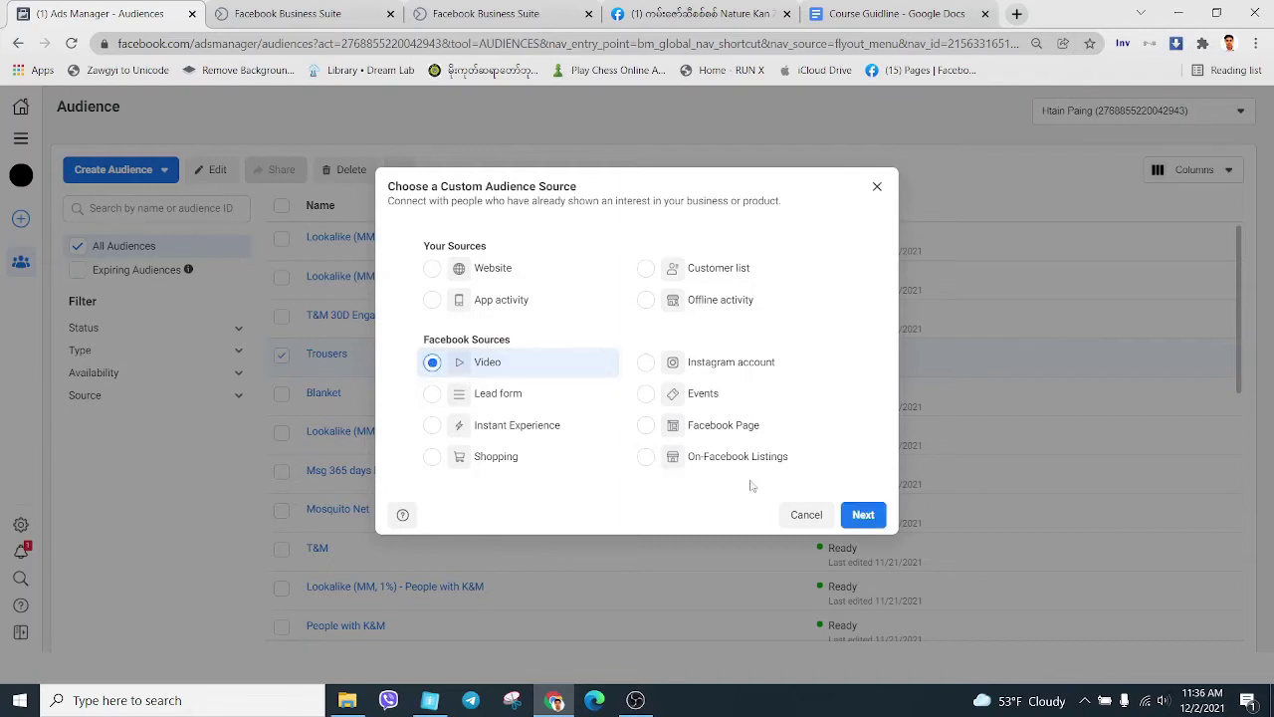
left_click(864, 515)
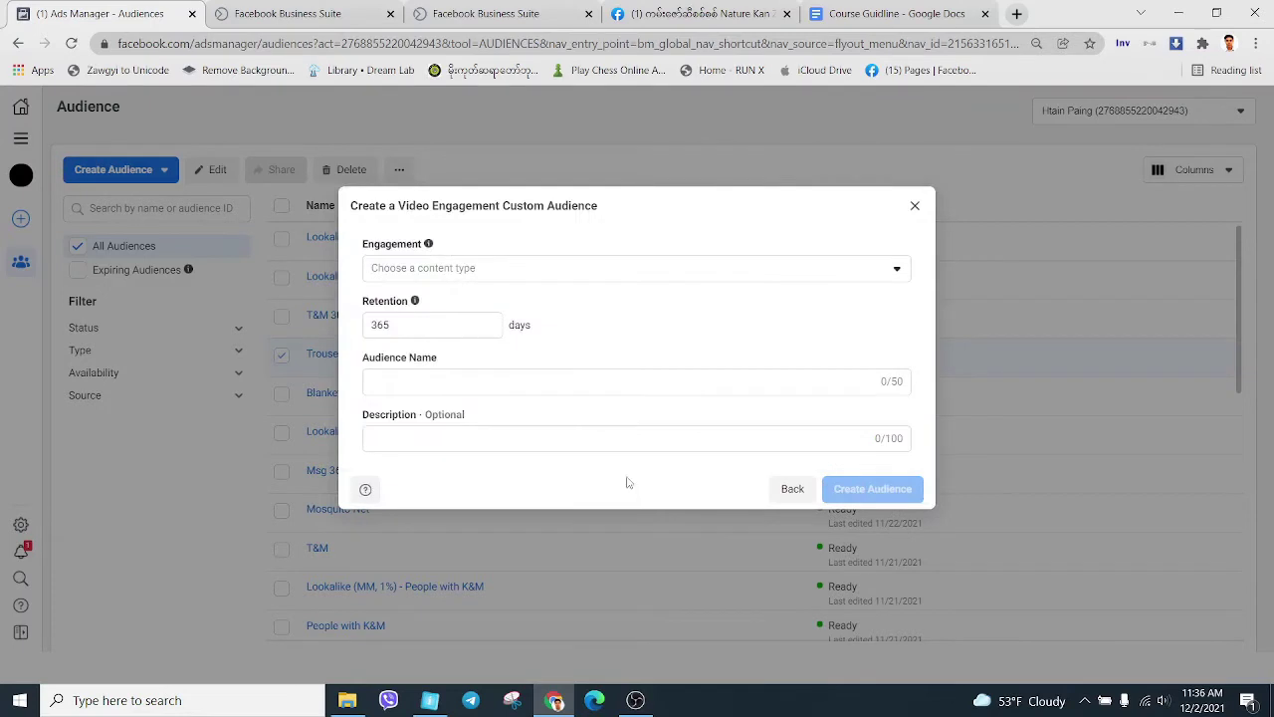
left_click(520, 270)
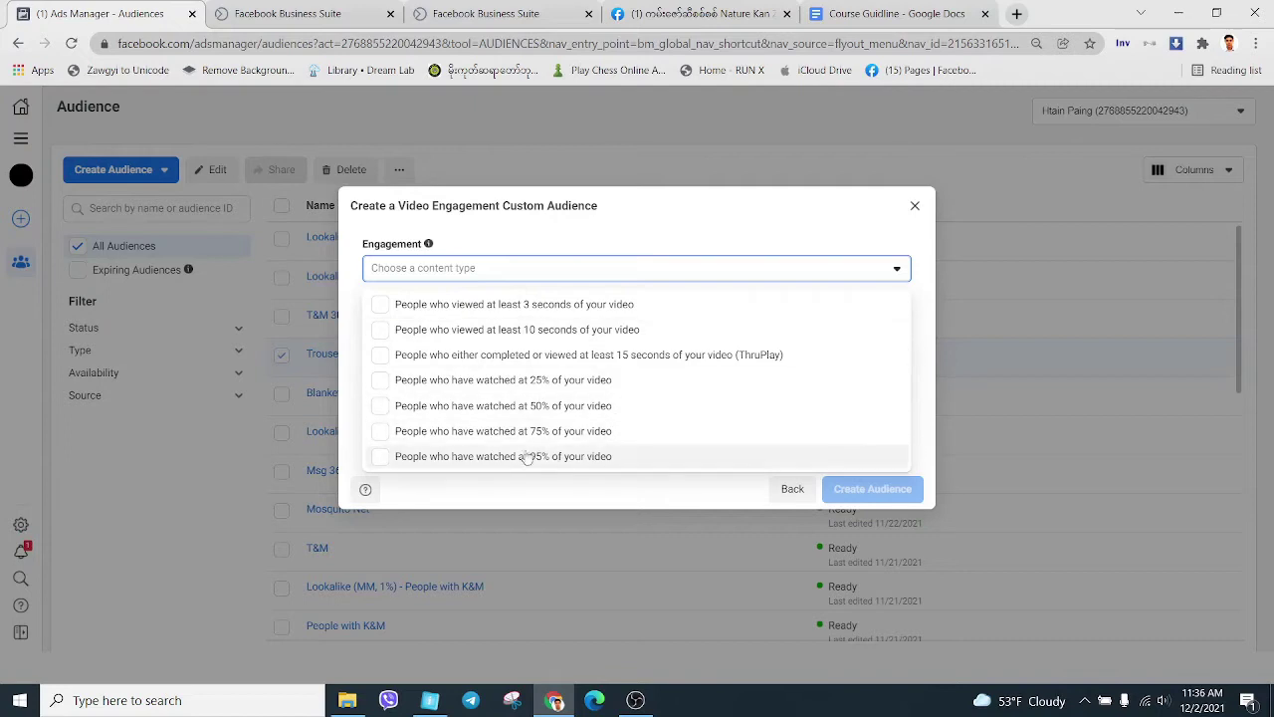
left_click(542, 384)
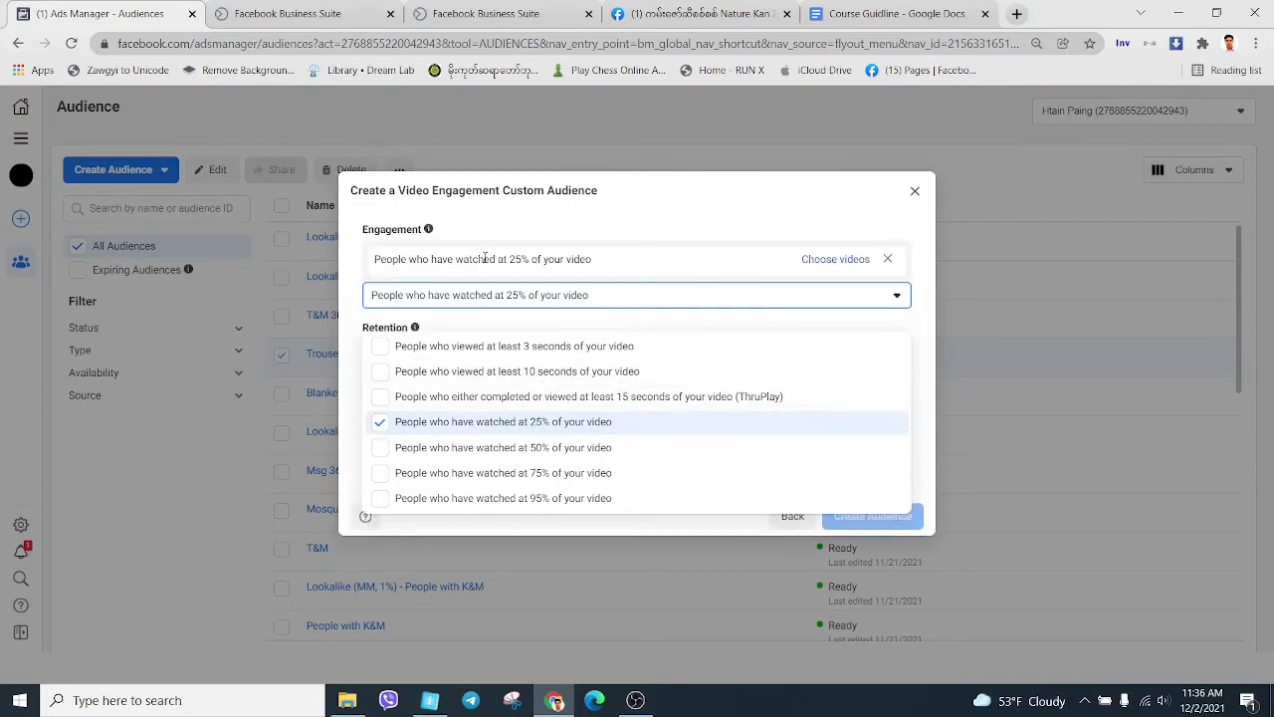
- Open the video selection for the 25% engagement rule and choose the Home Shop Facebook Page as the video source
left_click(829, 260)
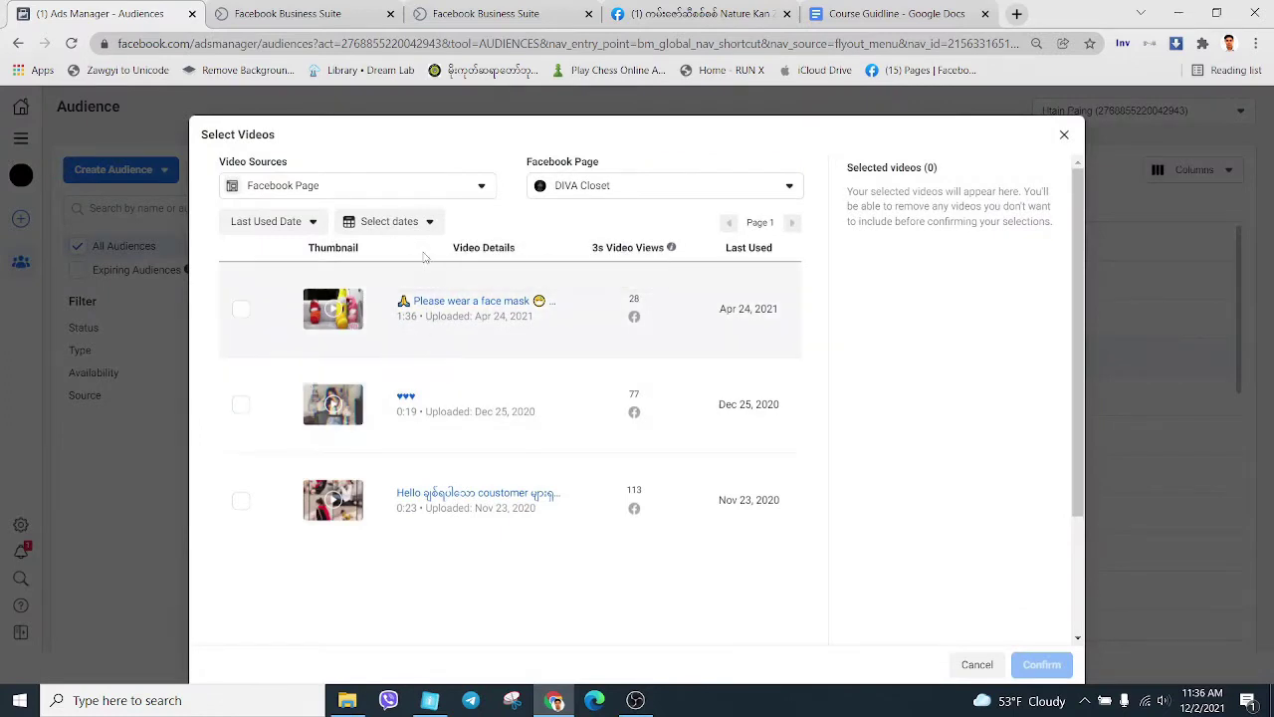
left_click(712, 189)
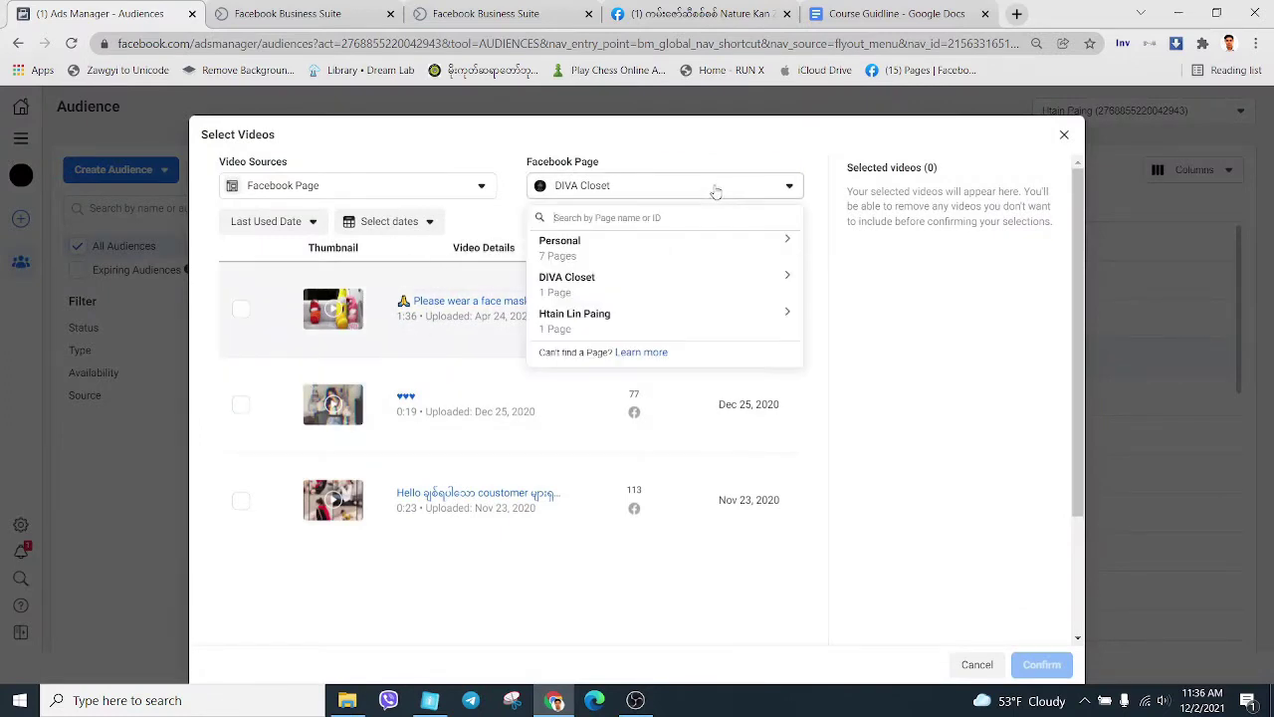
left_click(633, 257)
scroll(629, 299, "down", 3)
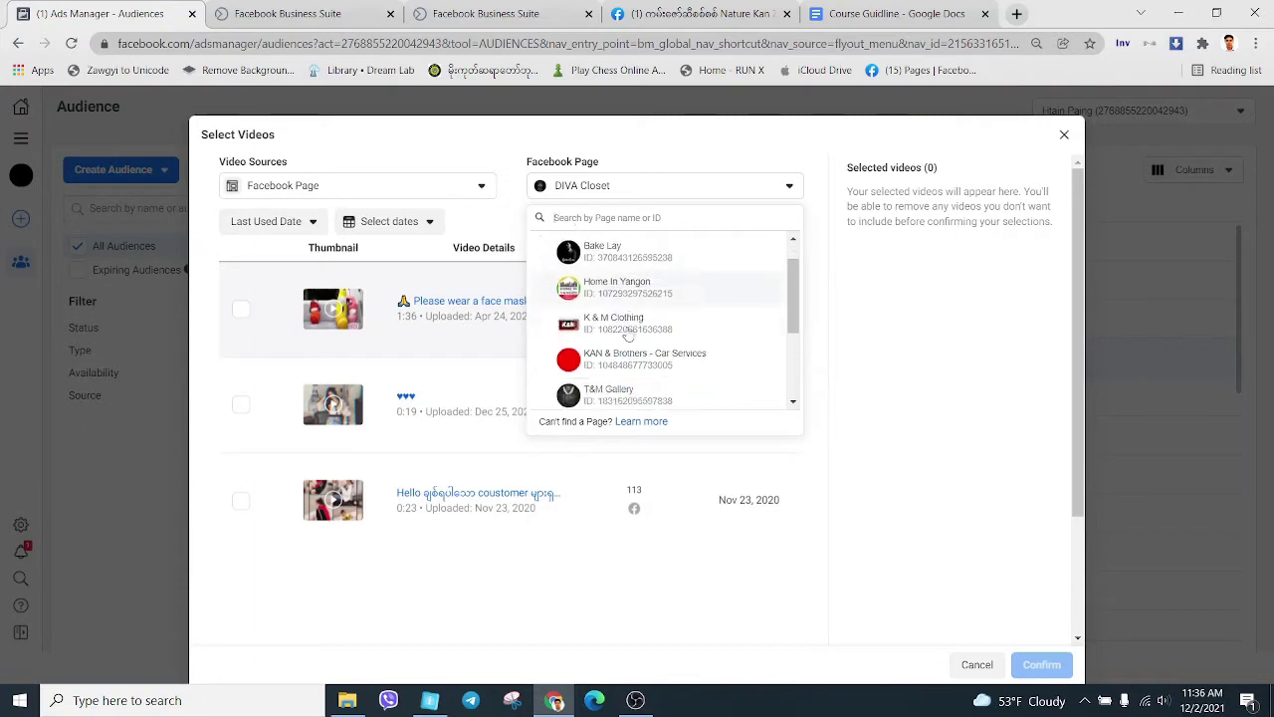
left_click(608, 385)
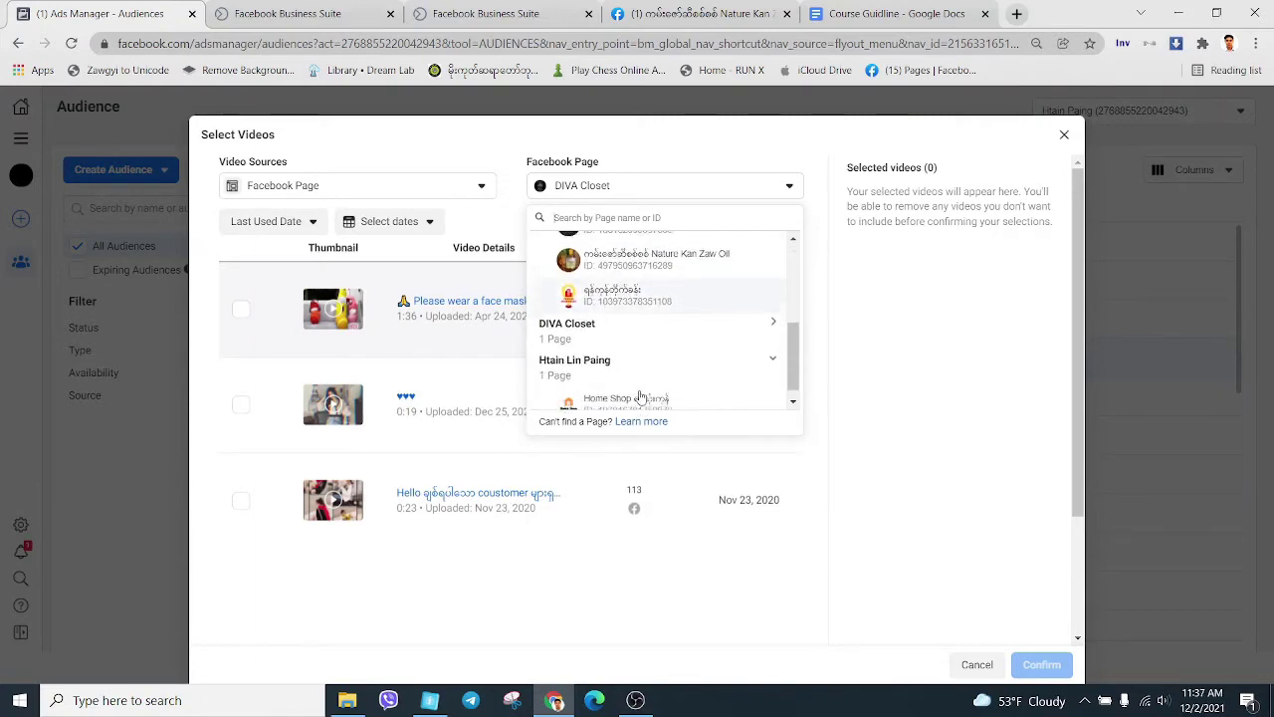
left_click(639, 396)
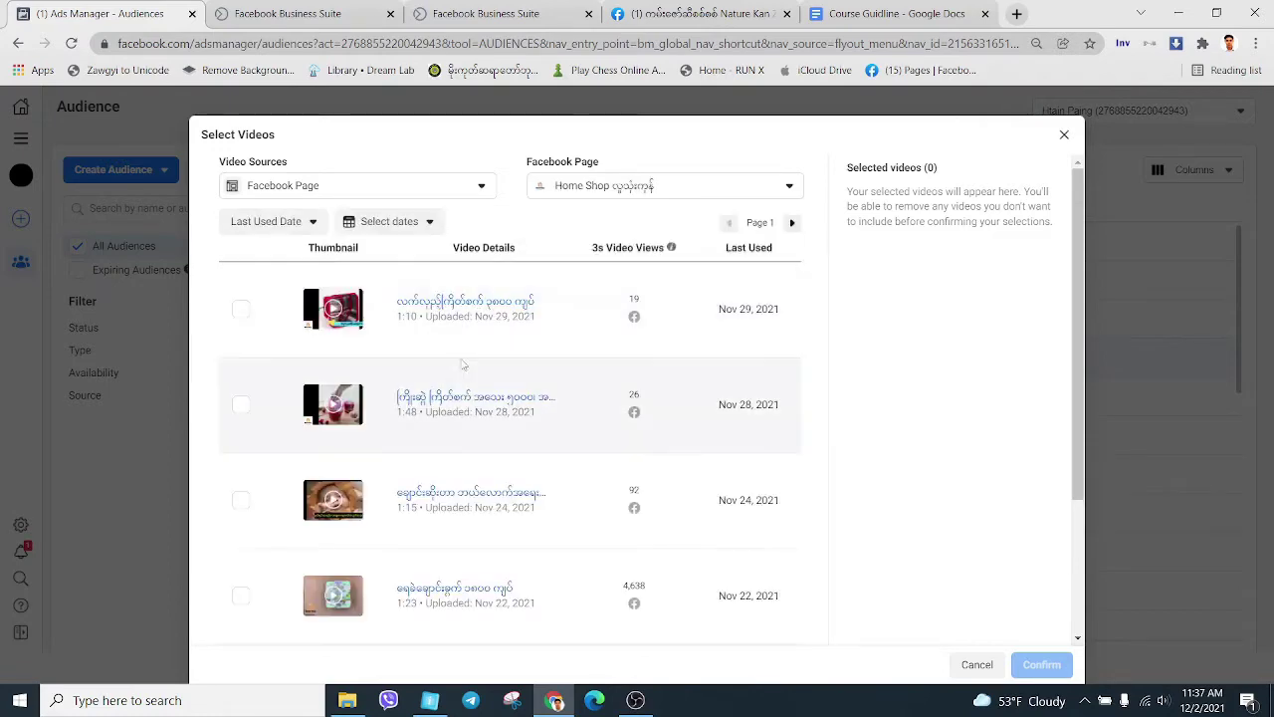
- Select the 1:23 video uploaded Nov 22, 2021 and the 1:35 video uploaded Nov 21, 2021 from the first page of videos
scroll(461, 366, "down", 3)
scroll(461, 368, "up", 3)
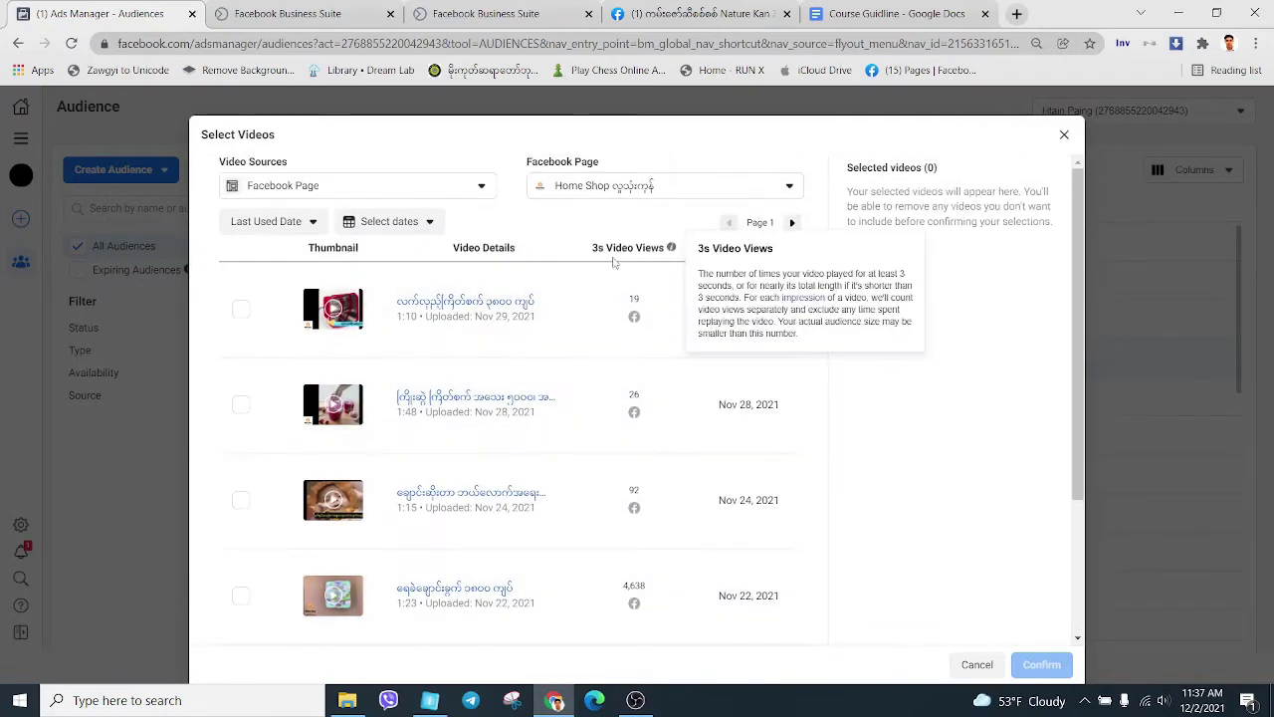
scroll(637, 416, "down", 3)
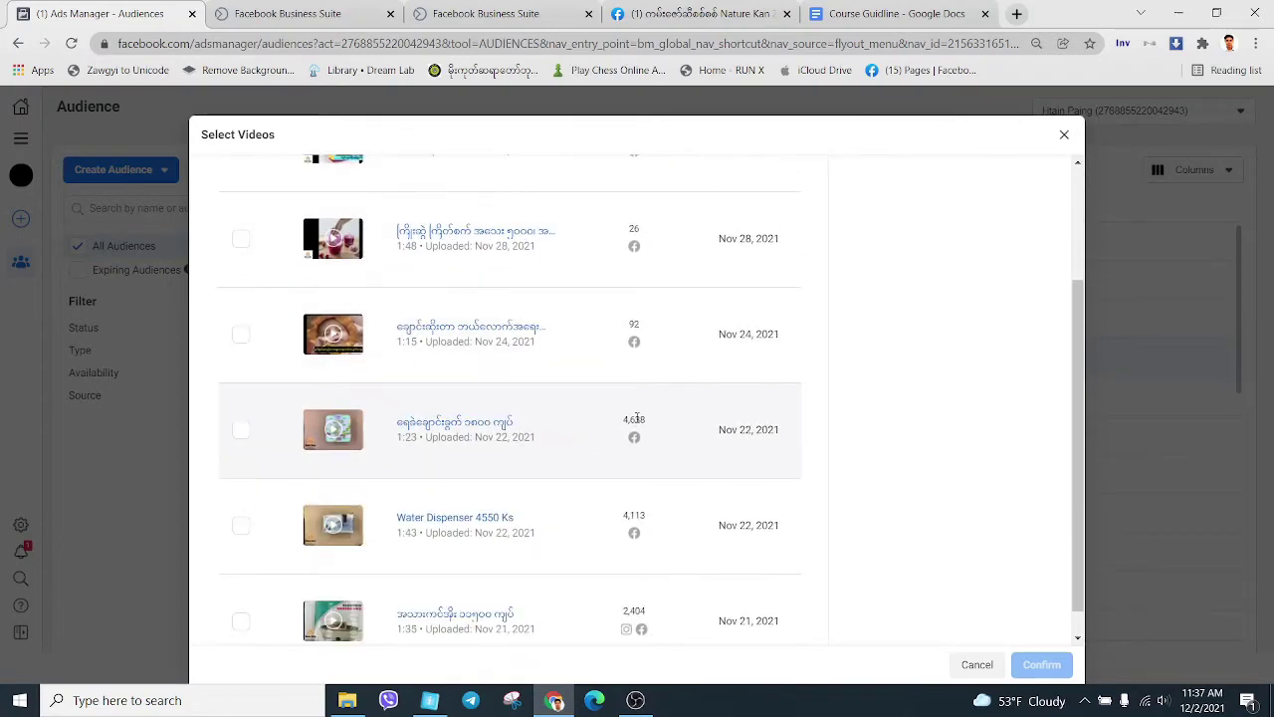
scroll(634, 435, "up", 3)
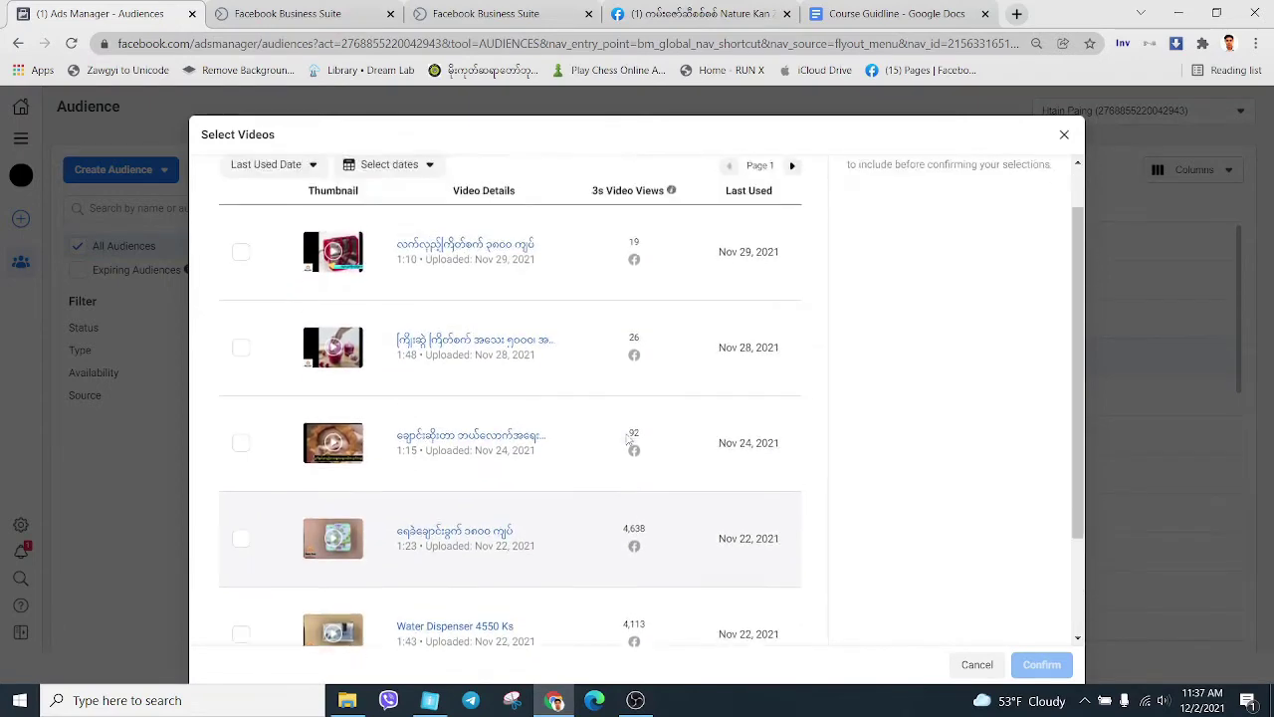
scroll(628, 430, "down", 3)
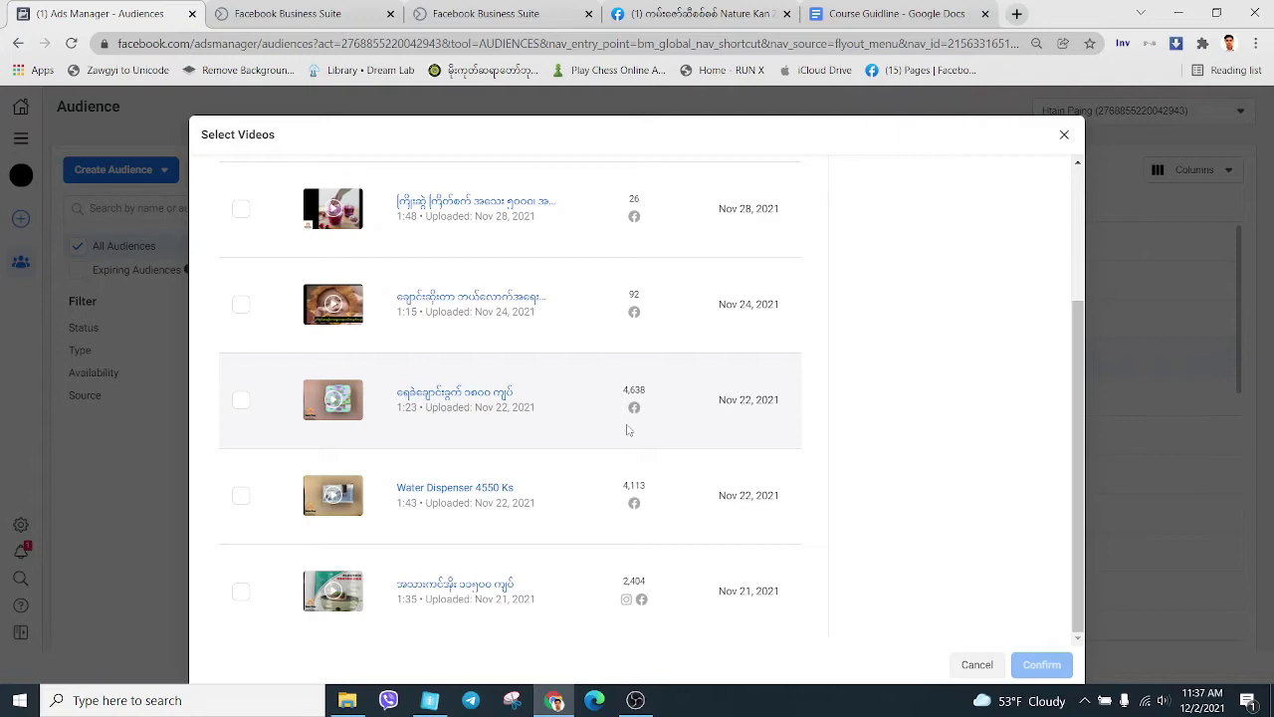
left_click(240, 402)
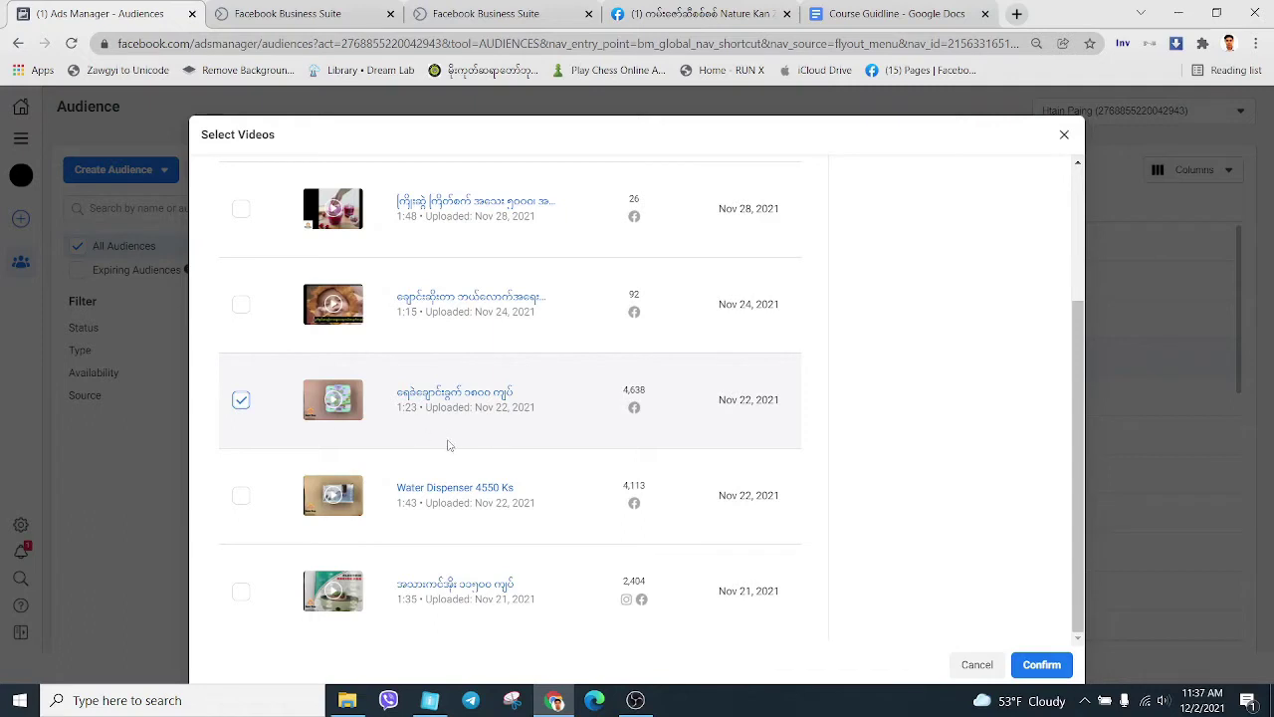
left_click(241, 593)
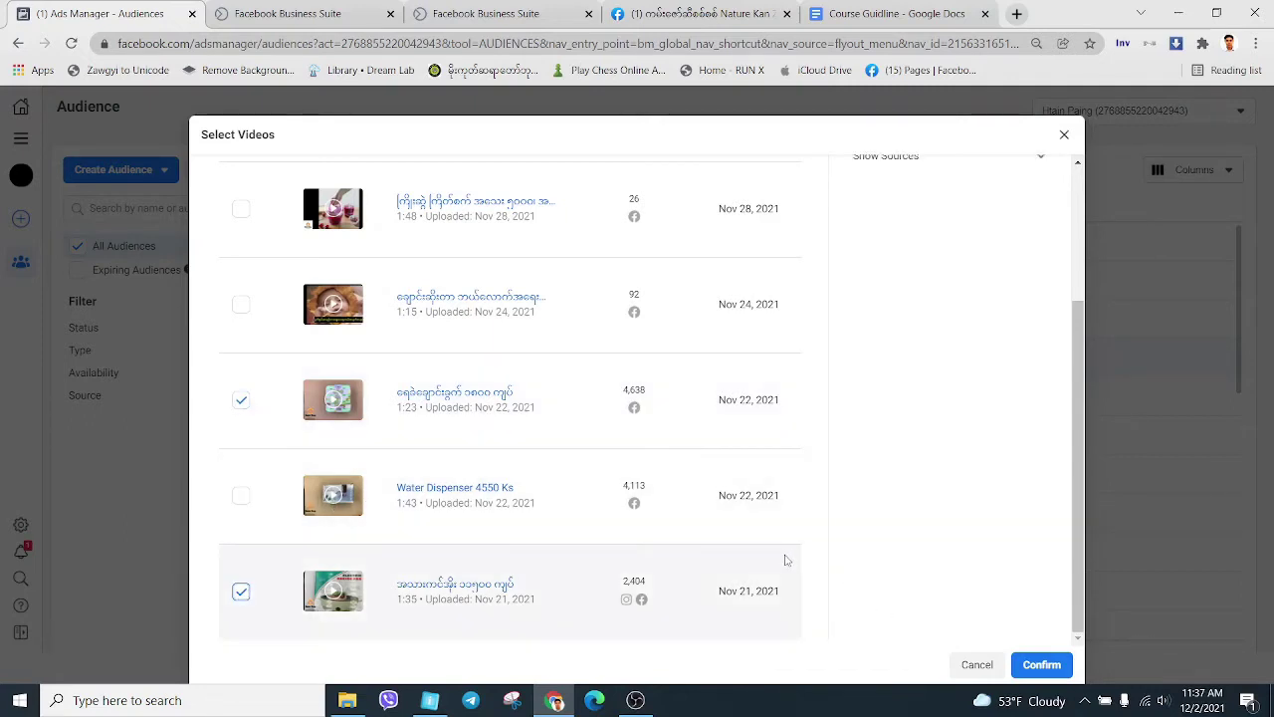
scroll(583, 509, "up", 5)
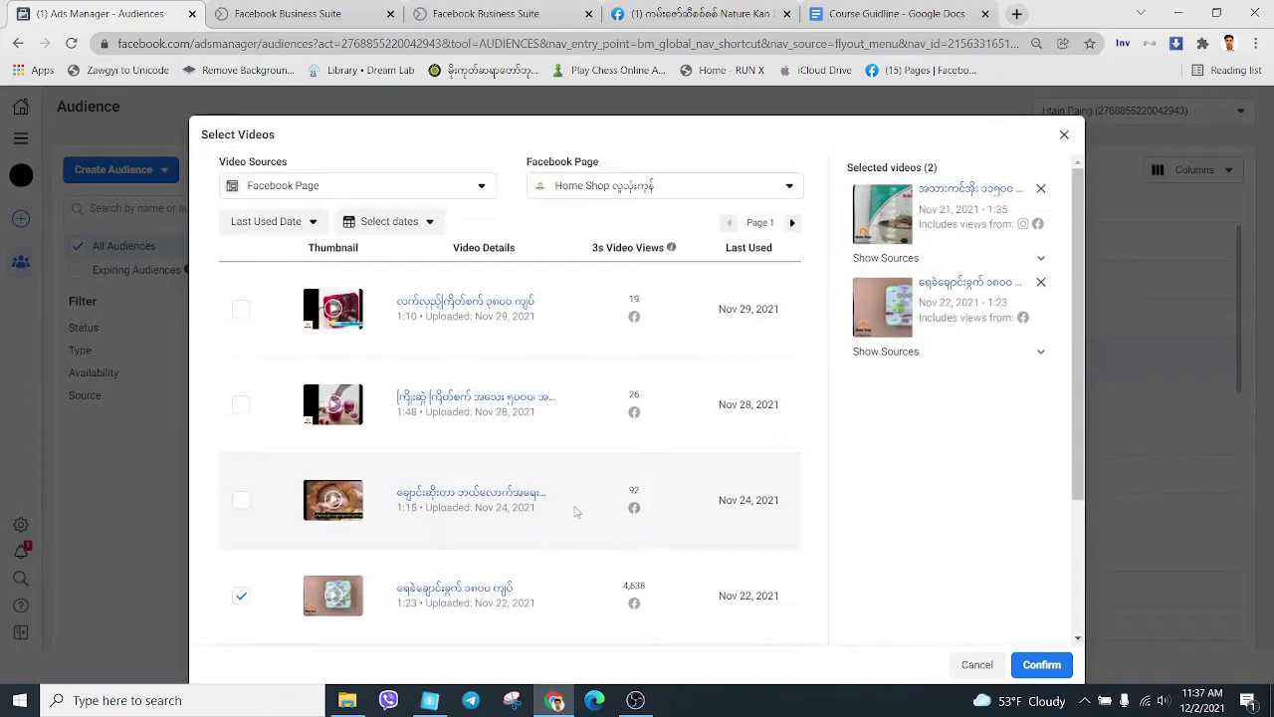
scroll(570, 517, "down", 5)
scroll(560, 523, "up", 5)
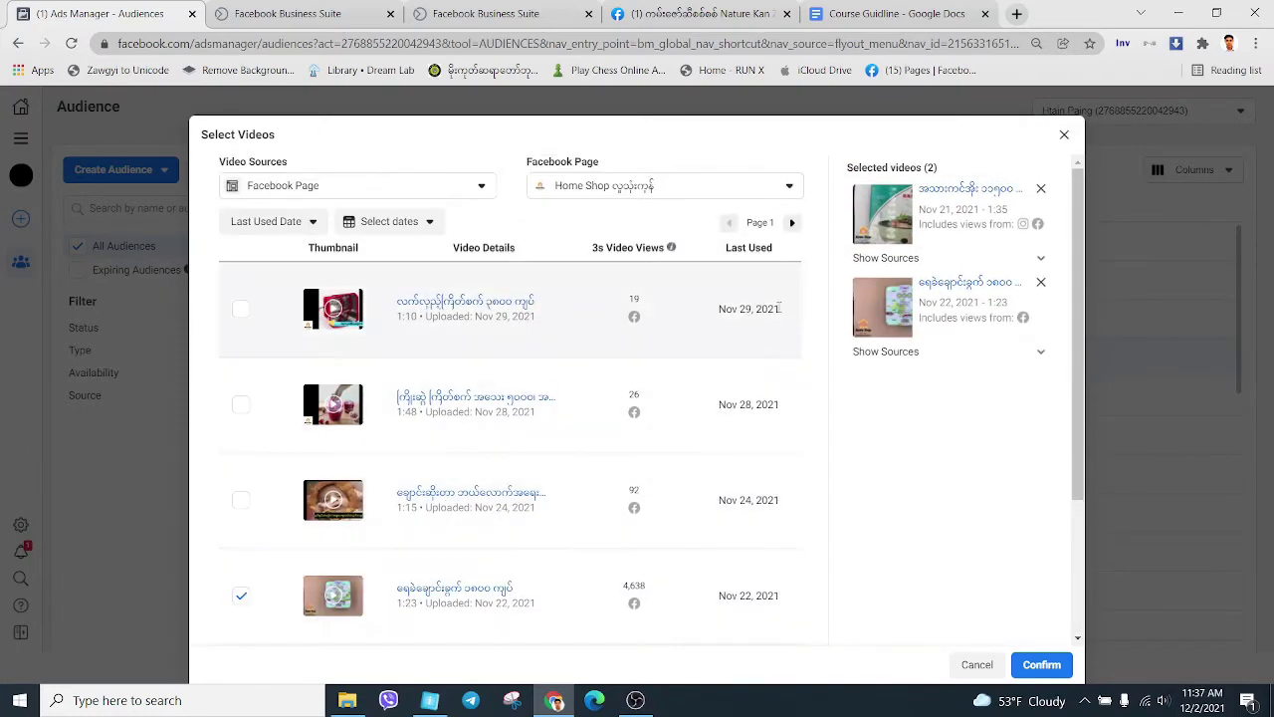
- Add the 1:30 video uploaded Nov 14 and the 1:09 video uploaded Nov 12 with 2,652 views from page 2, and confirm the video selection
left_click(792, 224)
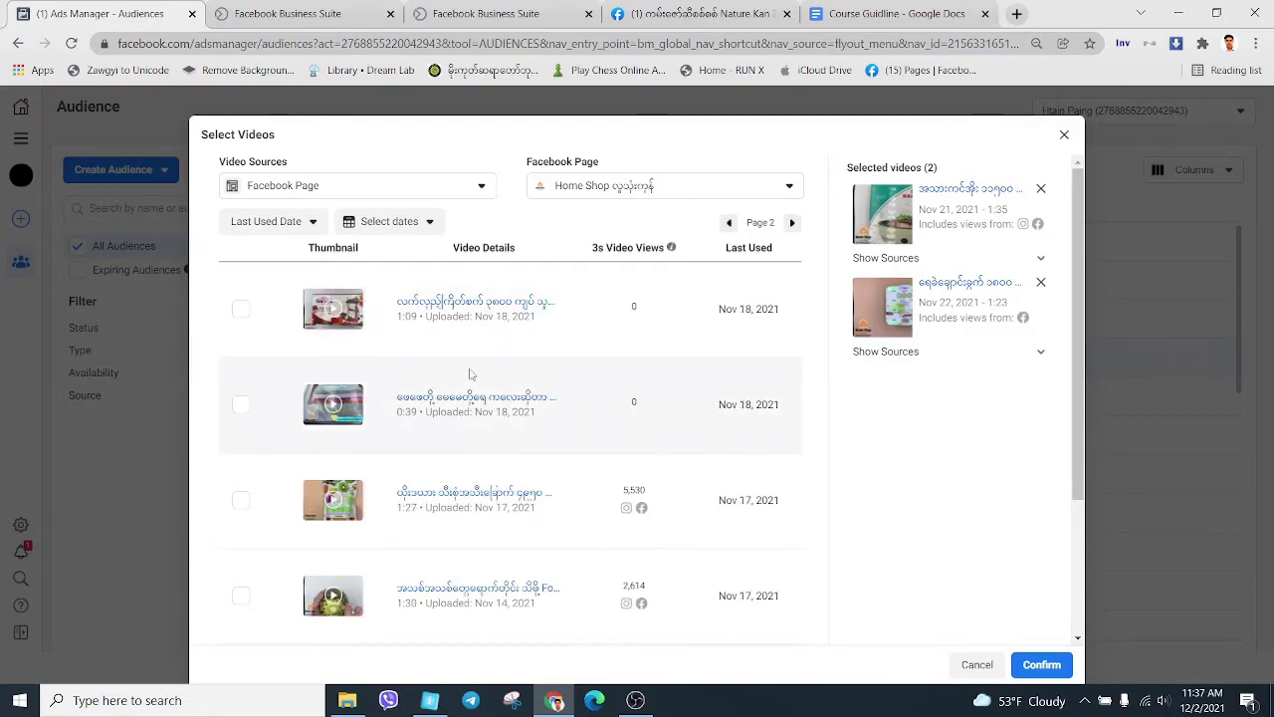
scroll(389, 364, "down", 2)
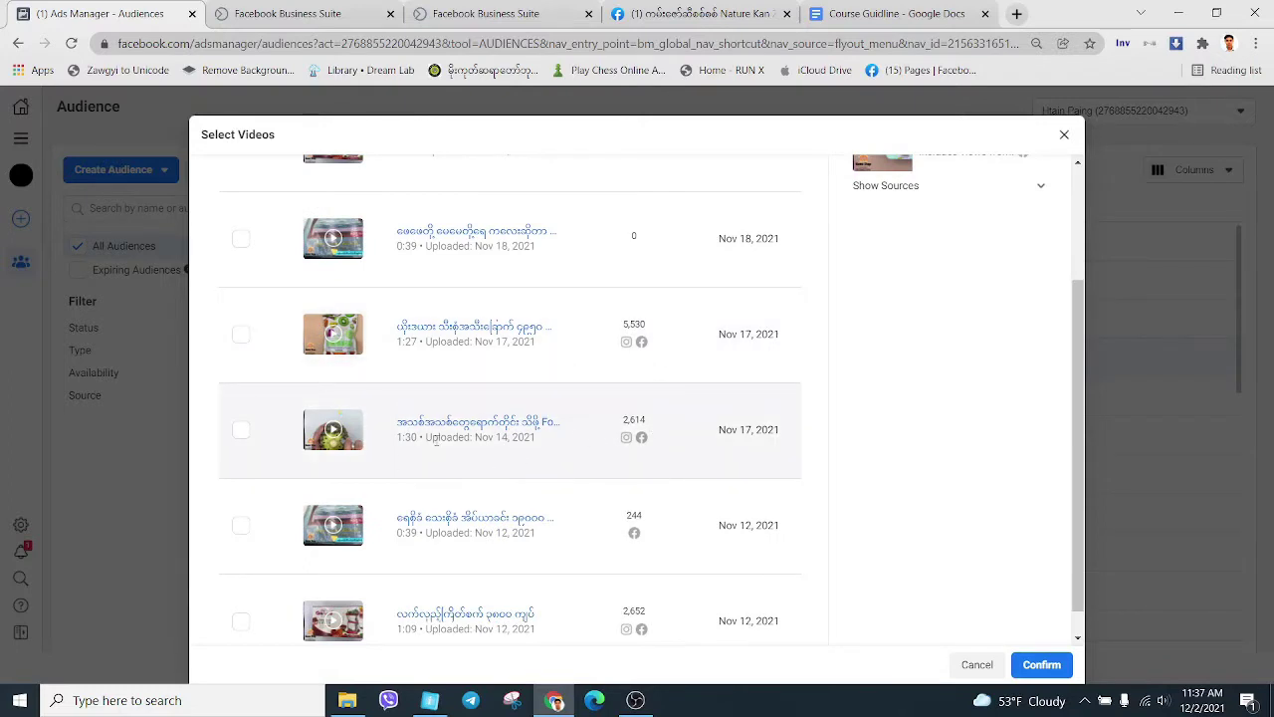
left_click(240, 430)
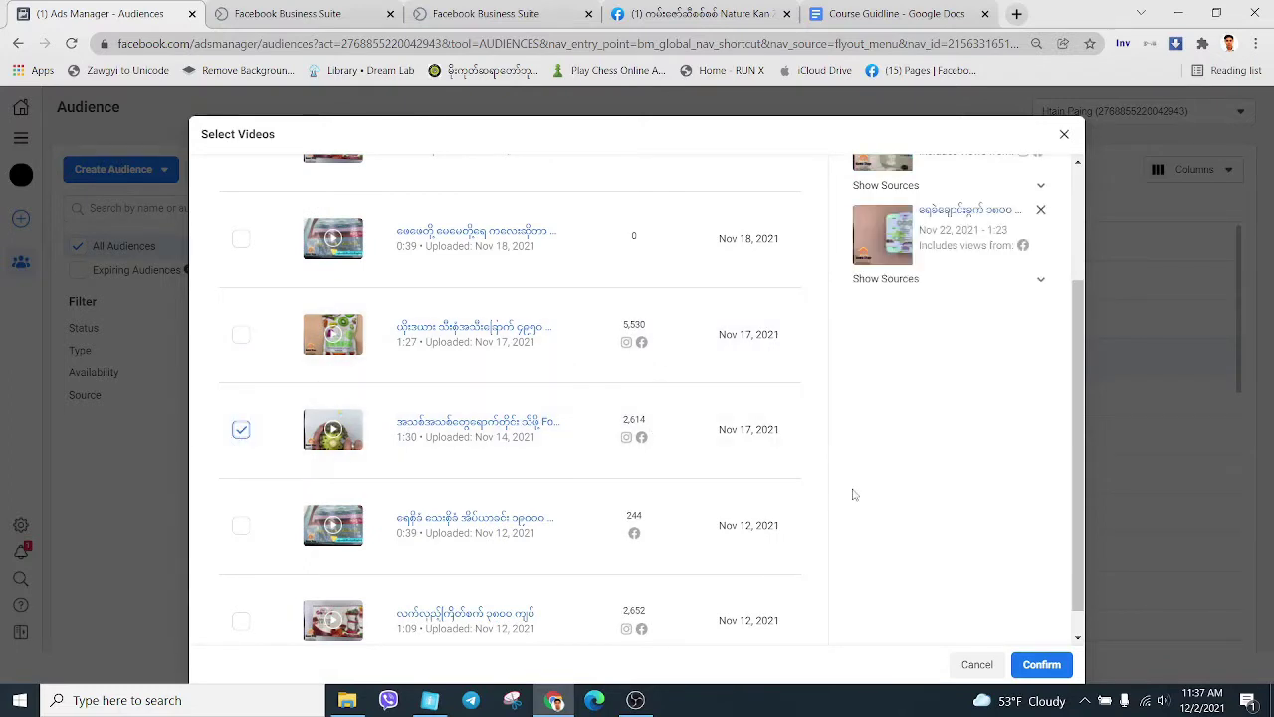
scroll(557, 488, "down", 1)
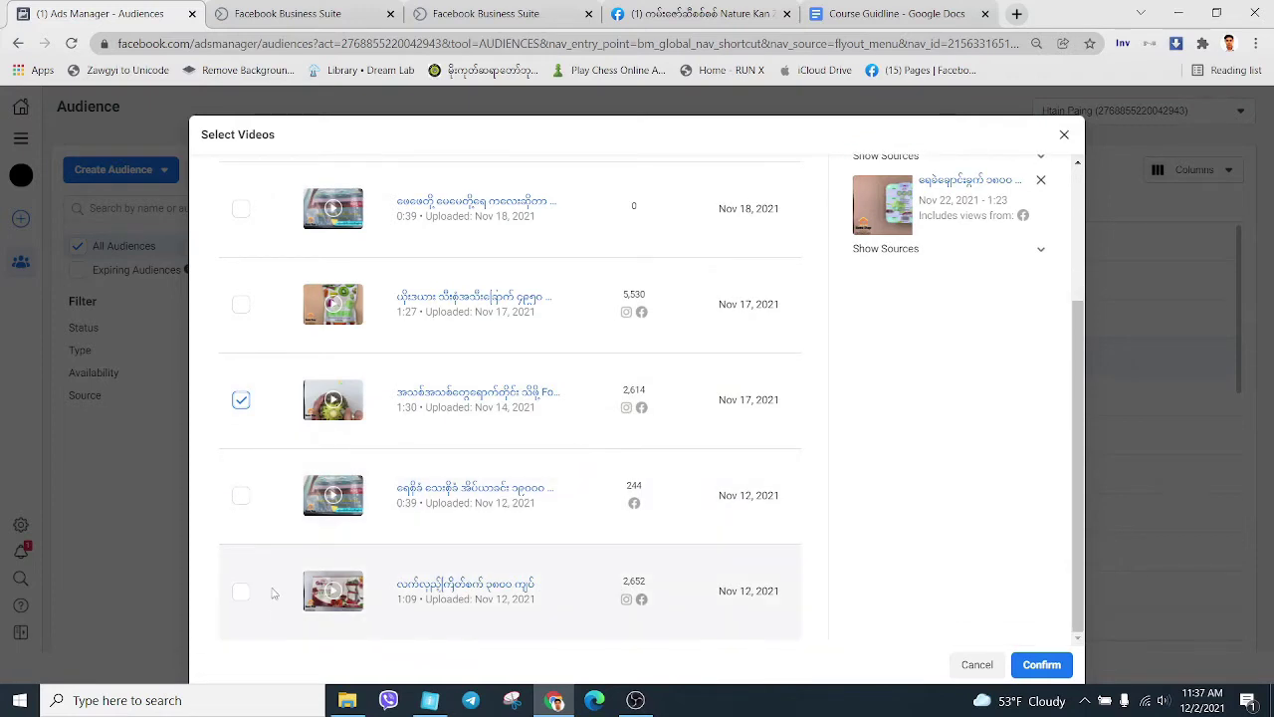
left_click(241, 592)
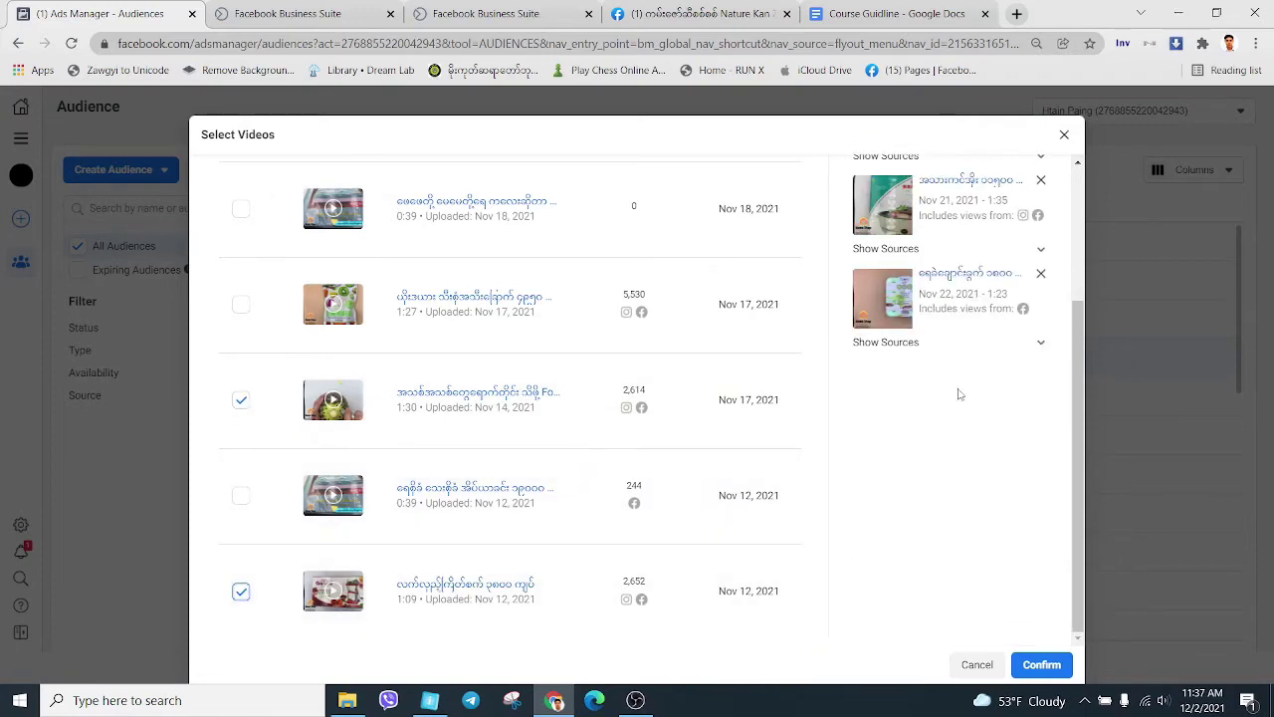
left_click_drag(1073, 361, 1073, 228)
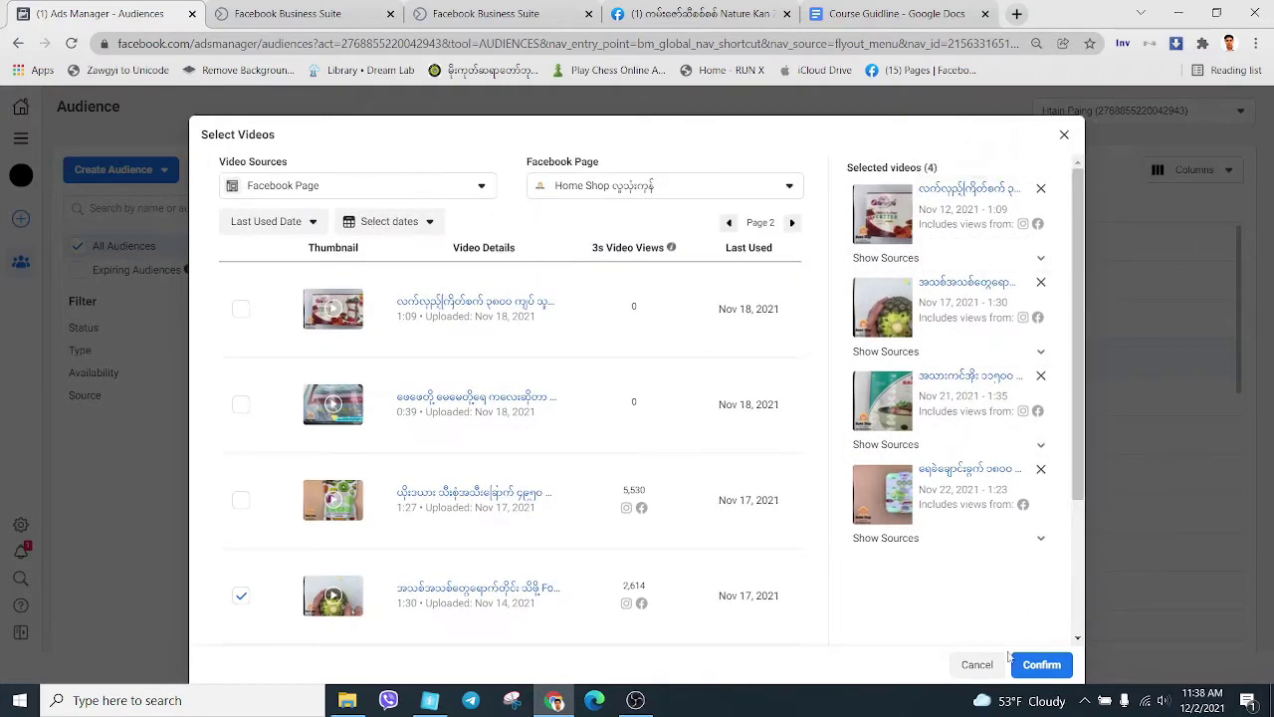
left_click(1042, 664)
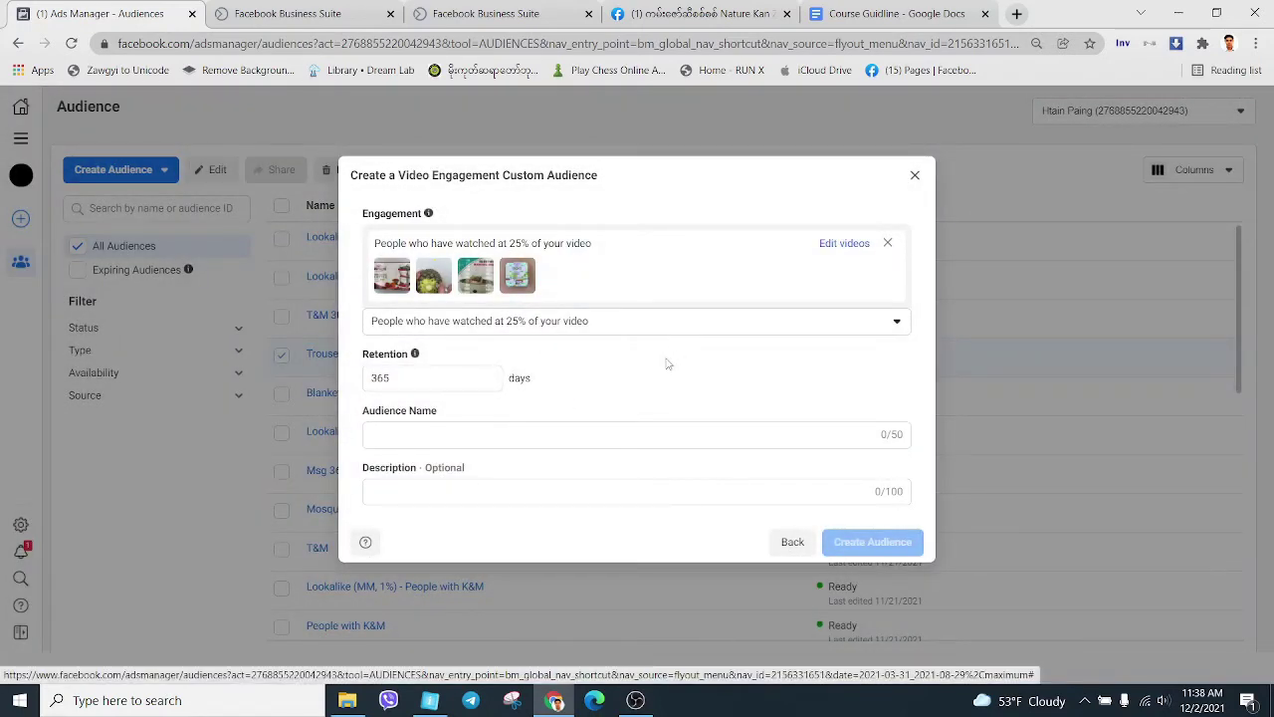
- Set the retention of the video engagement audience to 60 days
double_click(455, 386)
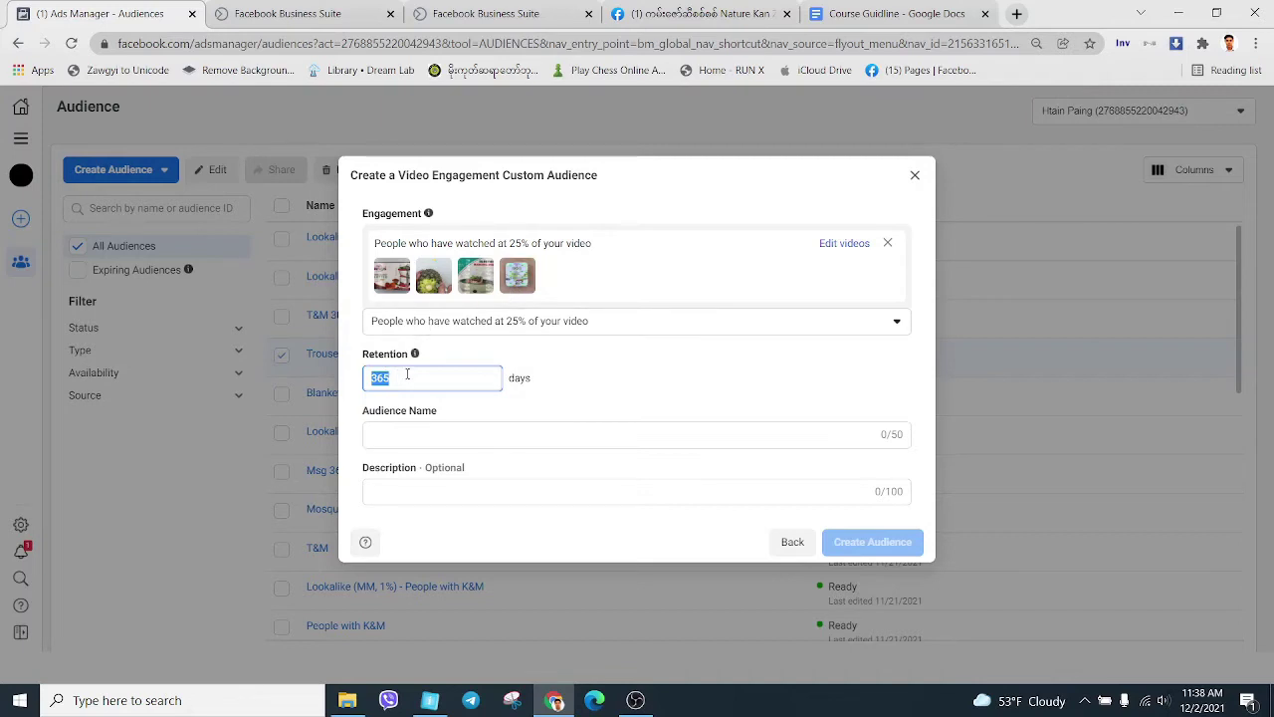
type("9")
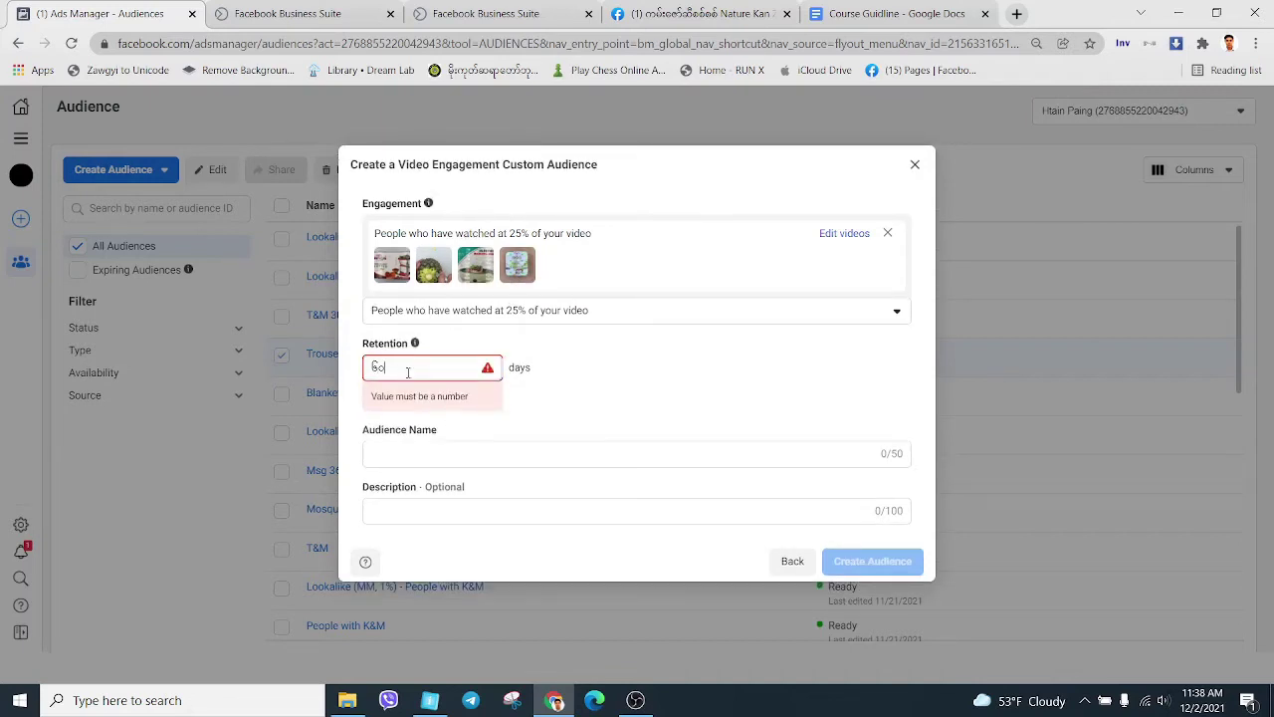
key("ctrl+shift+space")
type("60")
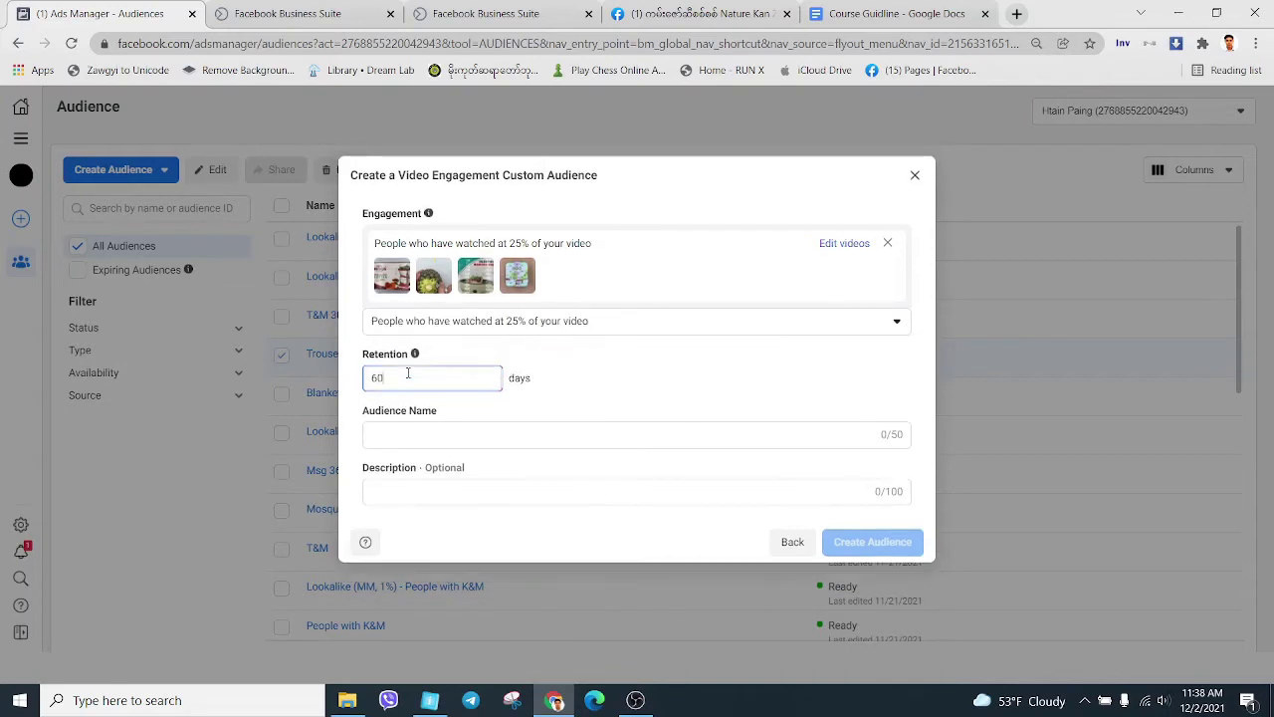
- Name the audience "Kitchen ware 60 25%", create it, and close the dialog suggesting further actions
left_click(422, 432)
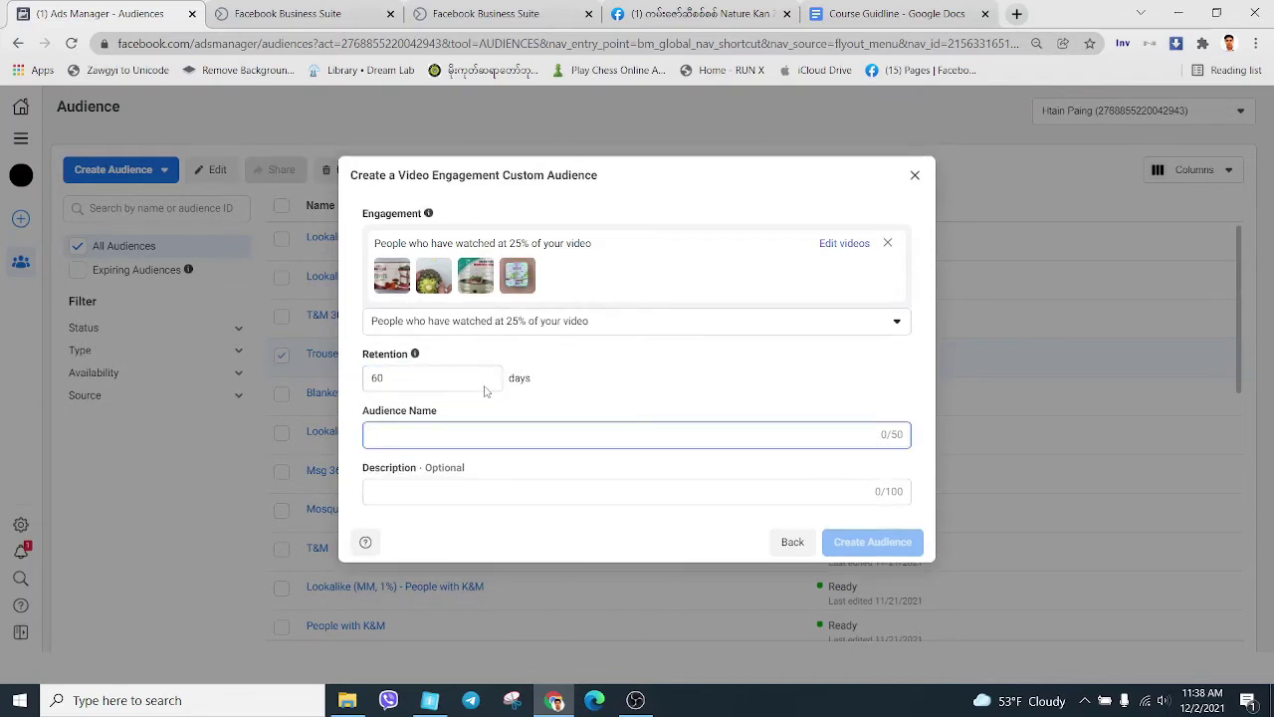
type("Kitchen ware 60 25%")
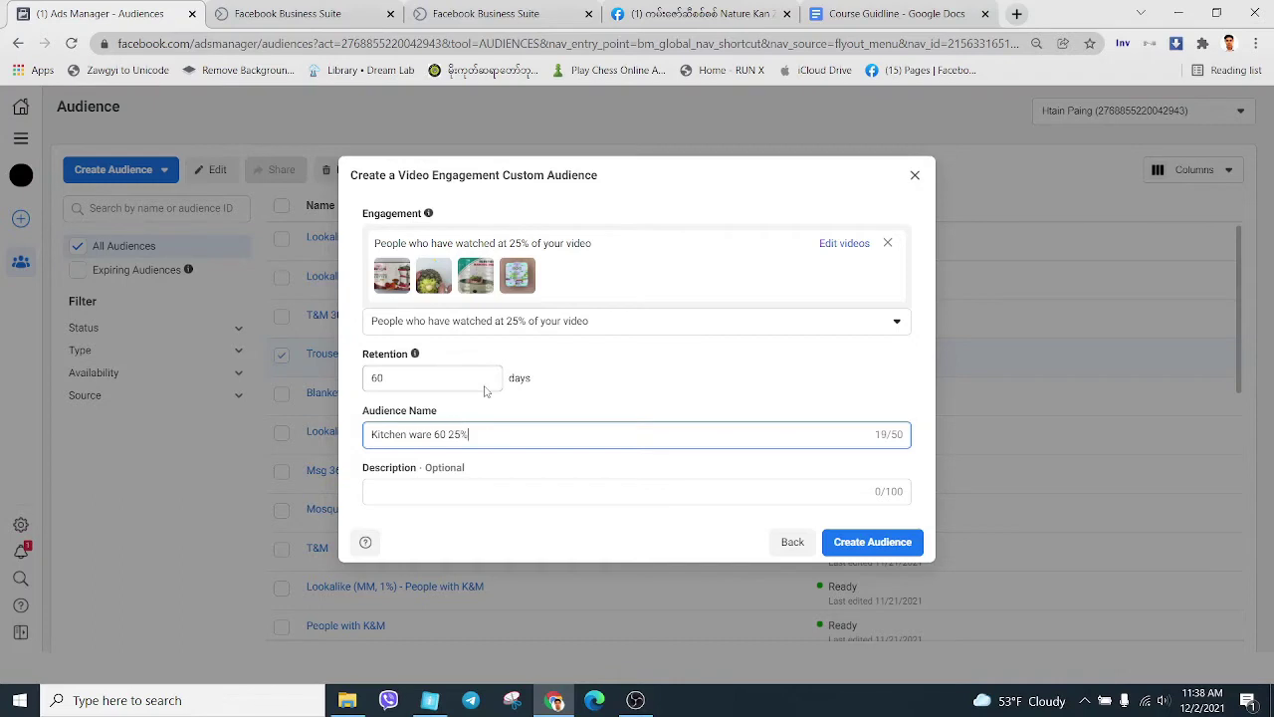
left_click(861, 543)
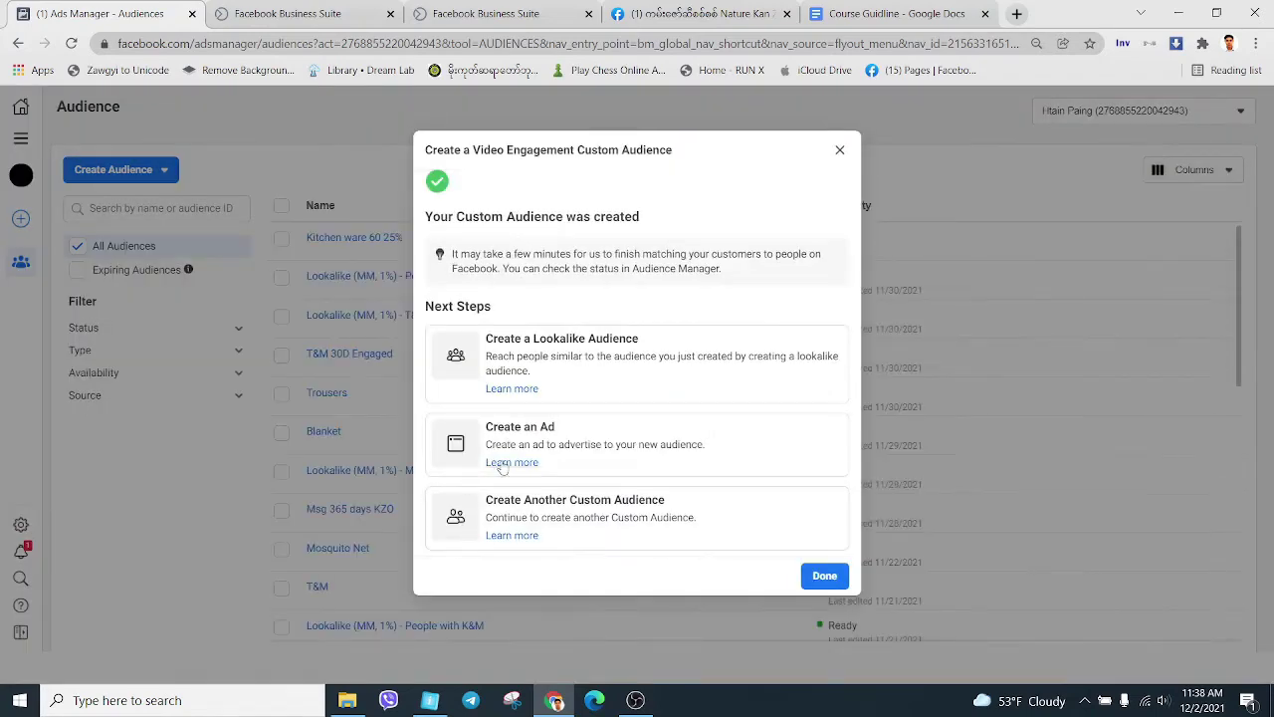
left_click(840, 149)
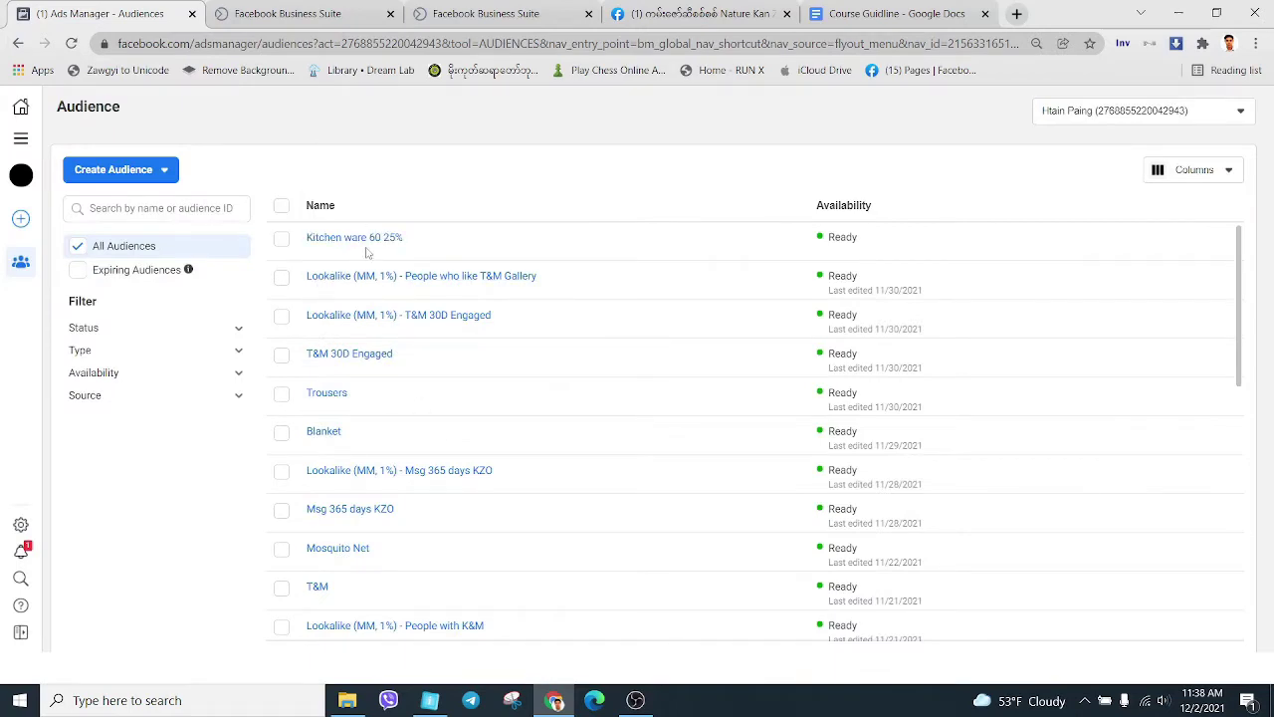
- Start another custom audience with Facebook Page as the source
mouse_move(387, 249)
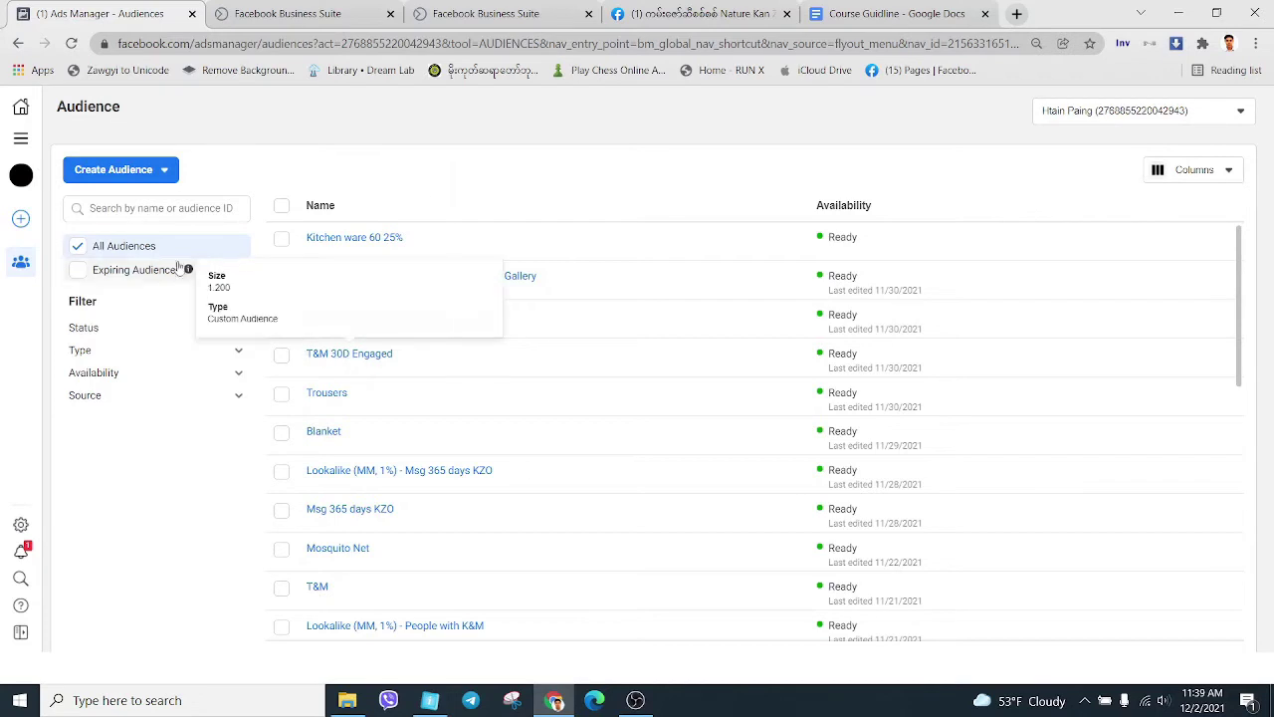
left_click(114, 169)
left_click(120, 207)
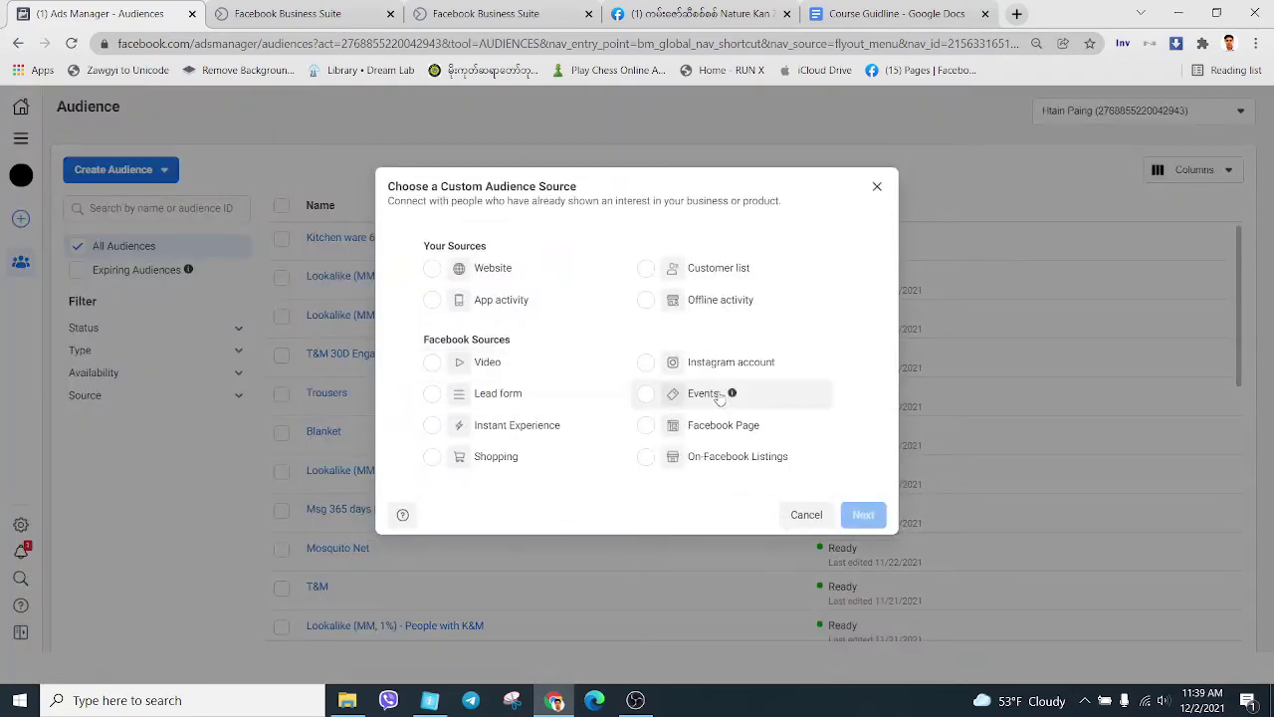
left_click(647, 425)
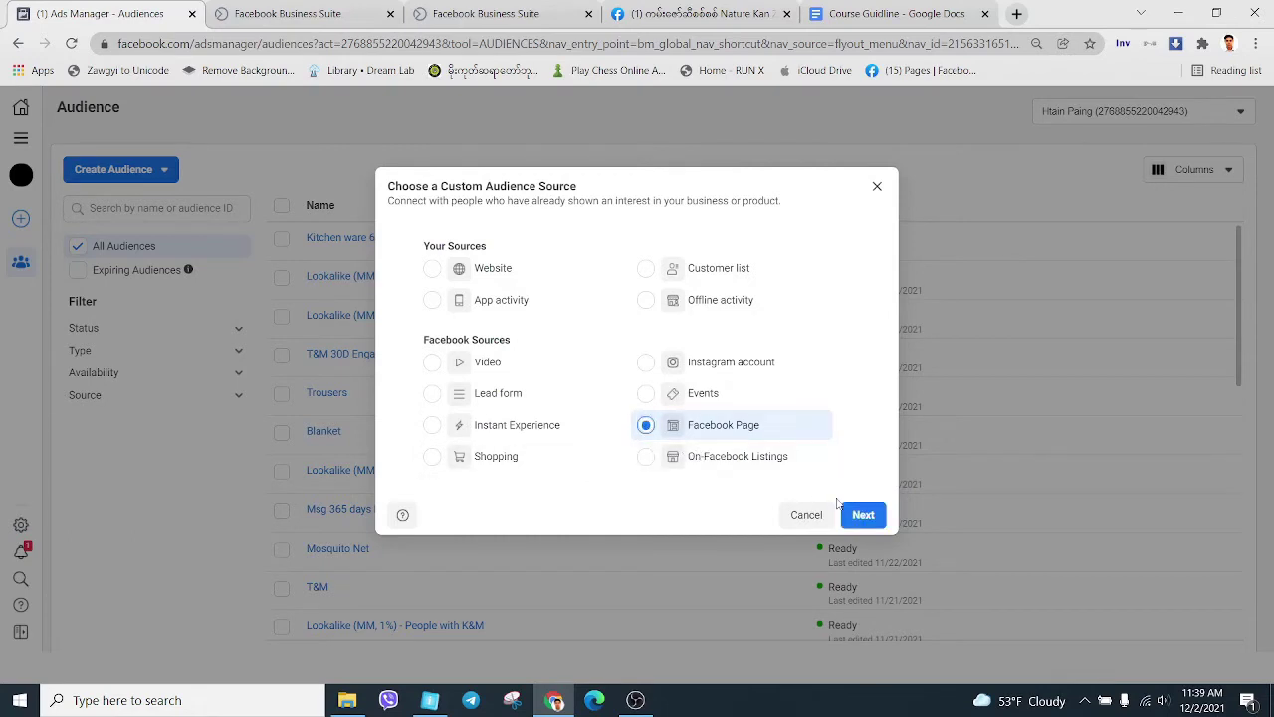
left_click(864, 515)
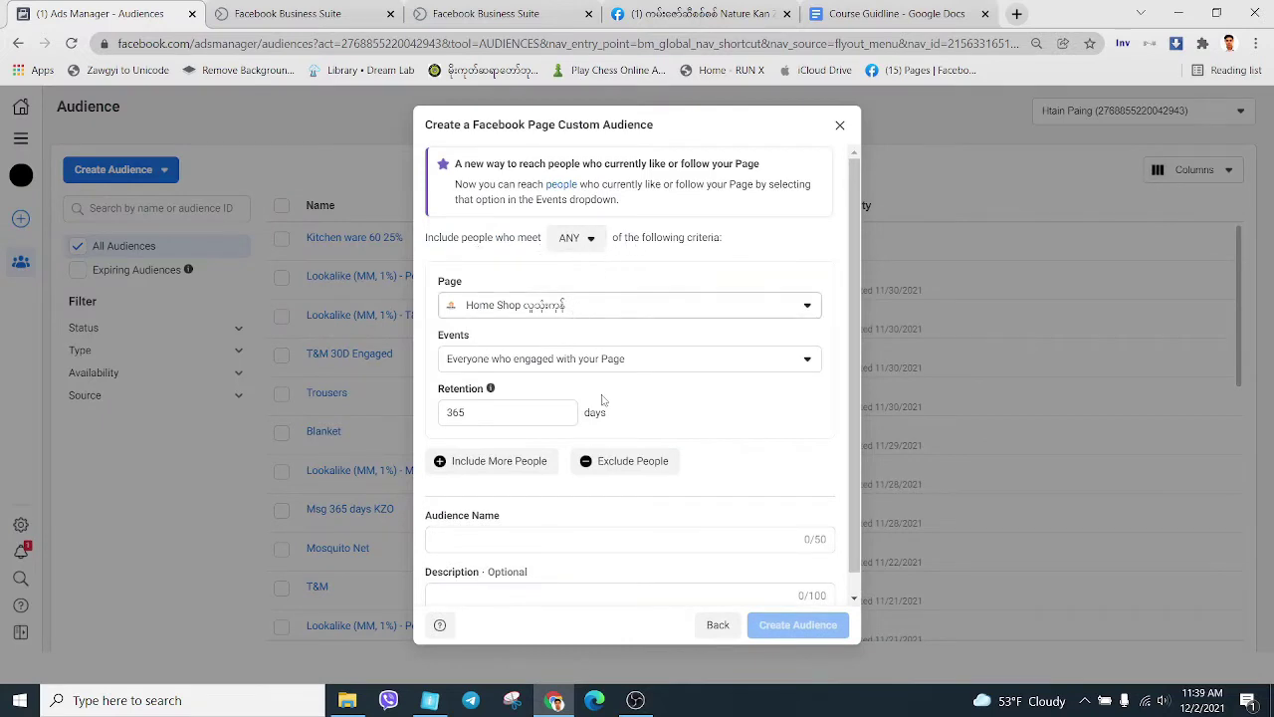
- Set the inclusion rule so that people must meet ALL of the criteria
left_click(599, 242)
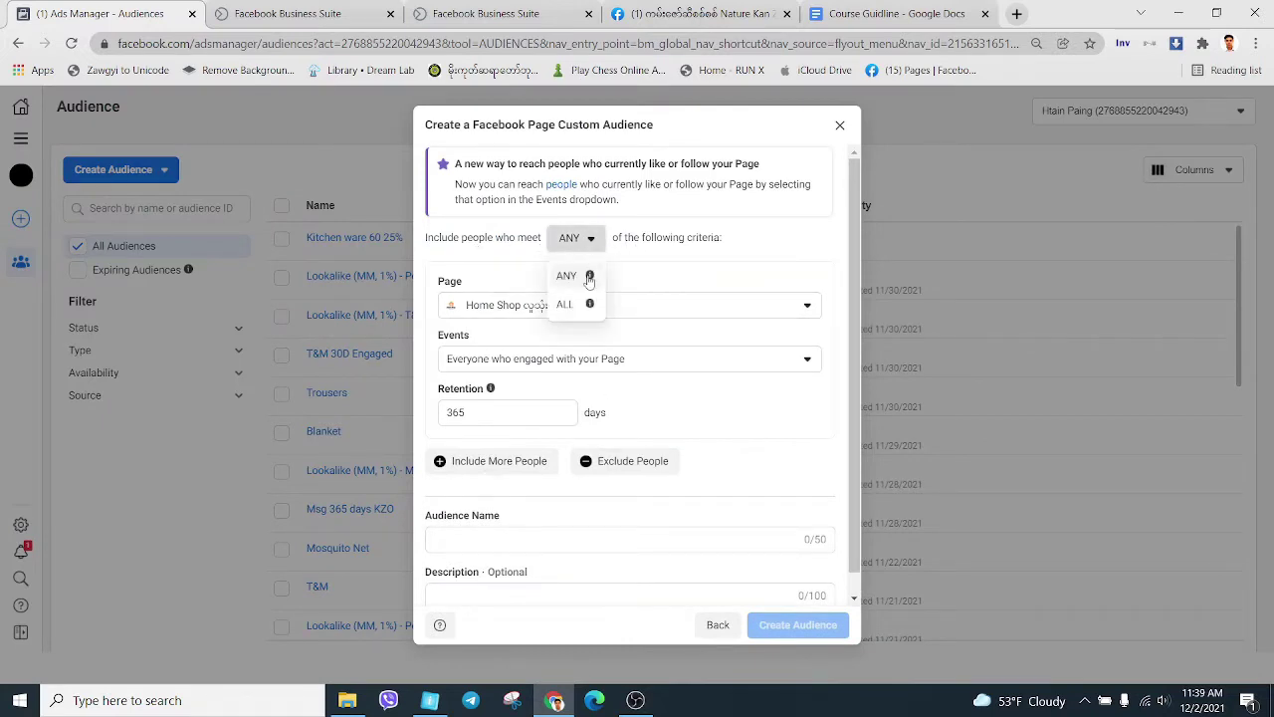
left_click(568, 276)
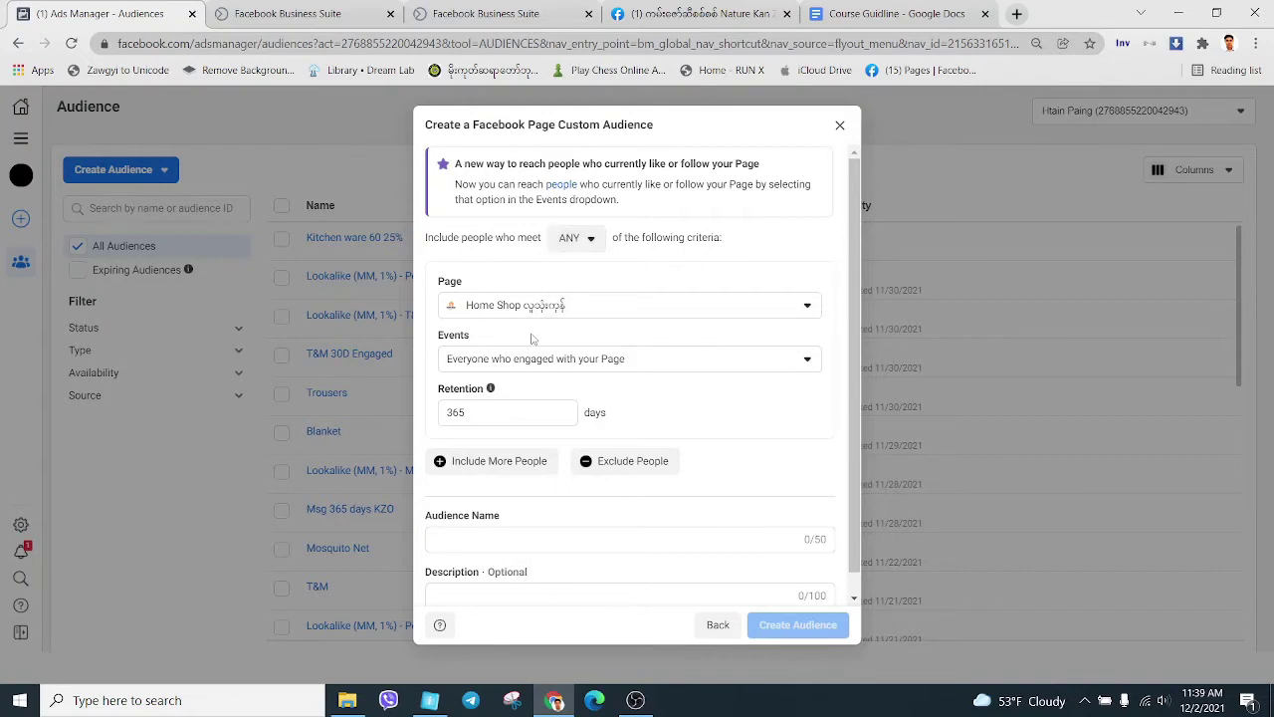
left_click(564, 240)
left_click(565, 303)
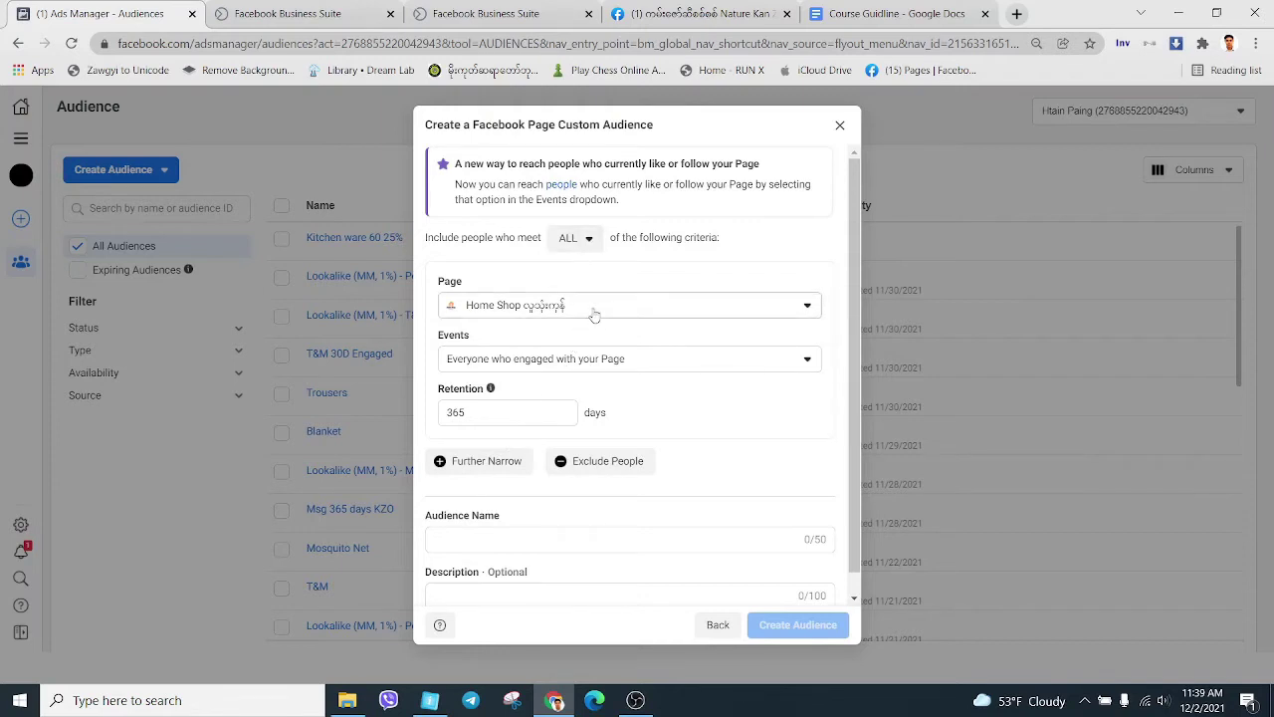
- Set the Home Shop Page event to people who engaged with any post or ad
left_click(622, 364)
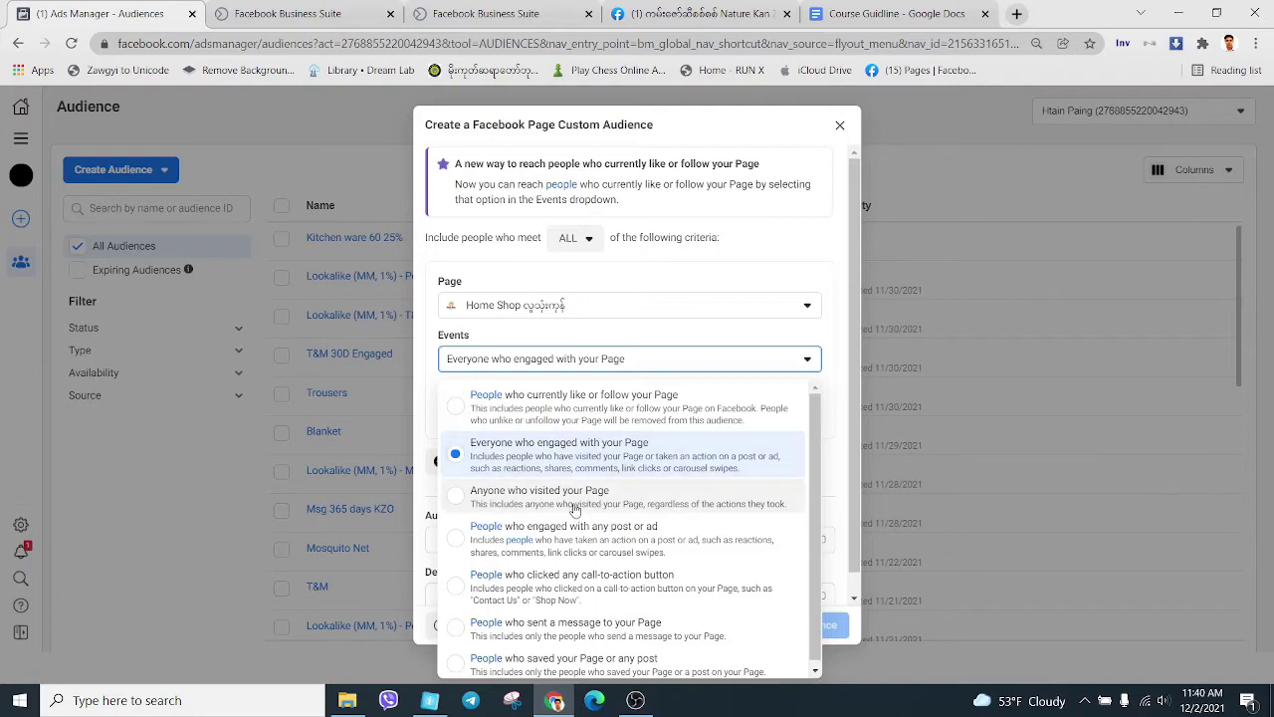
scroll(574, 510, "down", 1)
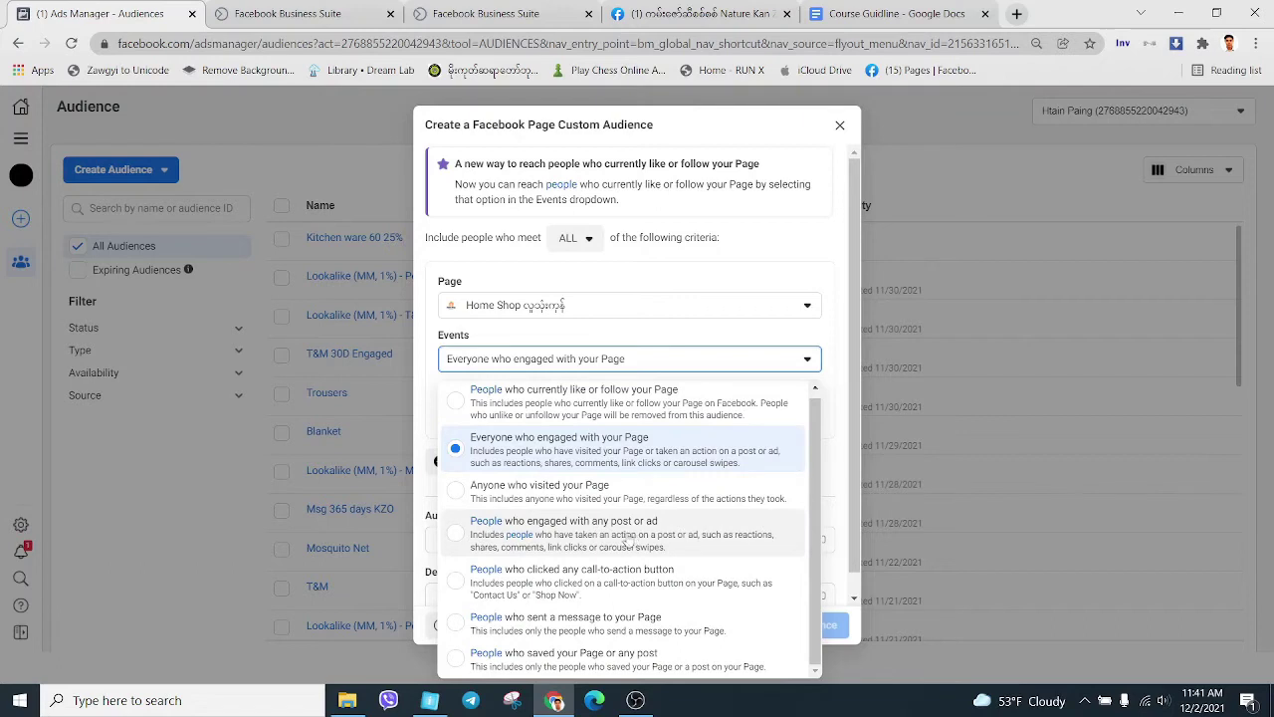
left_click(460, 536)
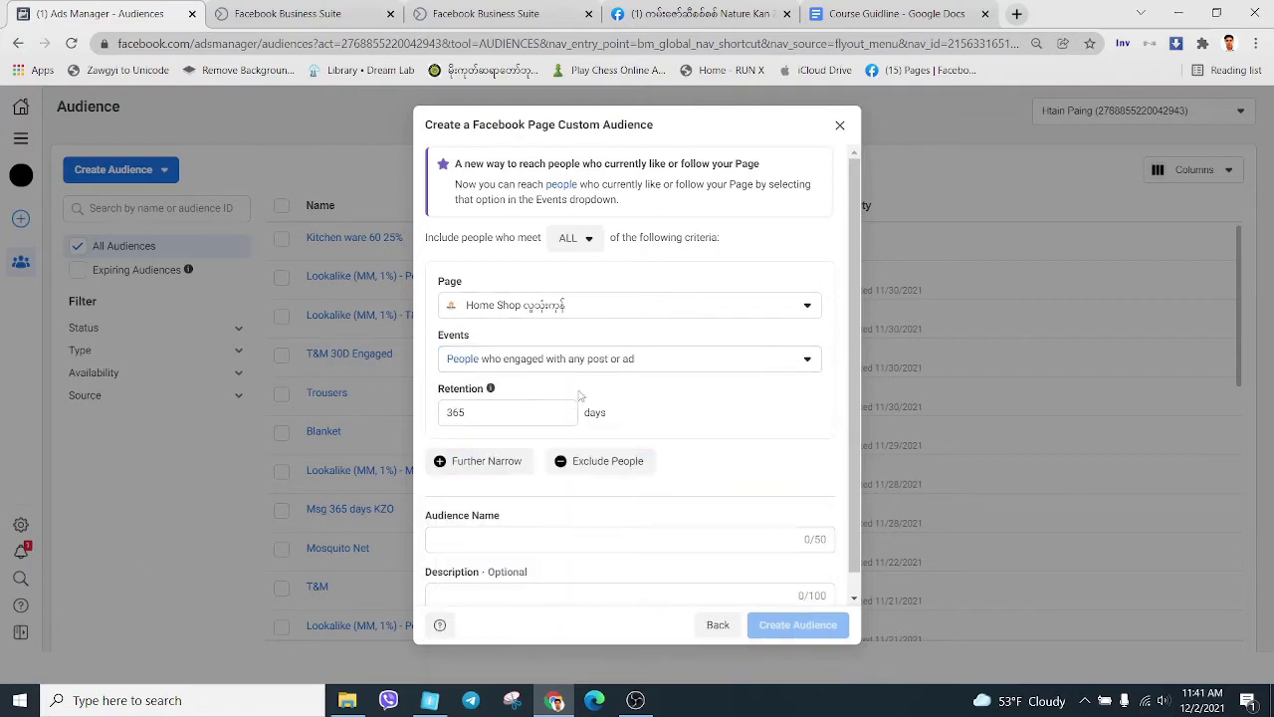
- Set the retention of the Facebook Page audience to 30 days
left_click(526, 412)
key("BackSpace")
key("BackSpace")
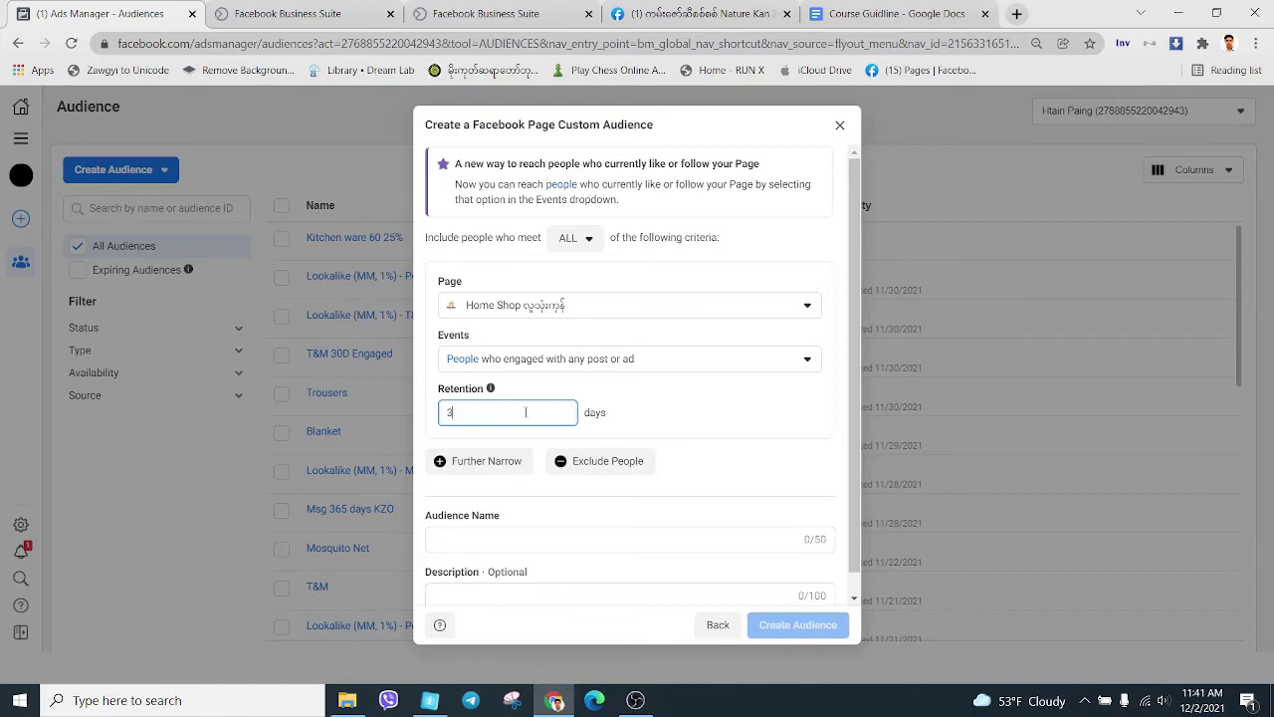
type("0")
left_click(742, 414)
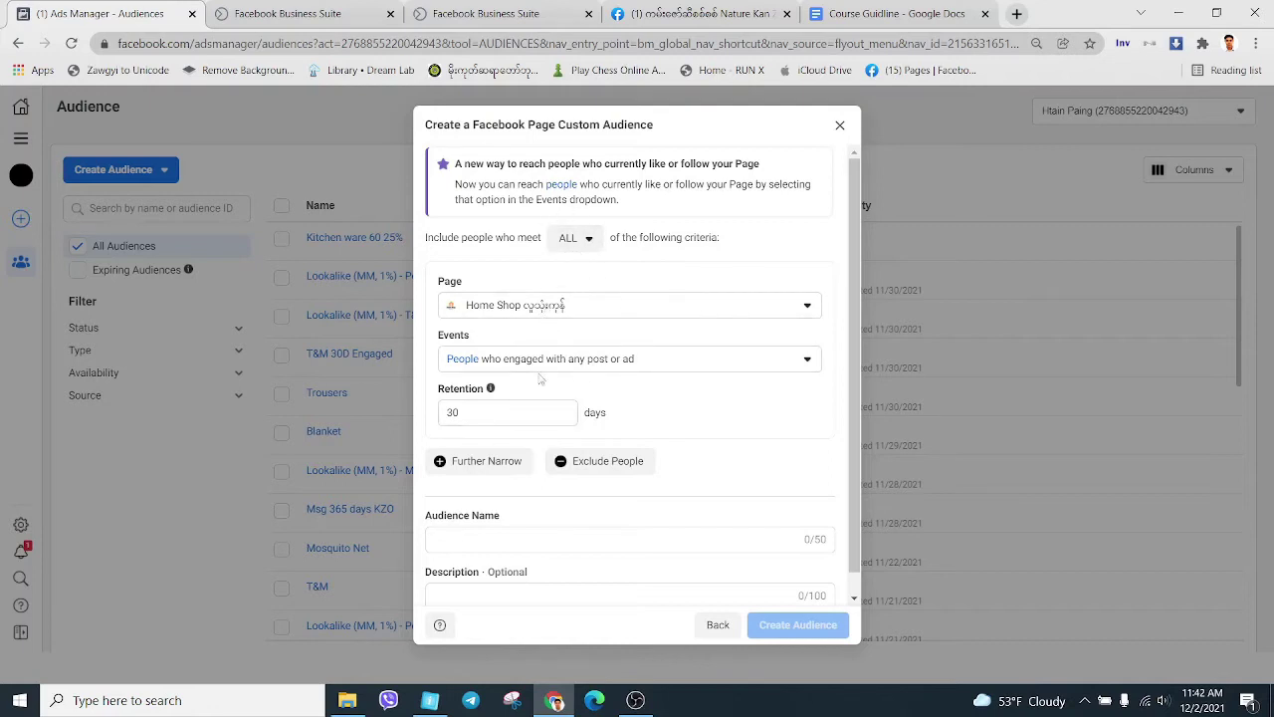
scroll(581, 402, "down", 1)
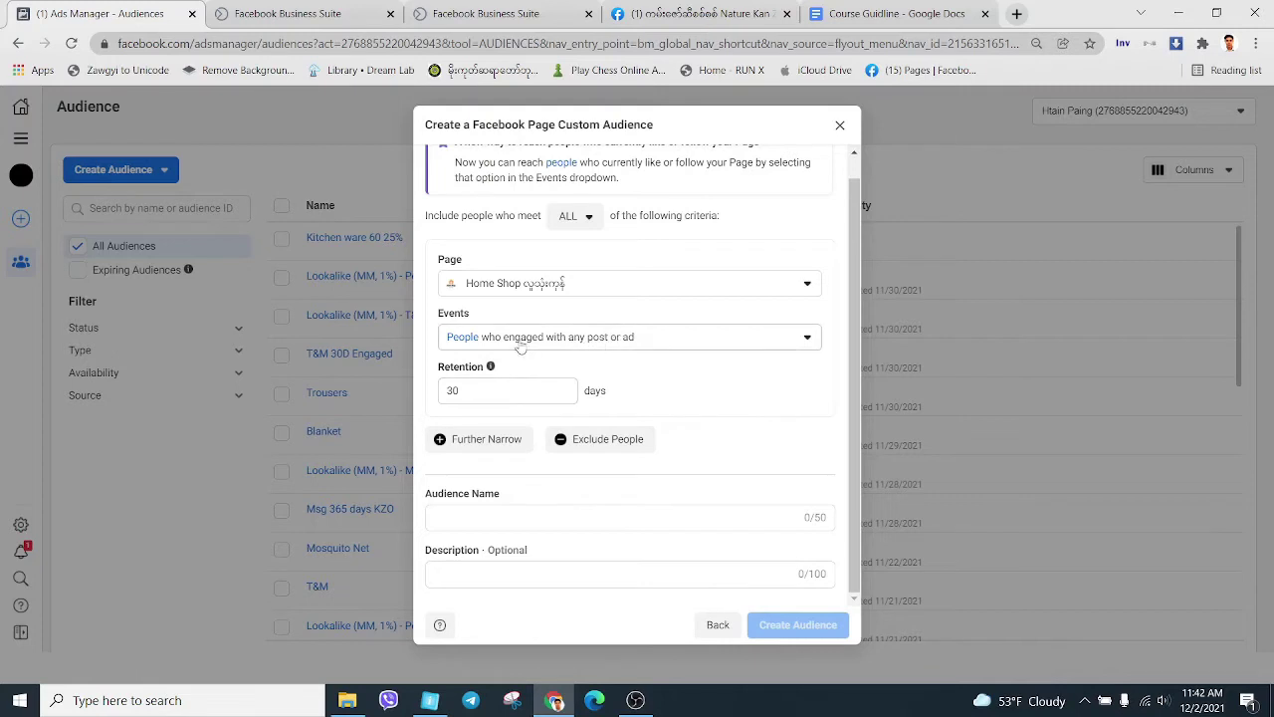
- Exclude Home Shop people, trying the event for people who currently like or follow the Page before returning to everyone who engaged with it
left_click(600, 439)
scroll(584, 526, "down", 3)
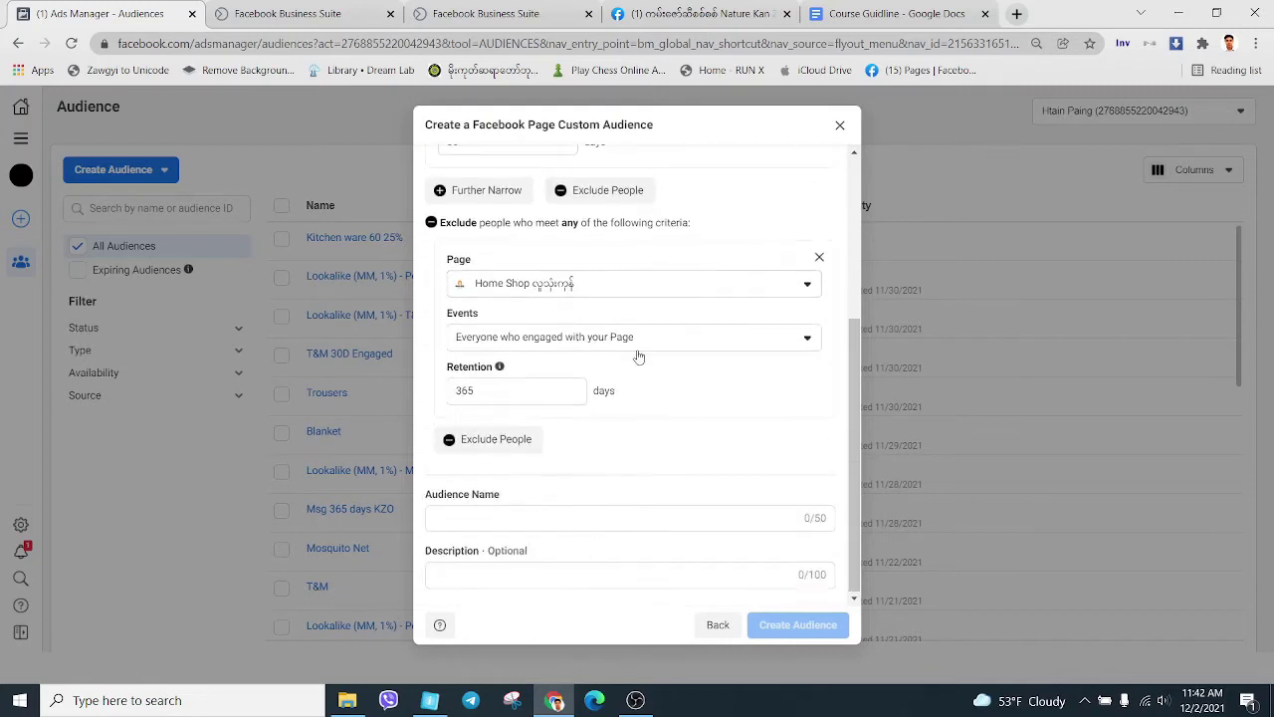
left_click(599, 340)
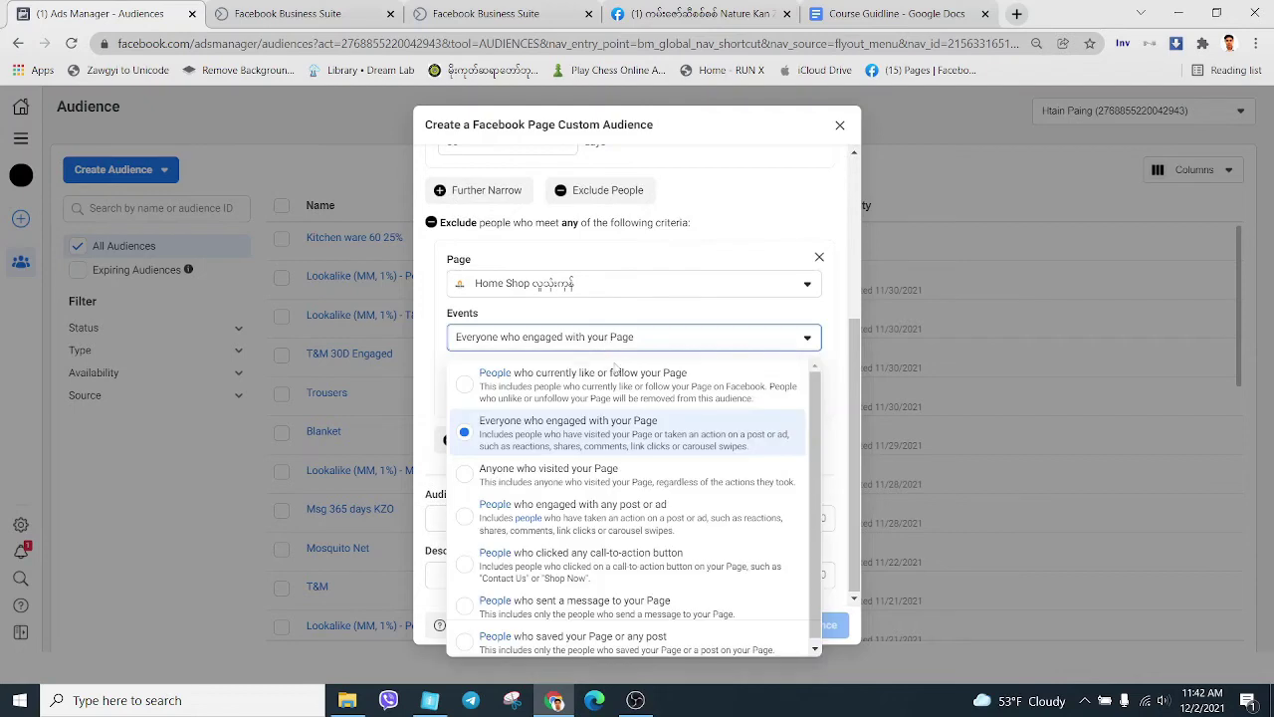
left_click(565, 398)
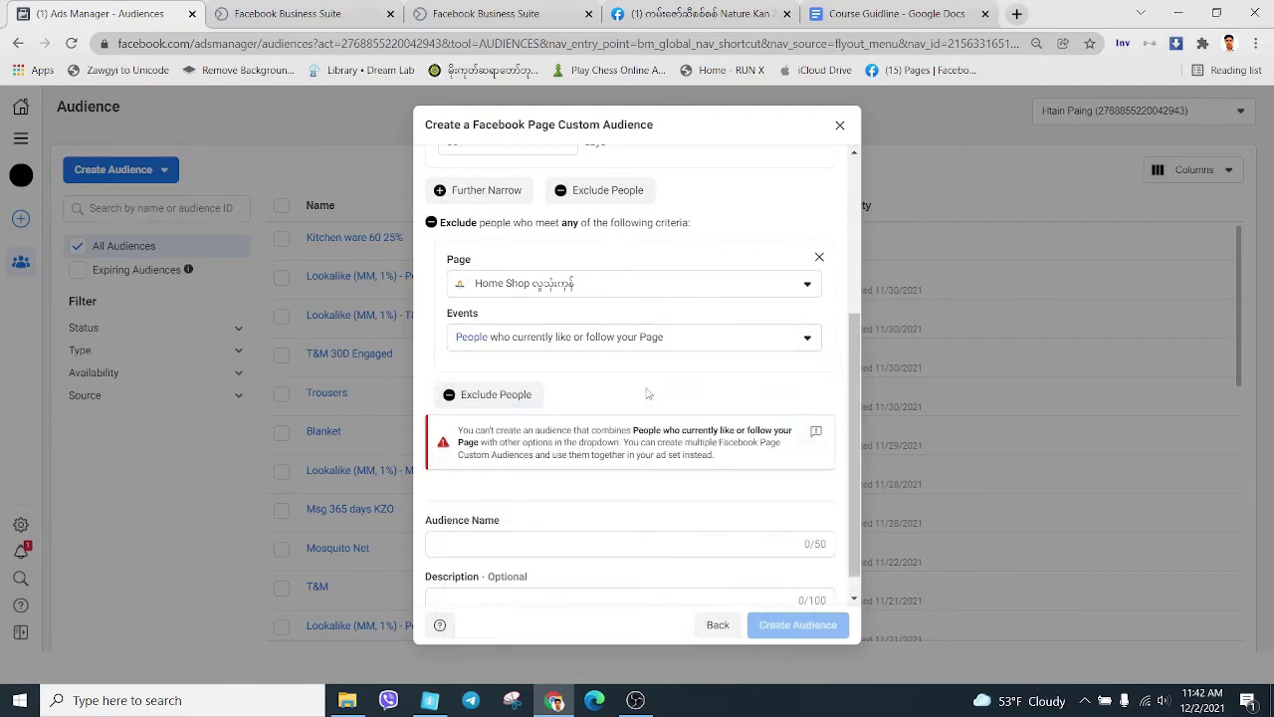
left_click(621, 343)
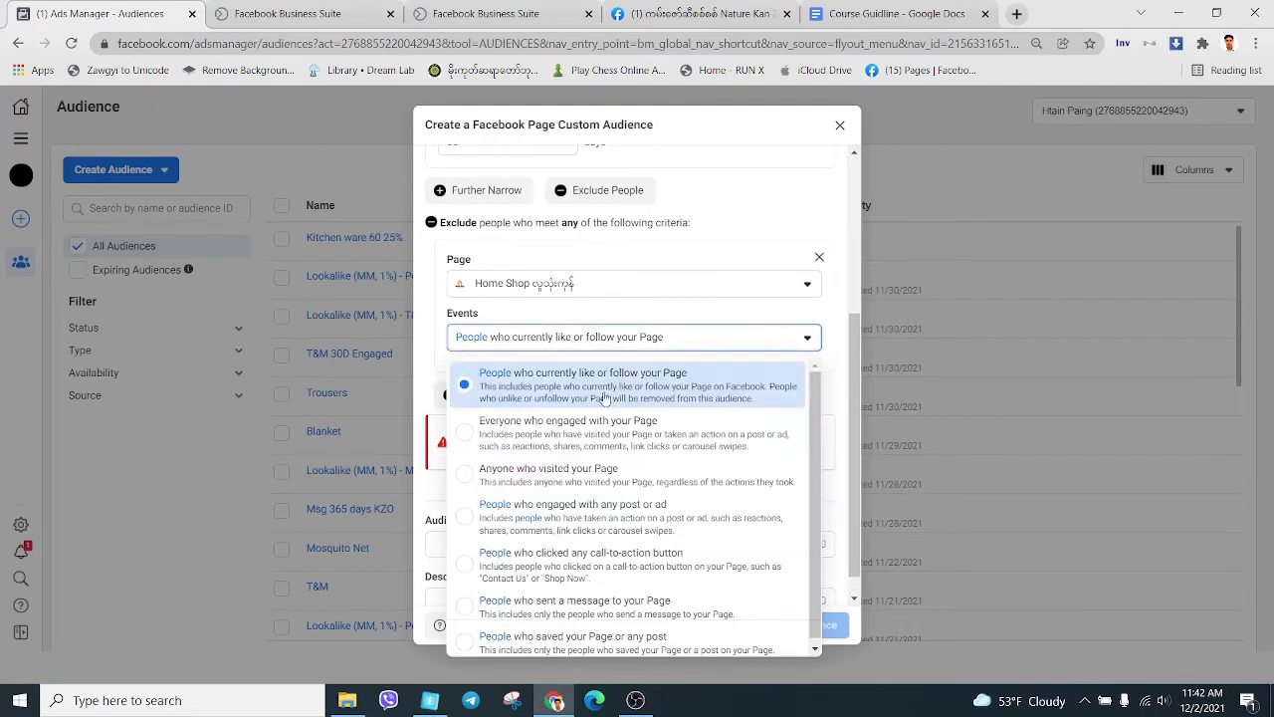
left_click(563, 446)
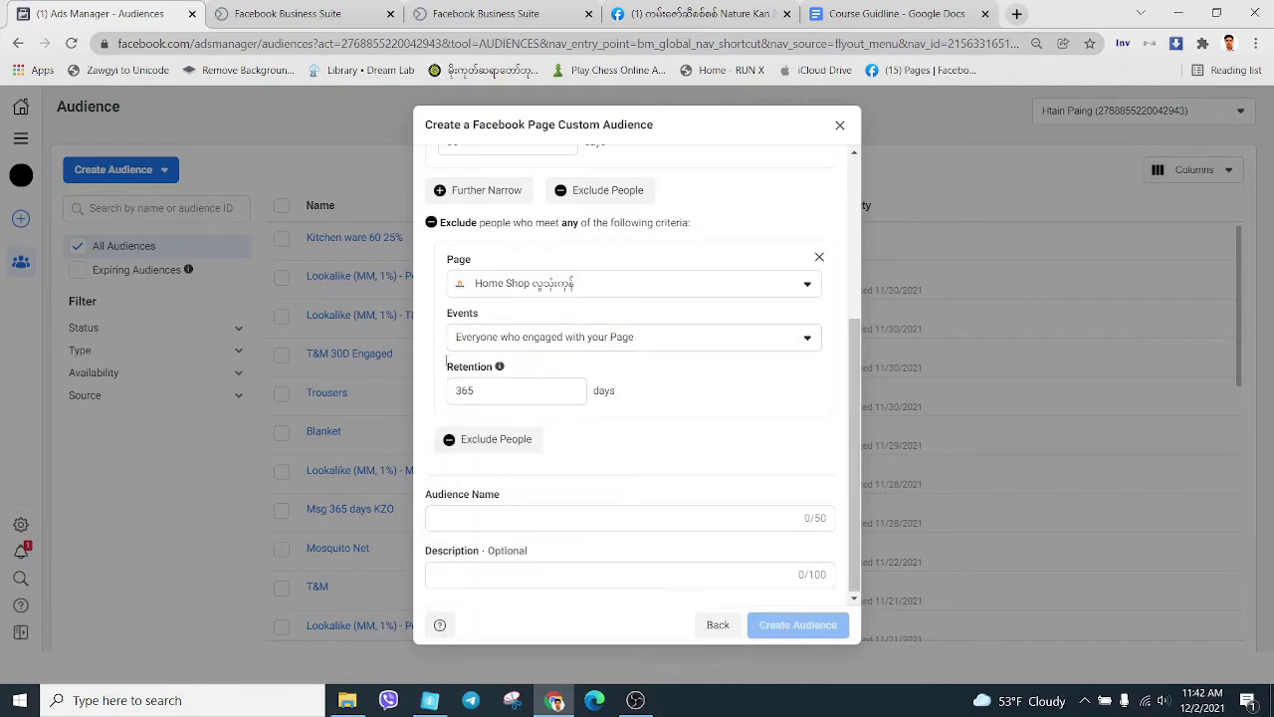
- Compare the inclusion and exclusion criteria, and remove the exclusion from the audience
scroll(503, 382, "up", 5)
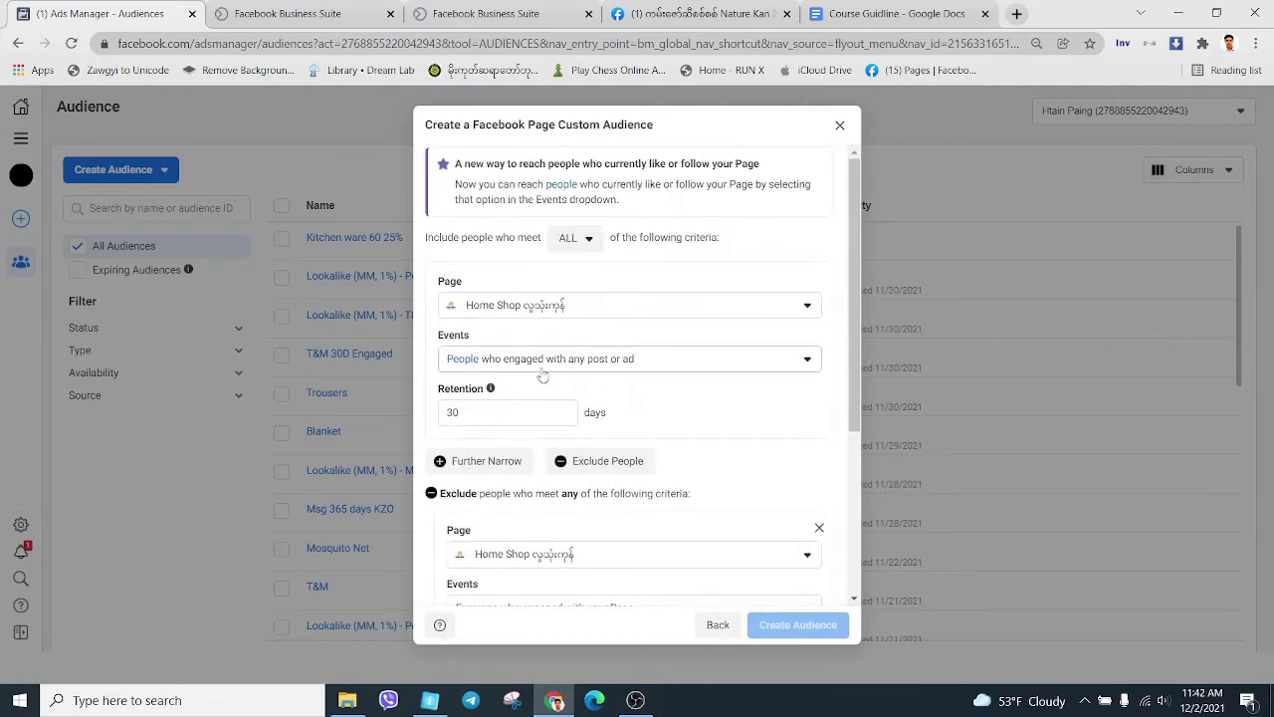
scroll(535, 379, "down", 2)
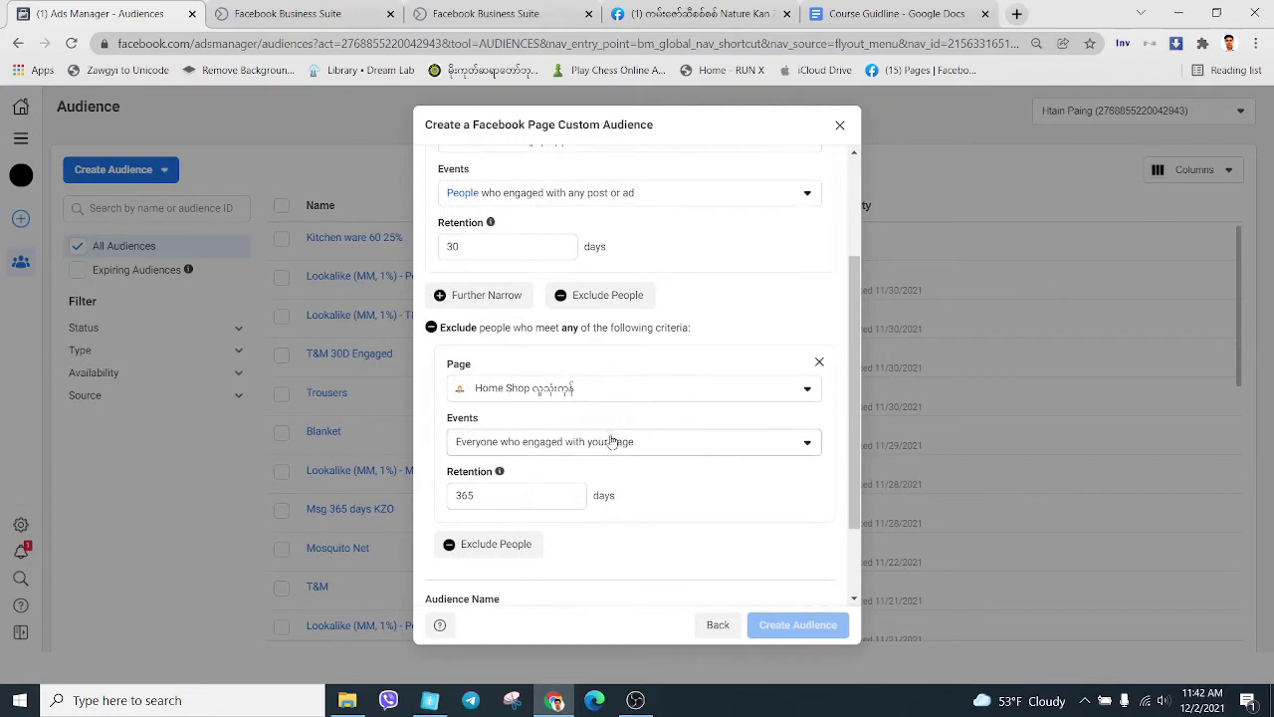
scroll(568, 448, "up", 2)
scroll(597, 393, "down", 1)
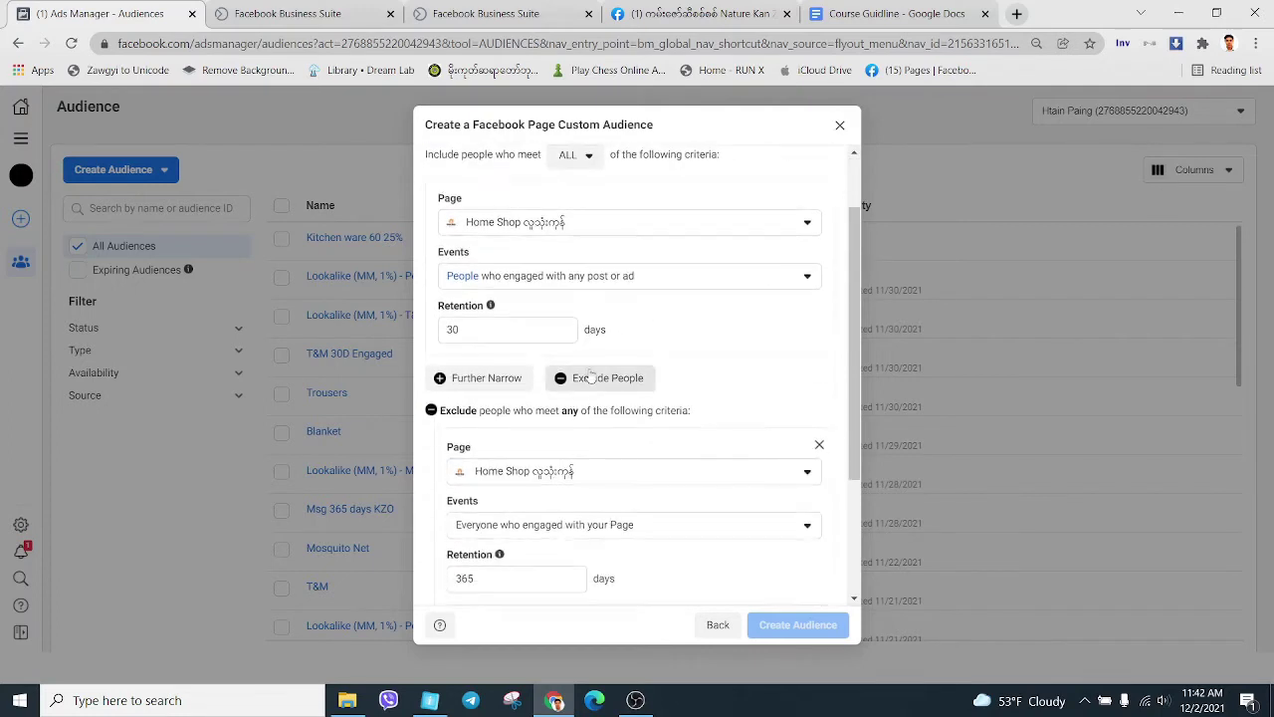
left_click(818, 445)
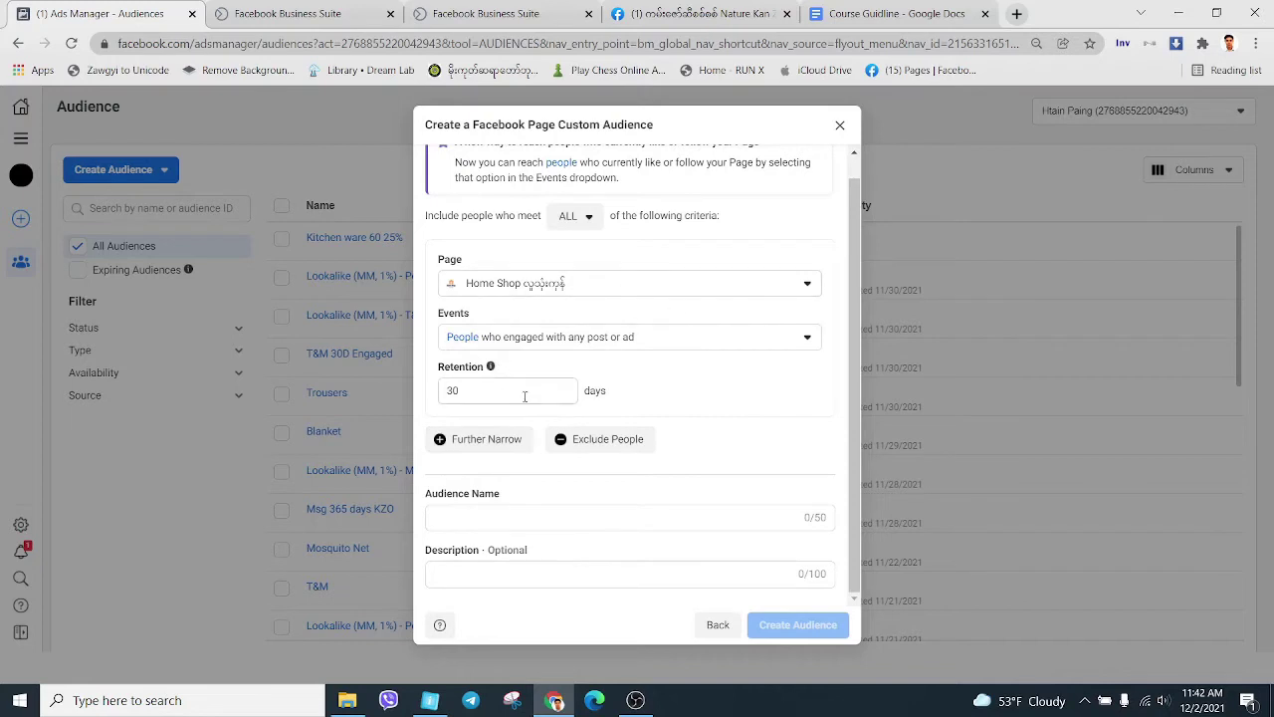
- Narrow the audience further with a second Home Shop criterion for people who clicked any call-to-action button
left_click(514, 443)
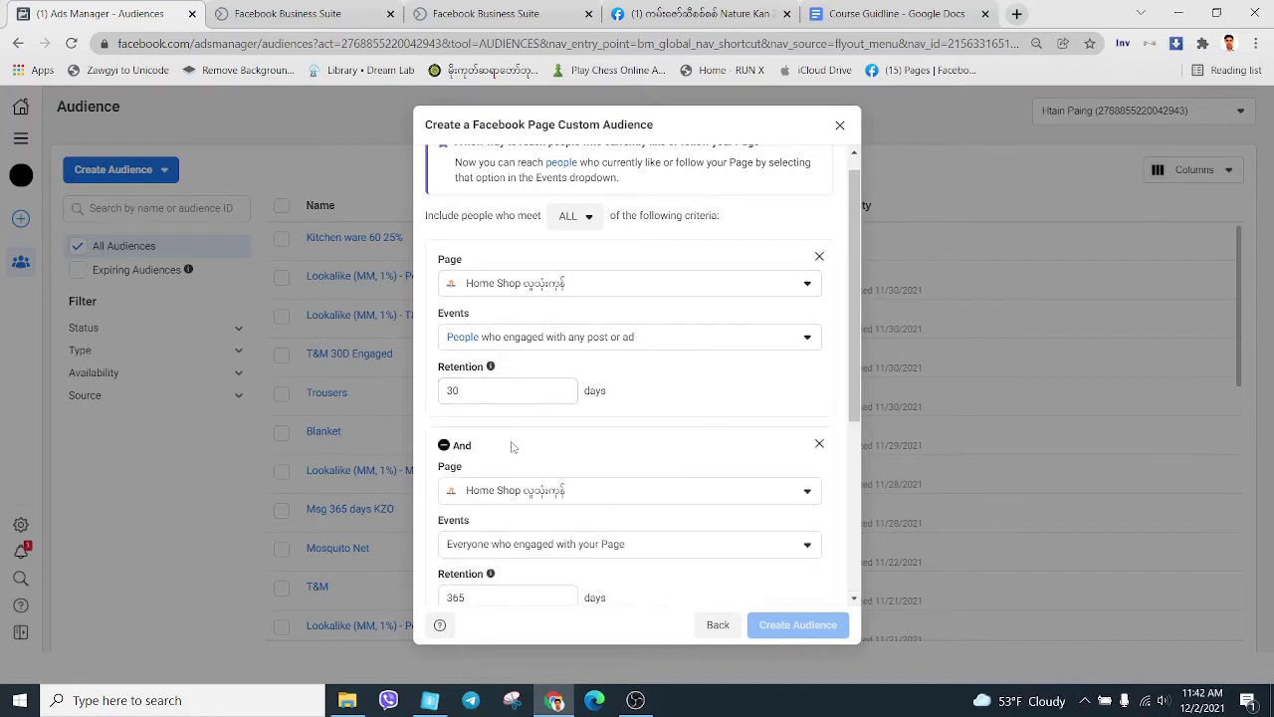
scroll(577, 448, "down", 2)
scroll(532, 390, "up", 2)
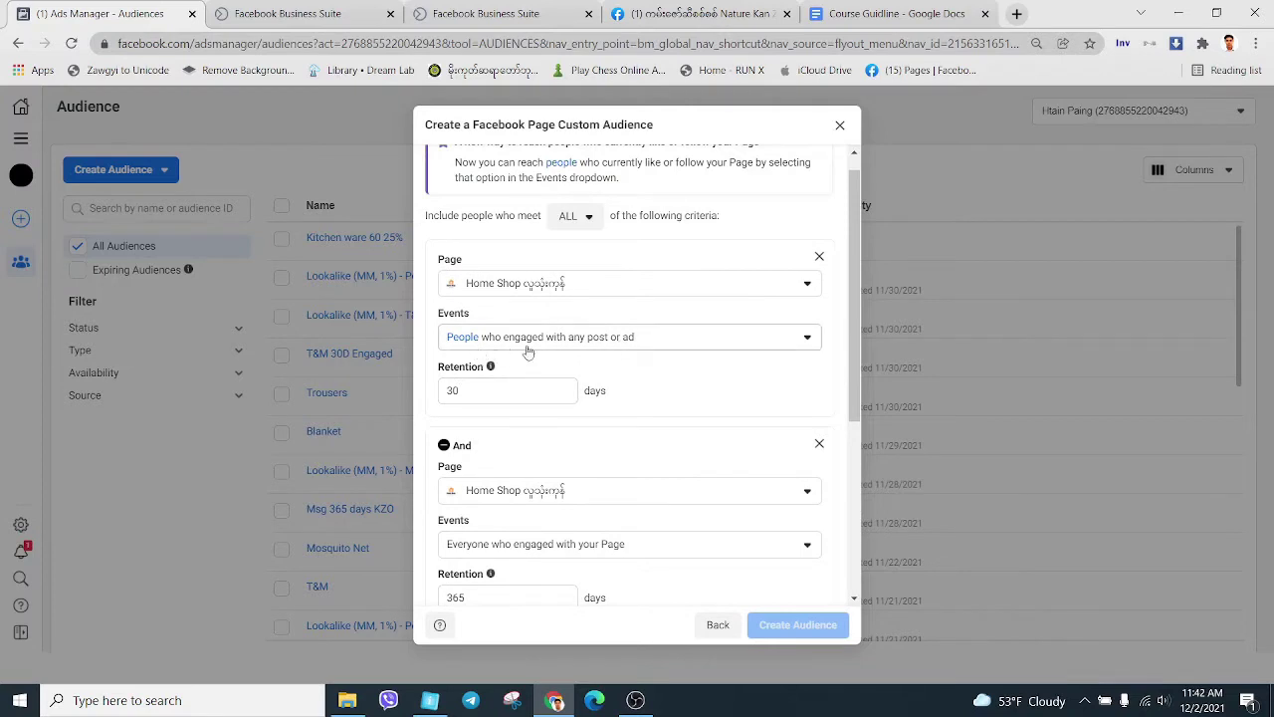
scroll(632, 393, "down", 2)
left_click(645, 384)
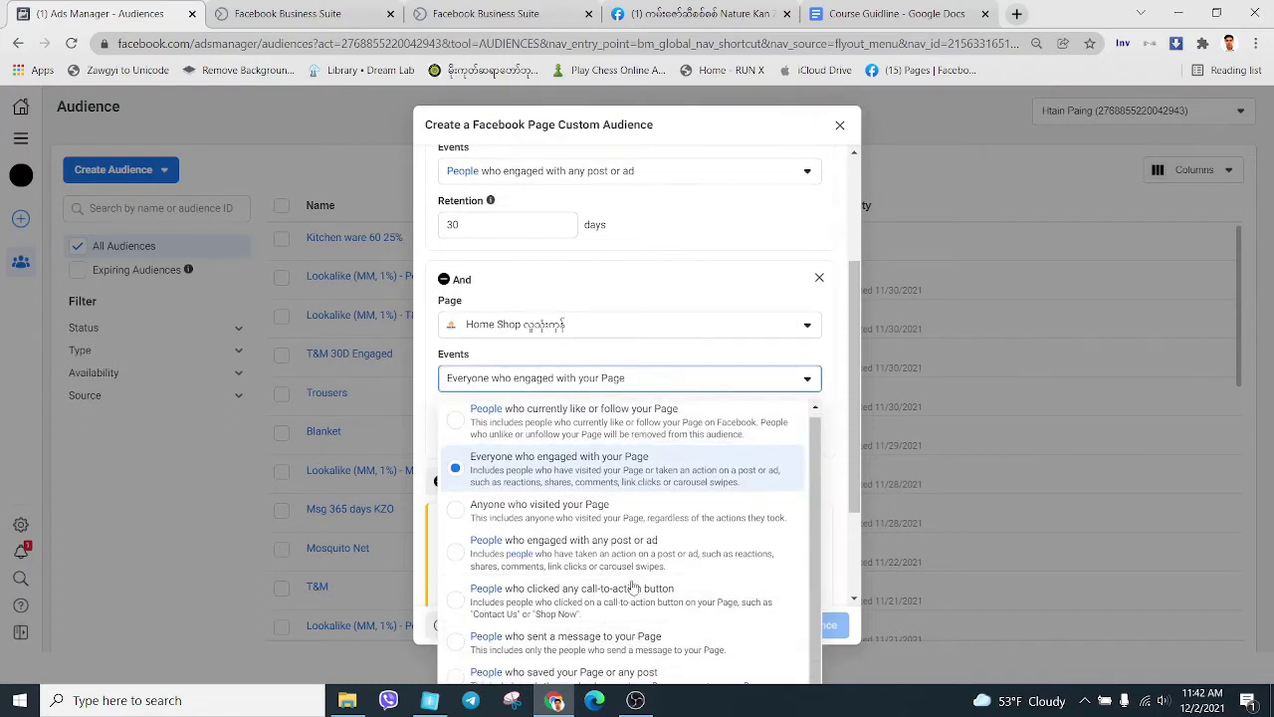
left_click(626, 607)
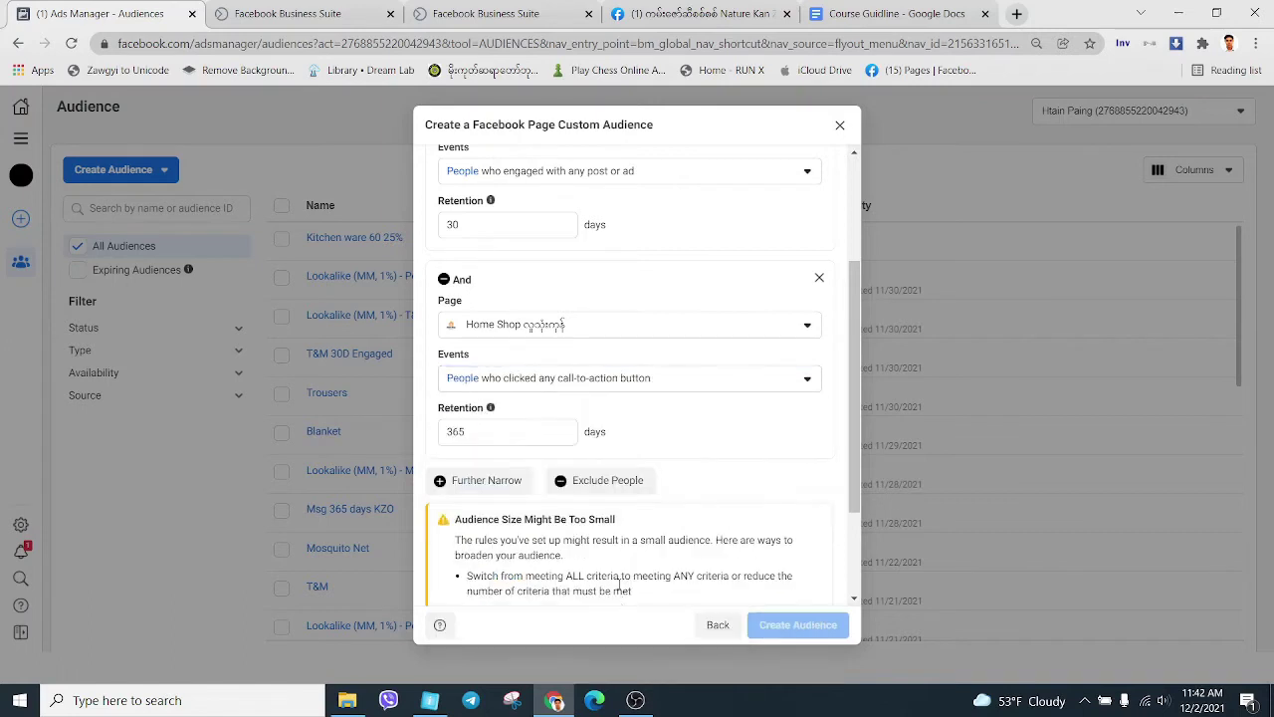
- Set the retention of the call-to-action criterion to 30 days
left_click(498, 431)
left_click_drag(493, 431, 433, 431)
type("30")
- Review the events and retention periods of both Home Shop inclusion criteria and the advice on audience size
scroll(643, 456, "up", 3)
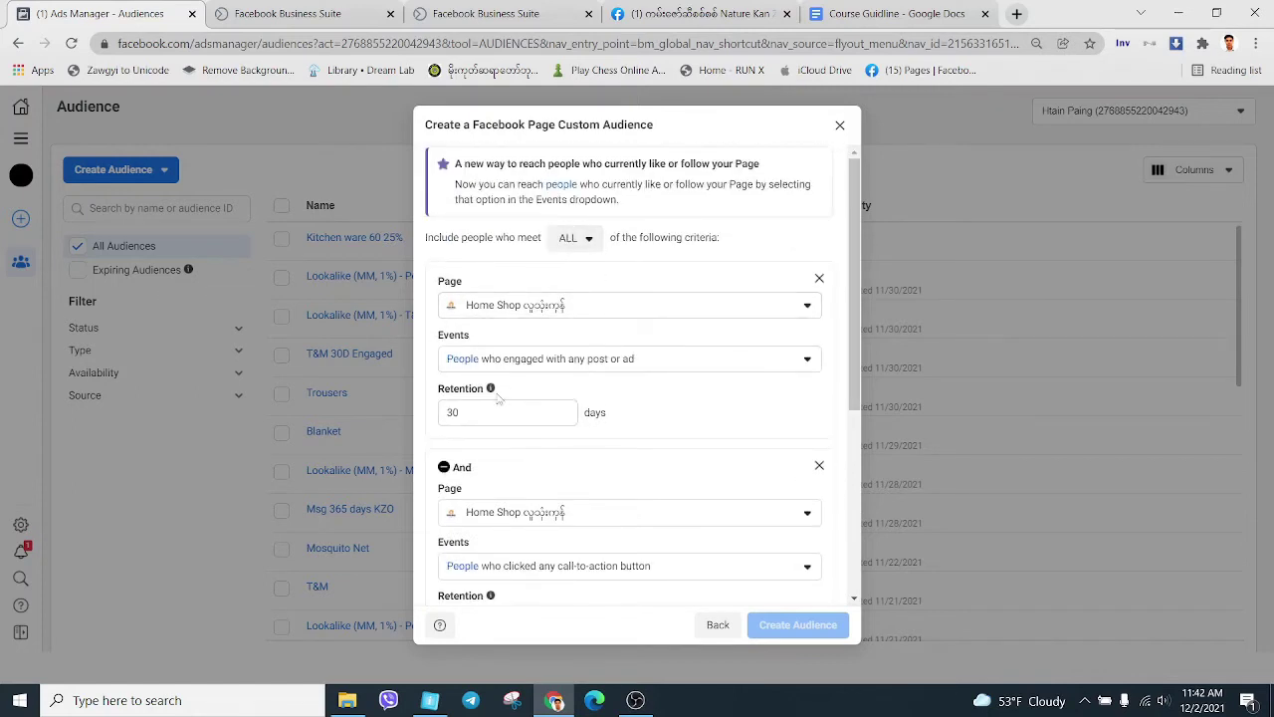
scroll(509, 409, "down", 1)
scroll(509, 409, "down", 2)
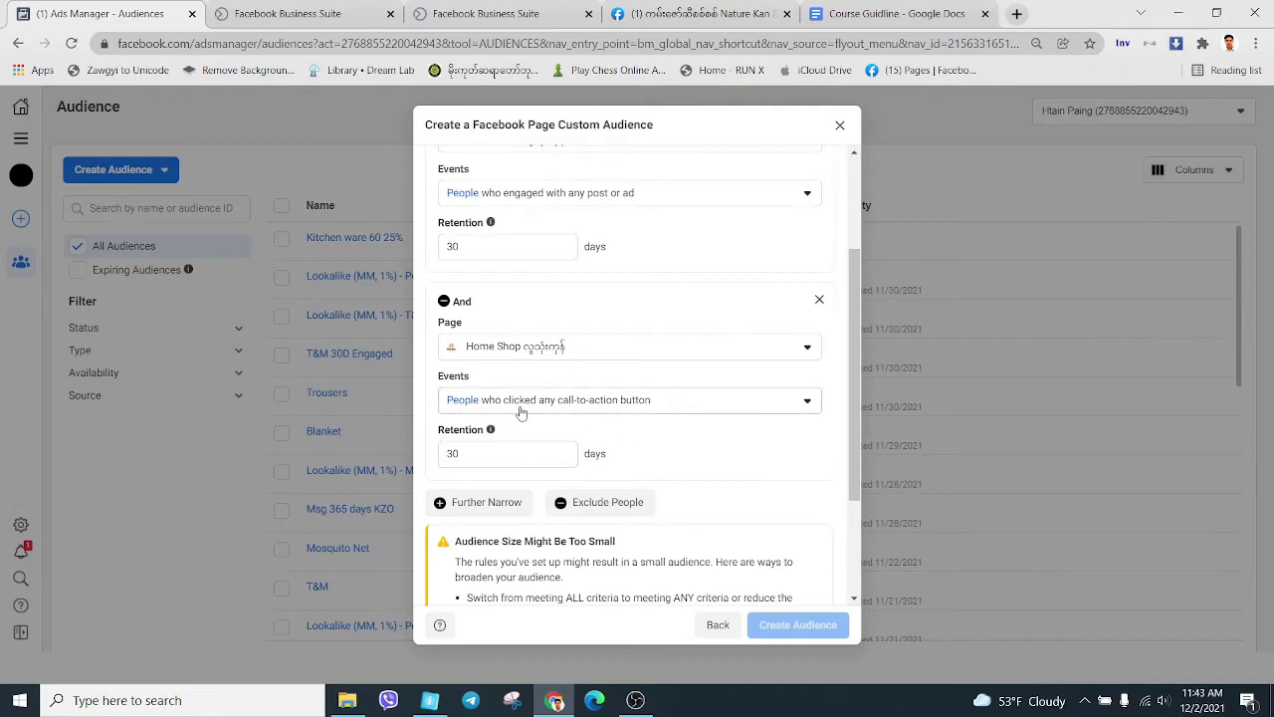
scroll(517, 409, "up", 2)
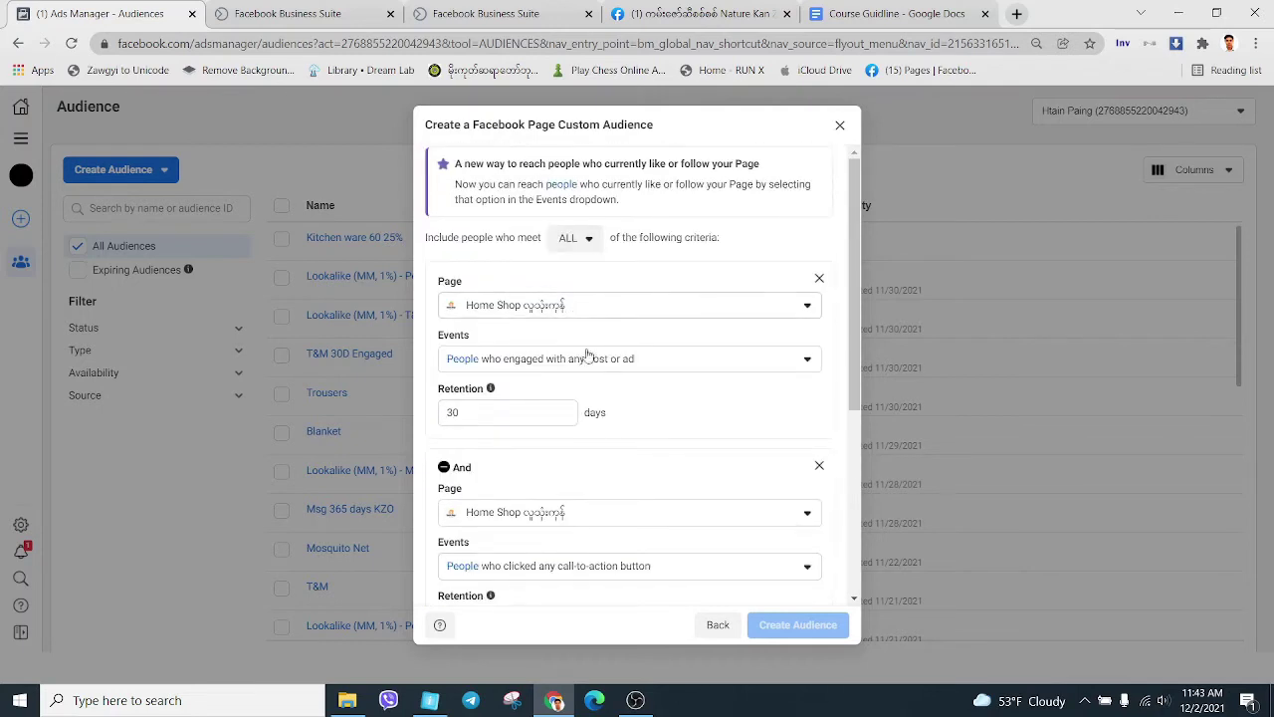
scroll(602, 418, "down", 2)
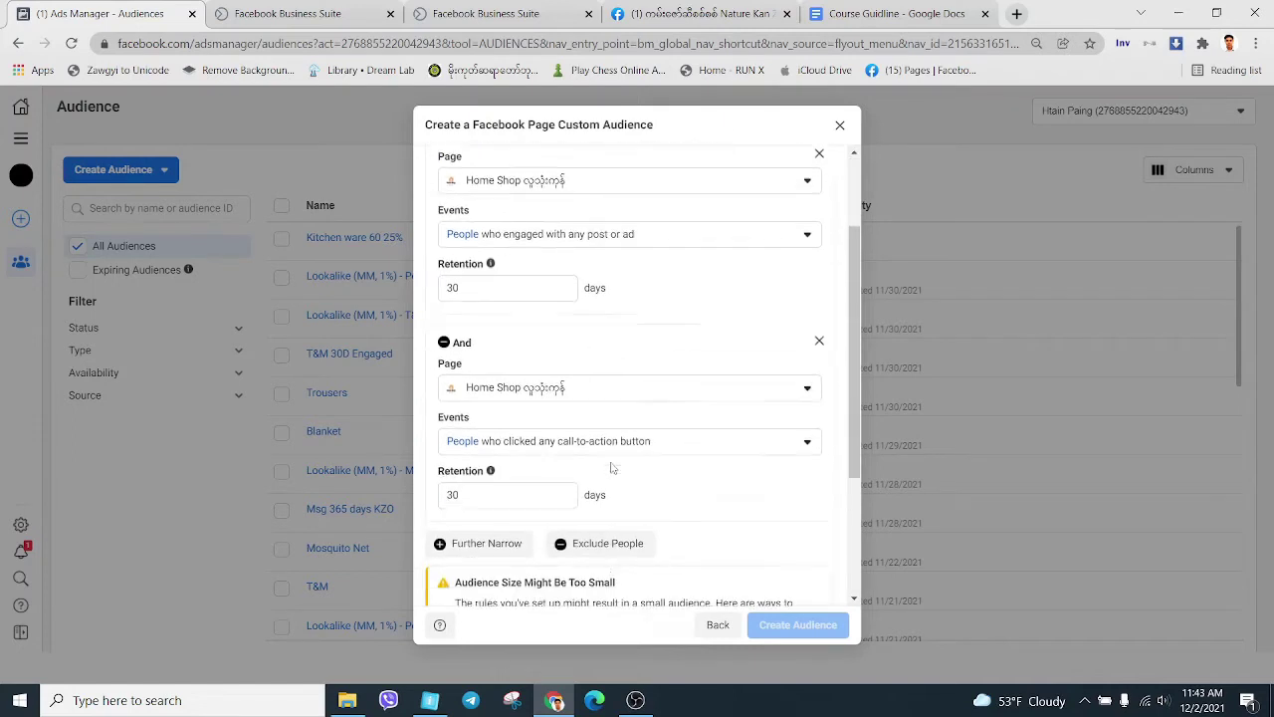
scroll(627, 508, "up", 1)
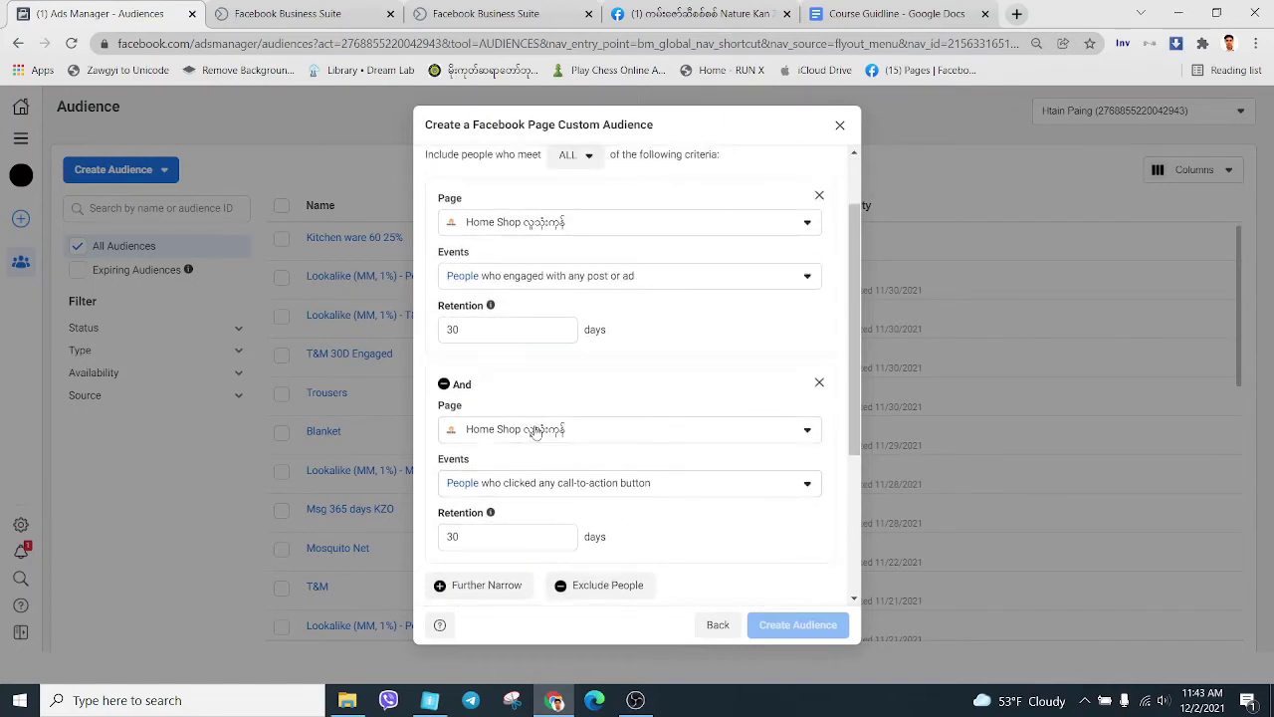
scroll(617, 470, "up", 1)
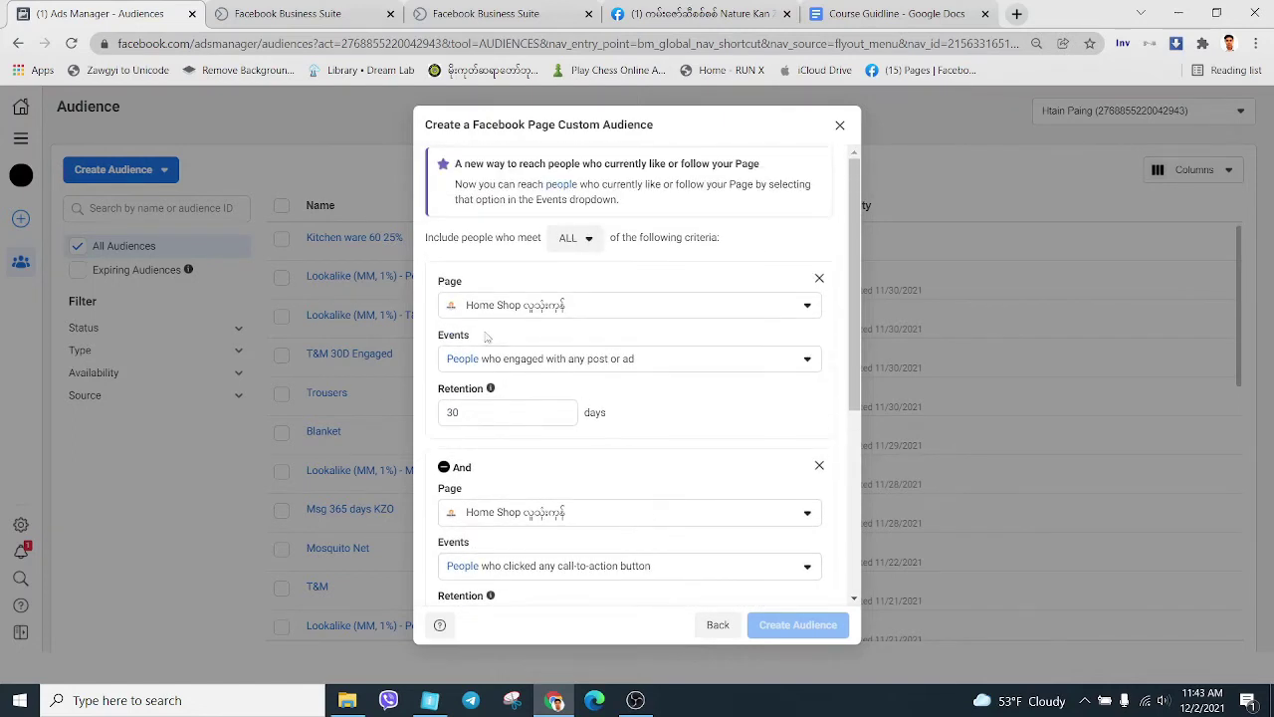
scroll(588, 373, "down", 2)
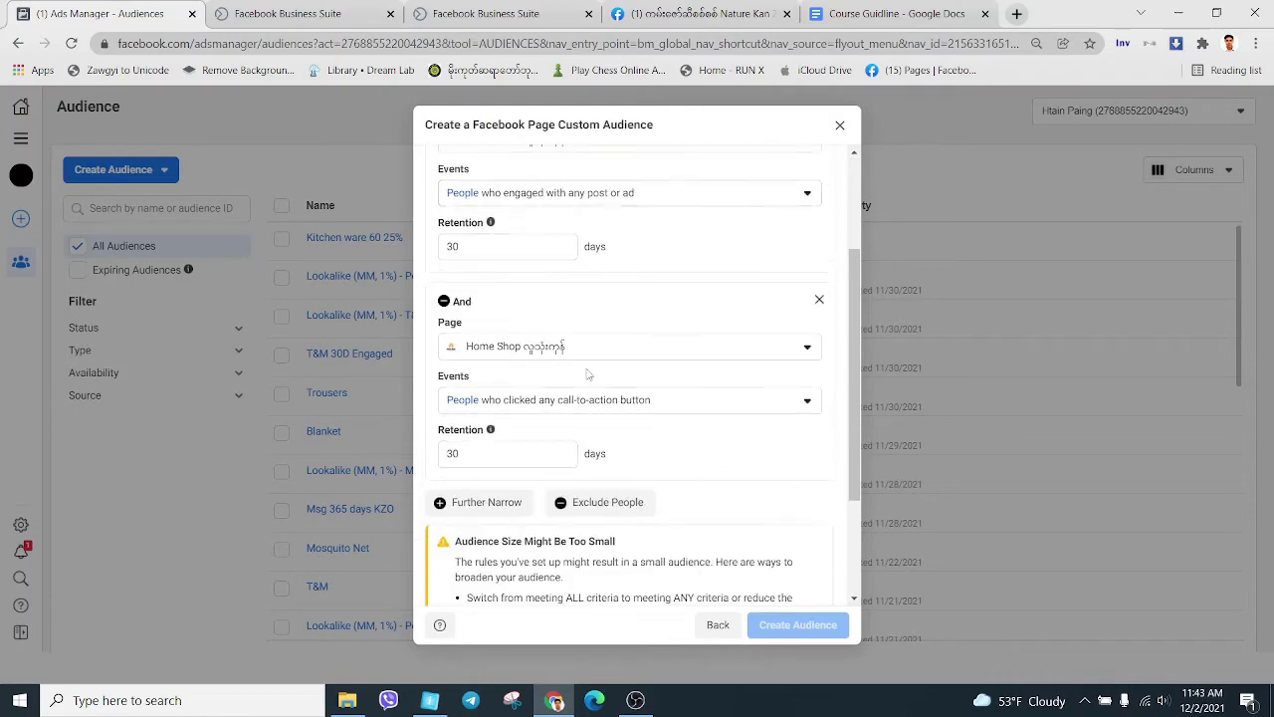
scroll(618, 358, "up", 2)
scroll(637, 350, "down", 3)
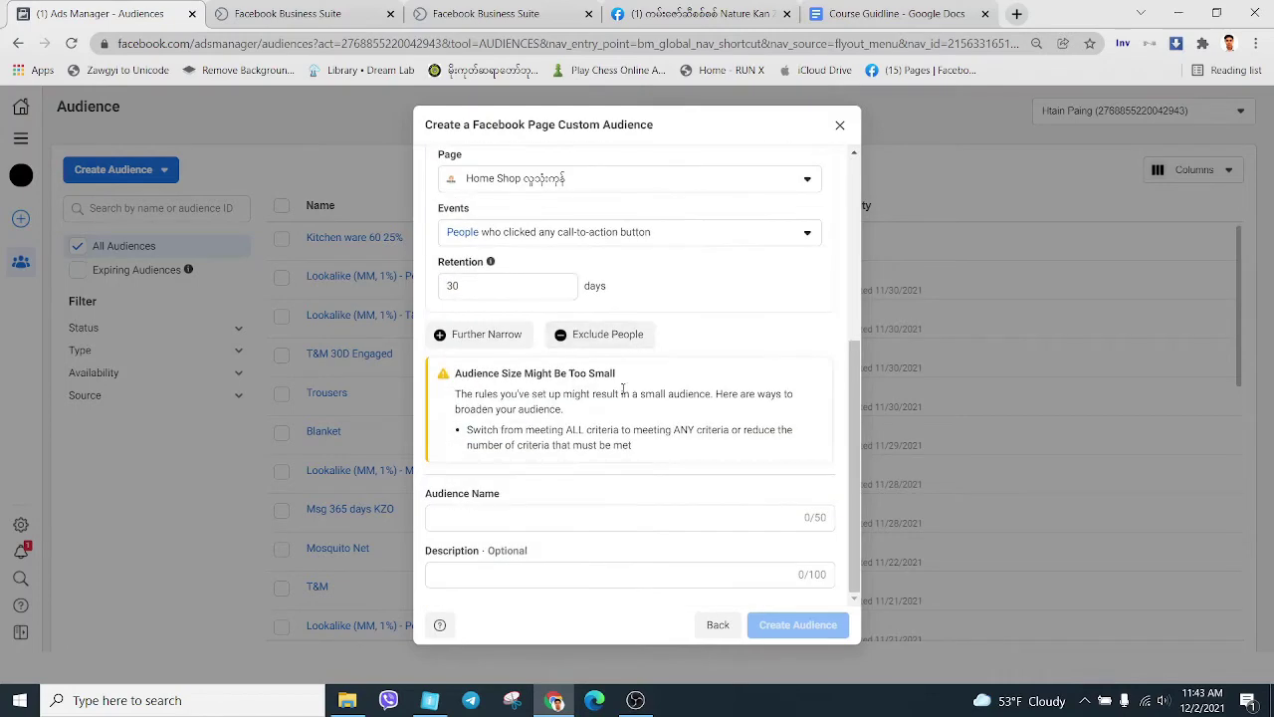
- Name the audience "30 days home shop engaged" and cancel the custom audience without creating it
left_click(560, 516)
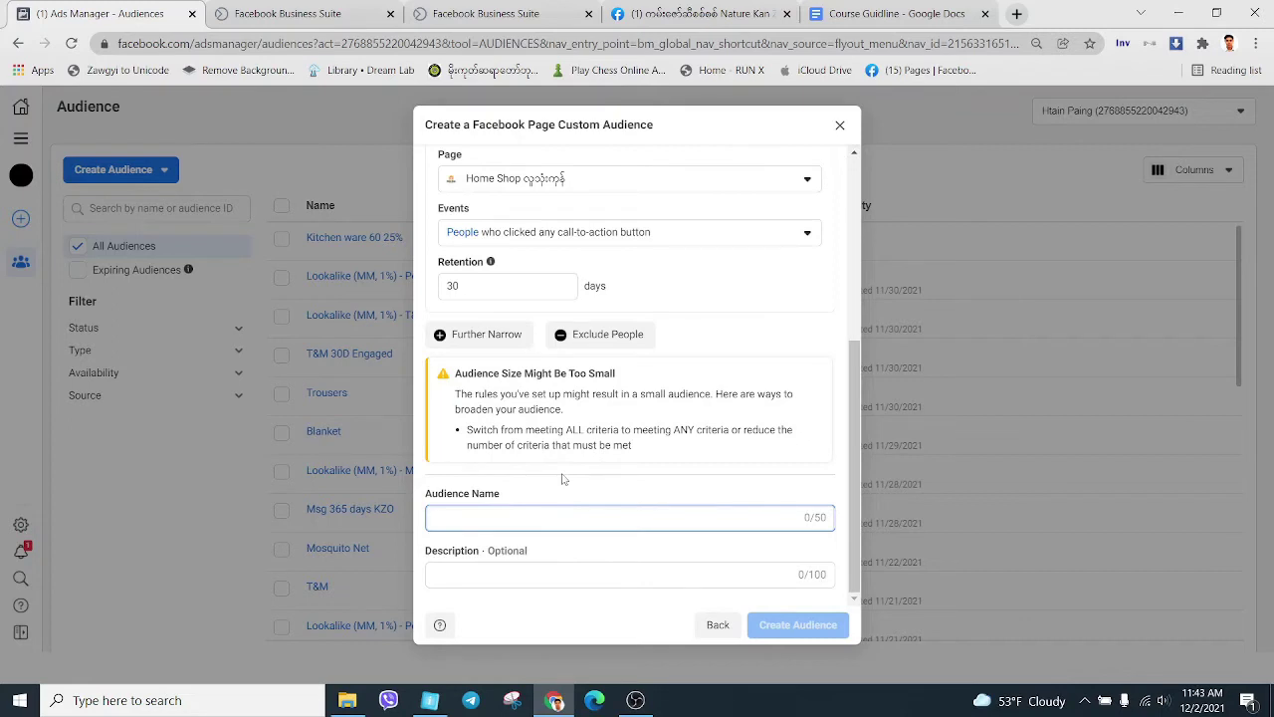
type("30 days")
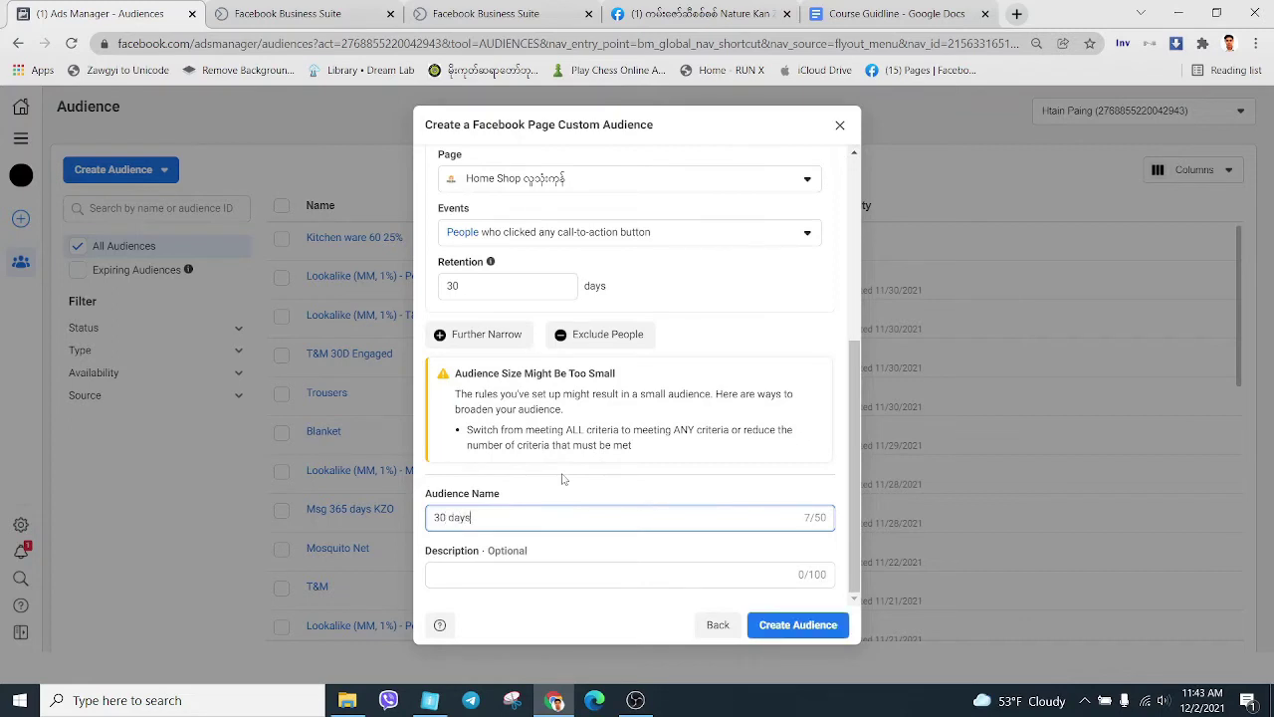
type(" home shop engaged")
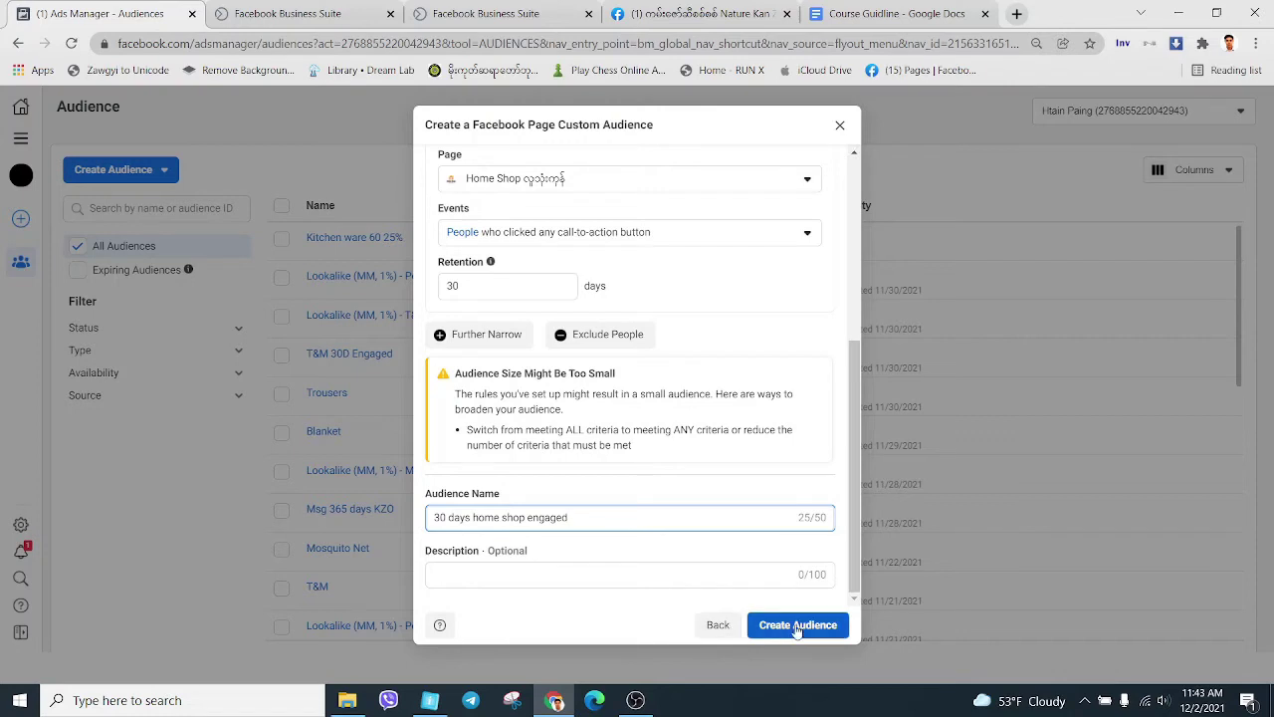
left_click(717, 624)
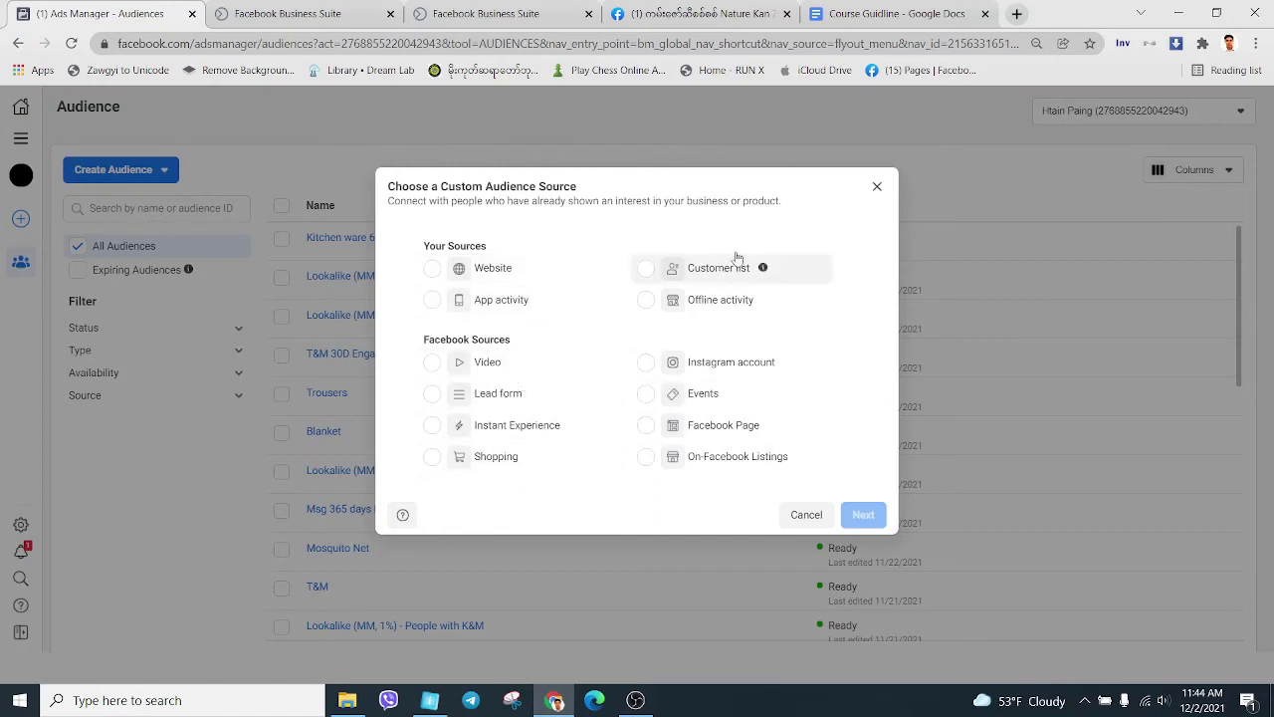
left_click(807, 515)
- Start a lookalike audience and browse the other, non-value-based sources available for it
left_click(160, 171)
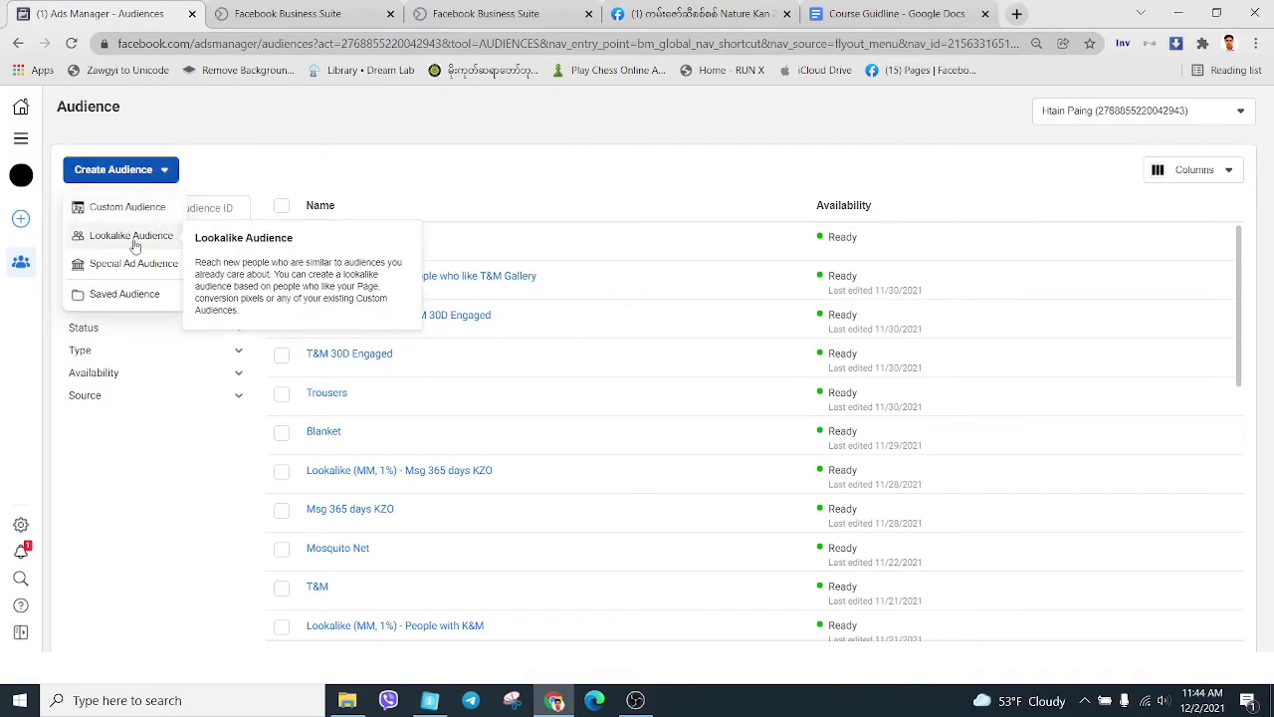
left_click(134, 237)
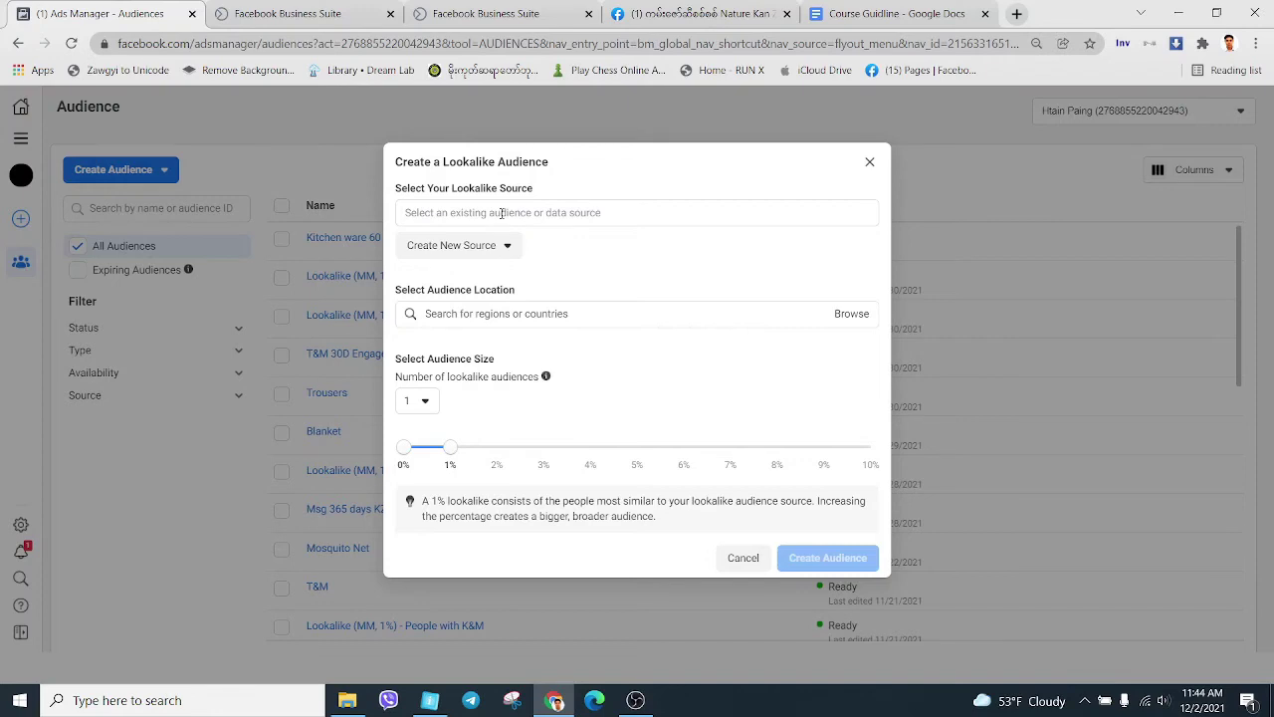
left_click(501, 213)
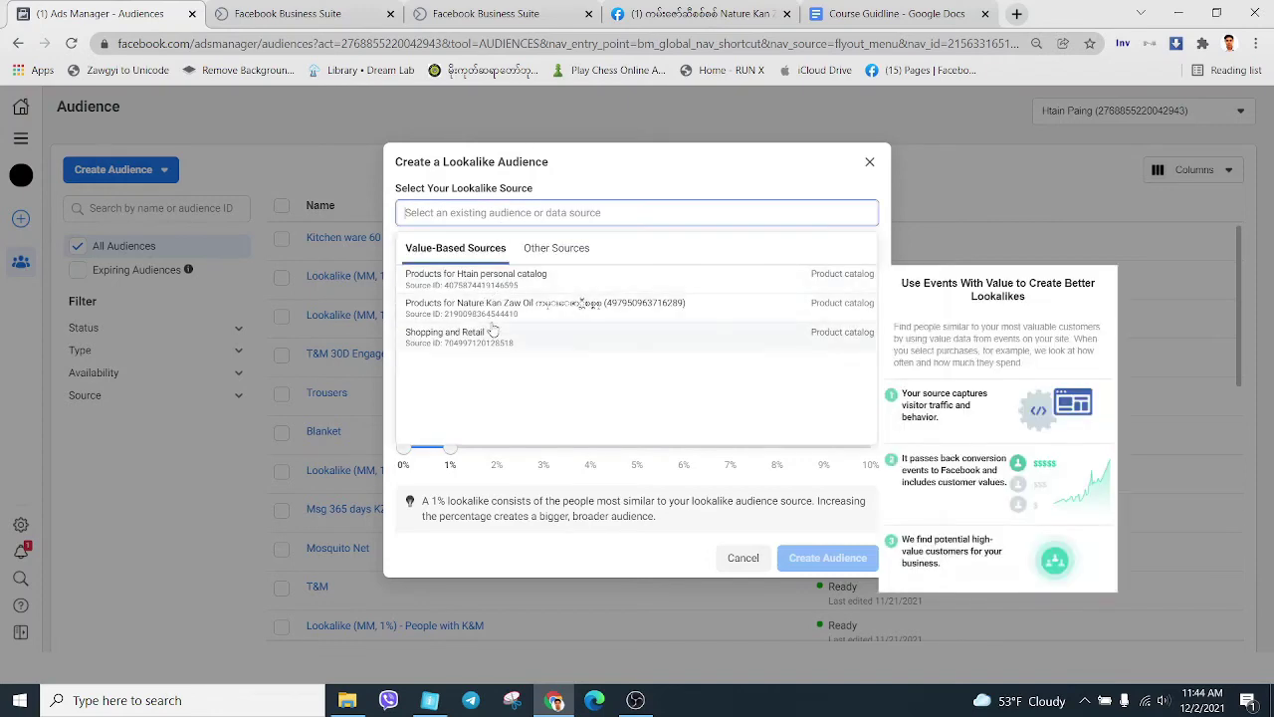
mouse_move(541, 288)
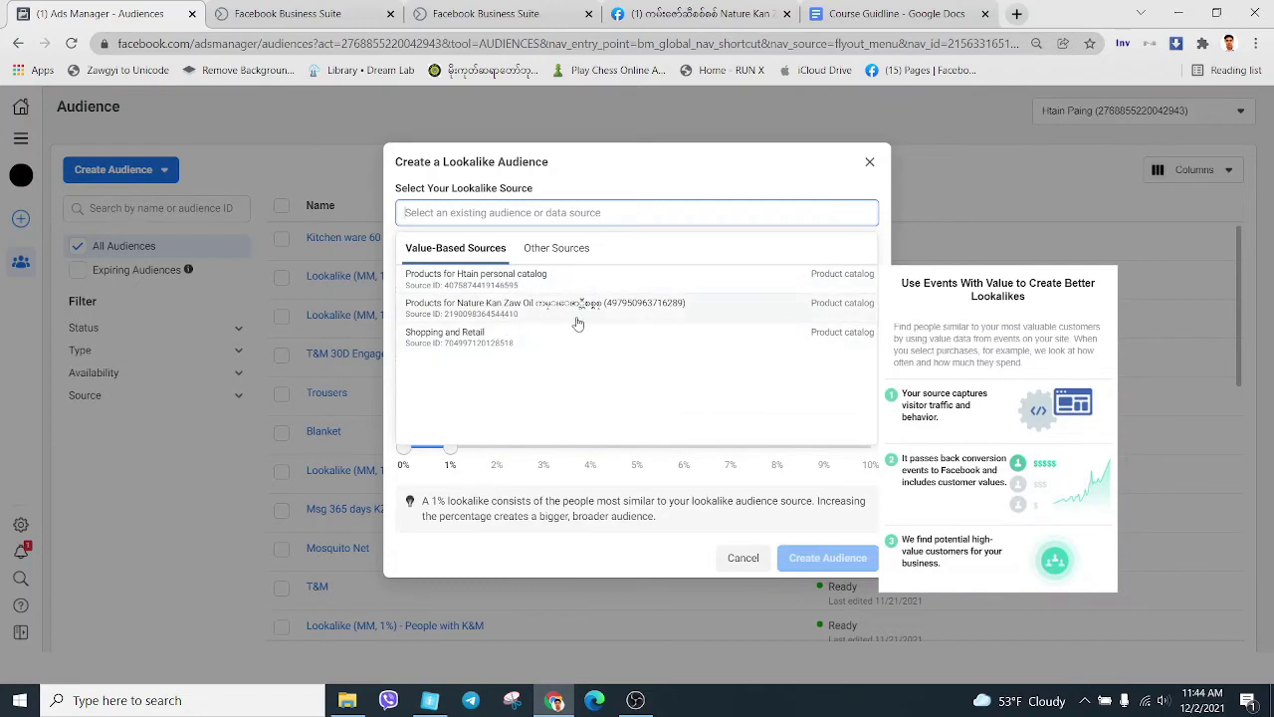
left_click(560, 255)
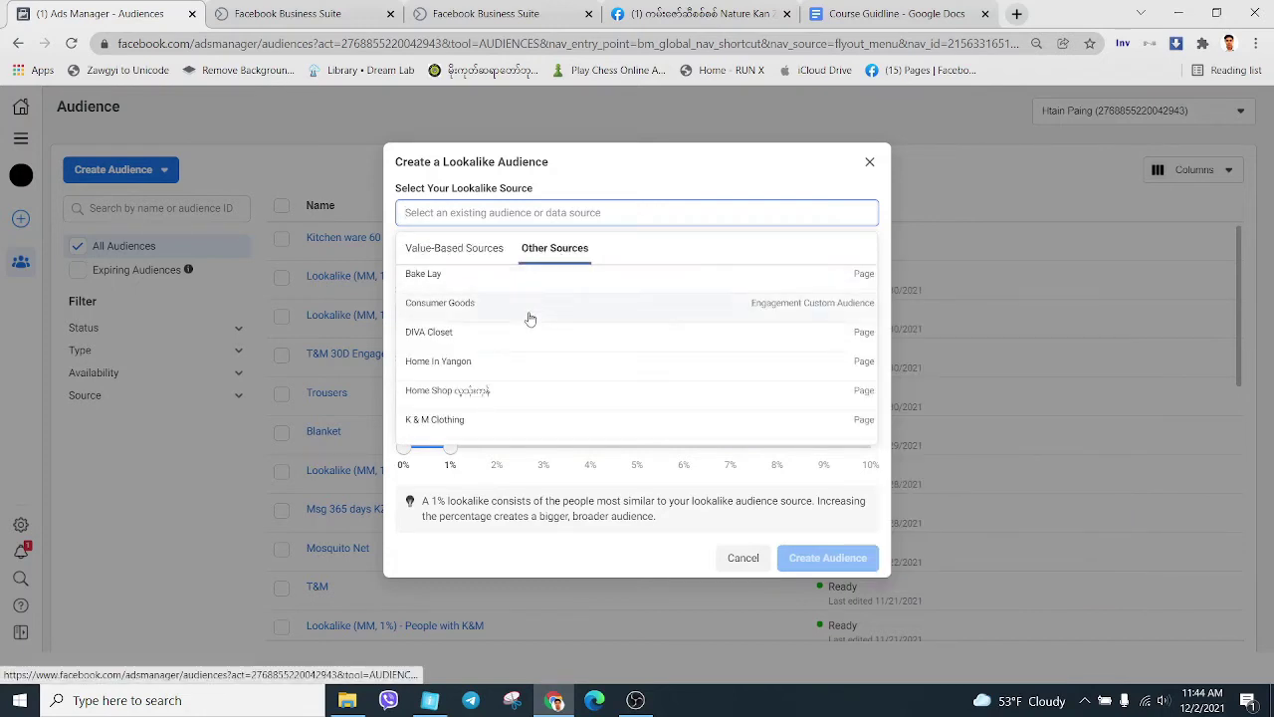
scroll(506, 309, "down", 5)
scroll(506, 320, "up", 5)
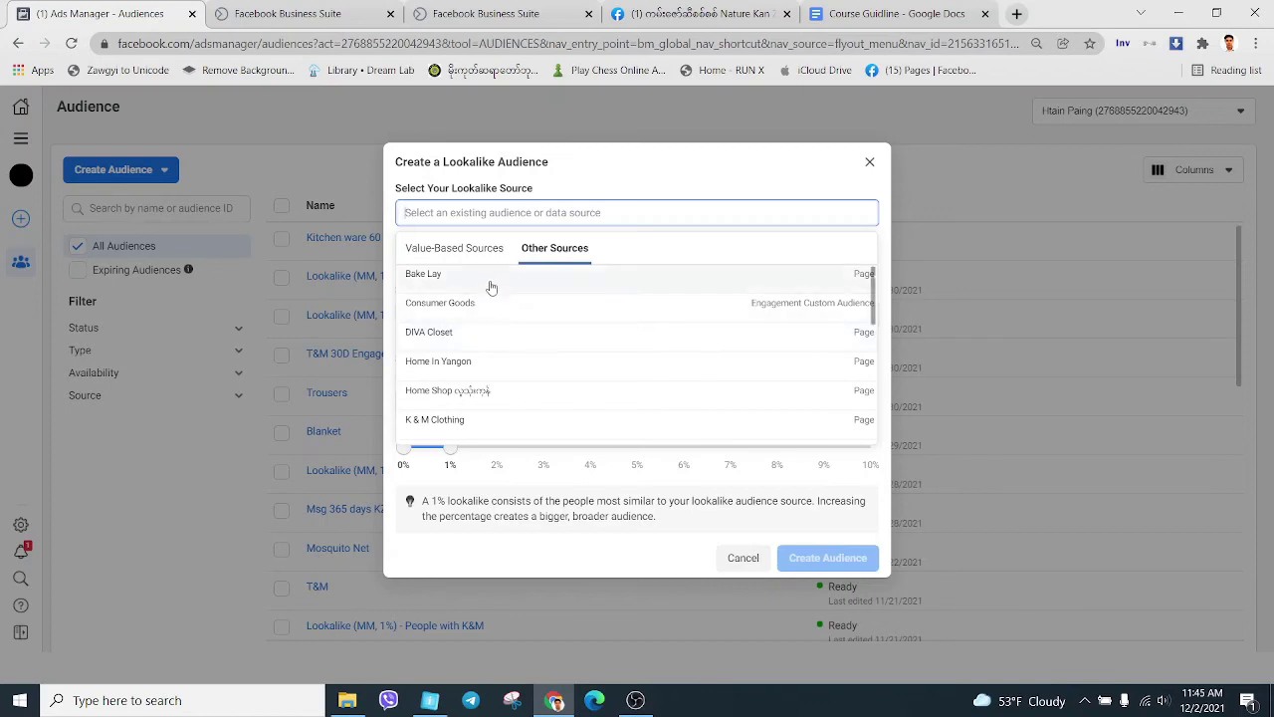
- Choose the Bake Lay Page as the lookalike source and check the audience location and size settings
left_click(436, 279)
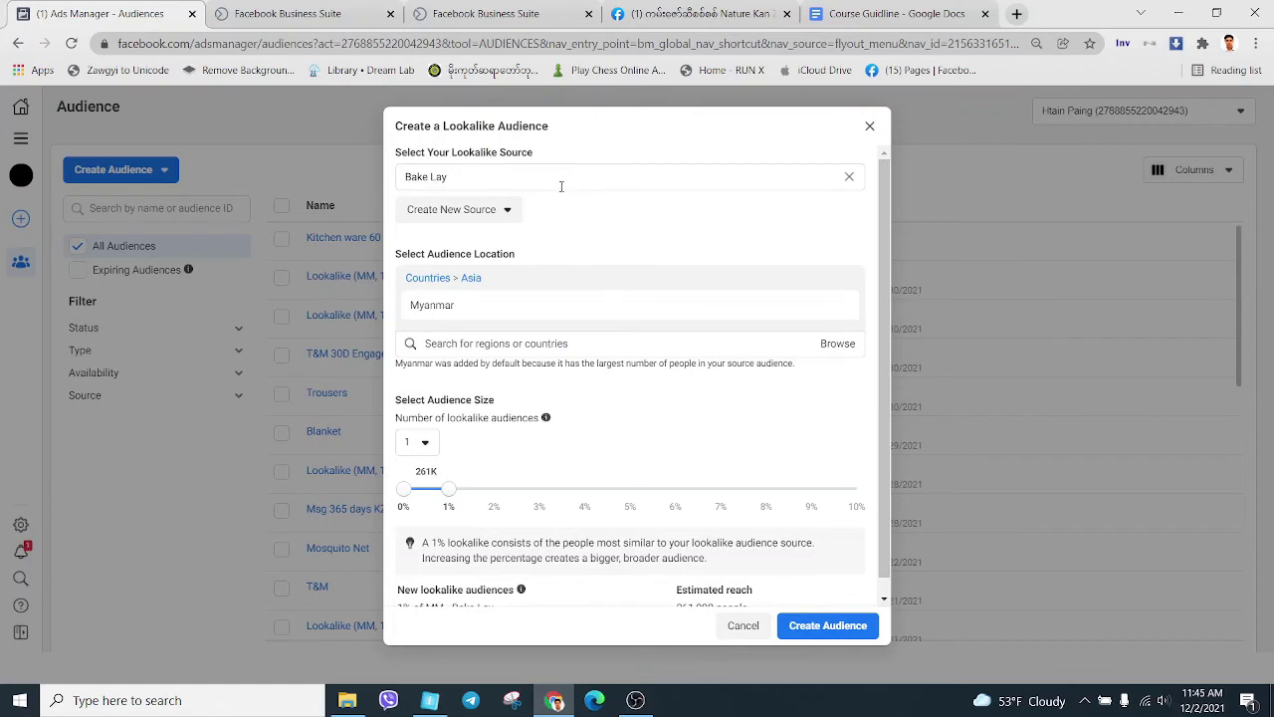
scroll(583, 373, "down", 1)
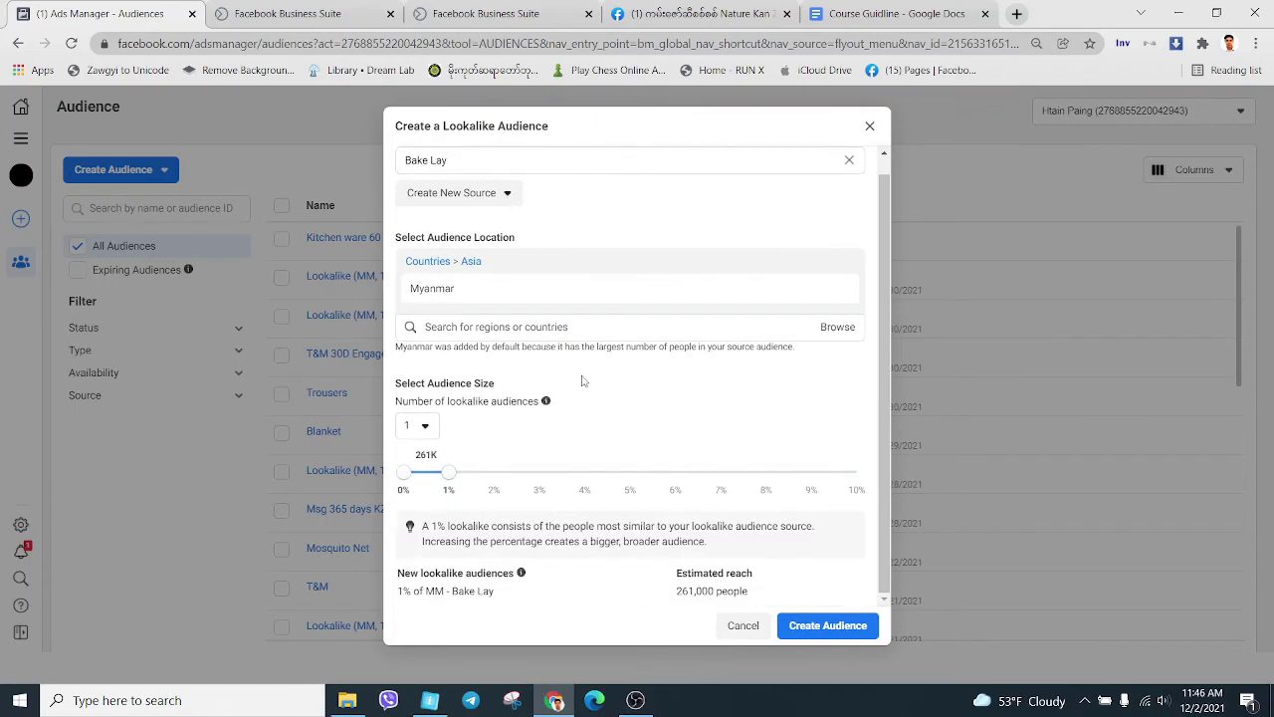
scroll(583, 373, "up", 1)
left_click(472, 177)
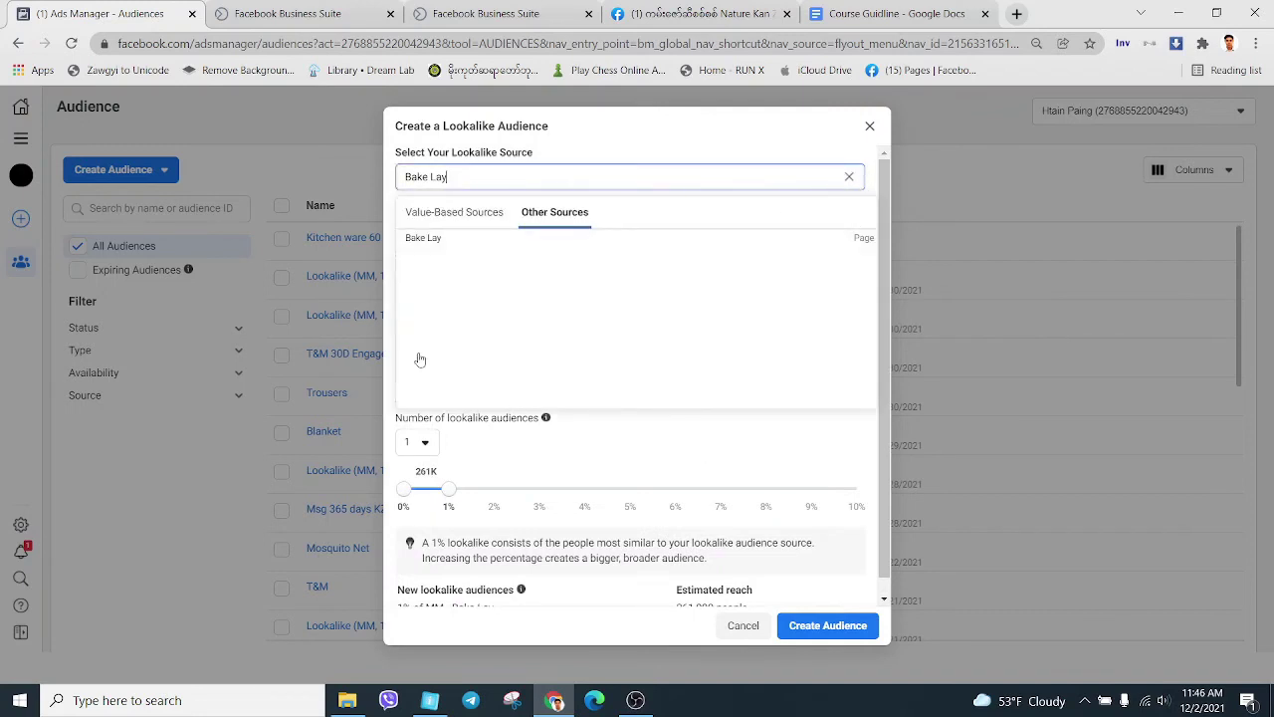
left_click(450, 239)
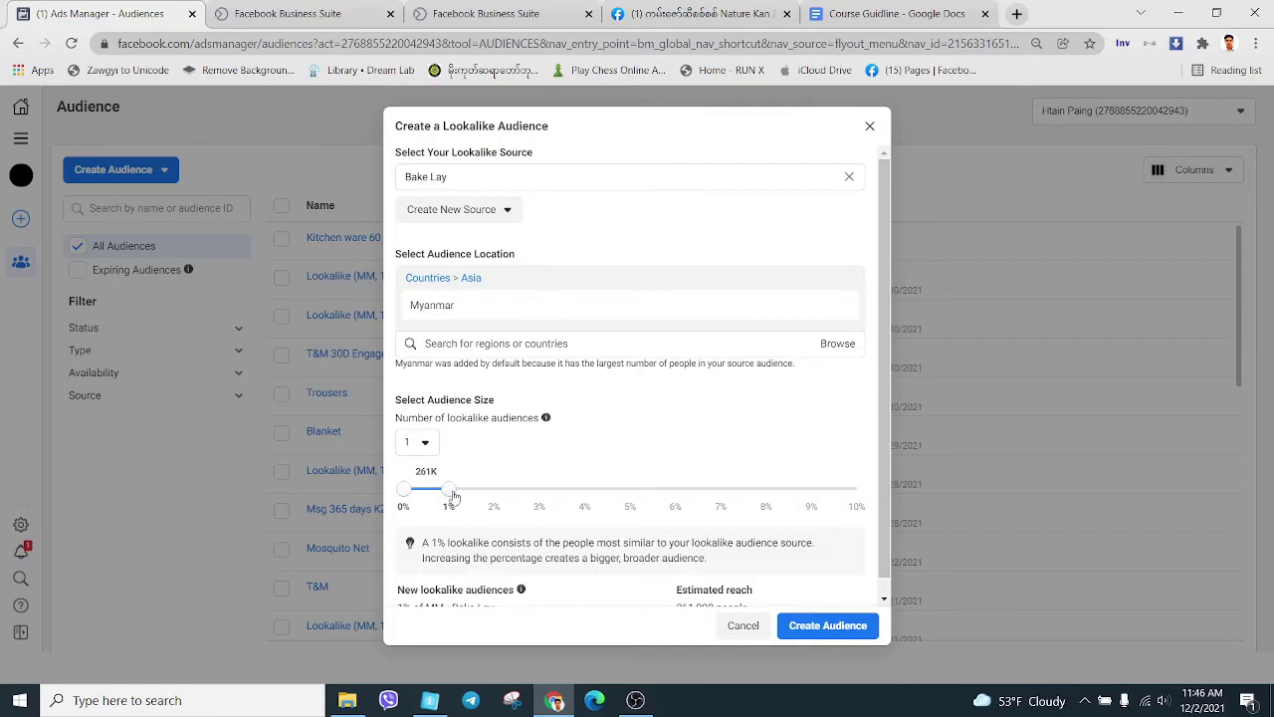
- Try a 2% lookalike audience size, set it back to 1% and check the estimated reach
left_click_drag(451, 490, 491, 497)
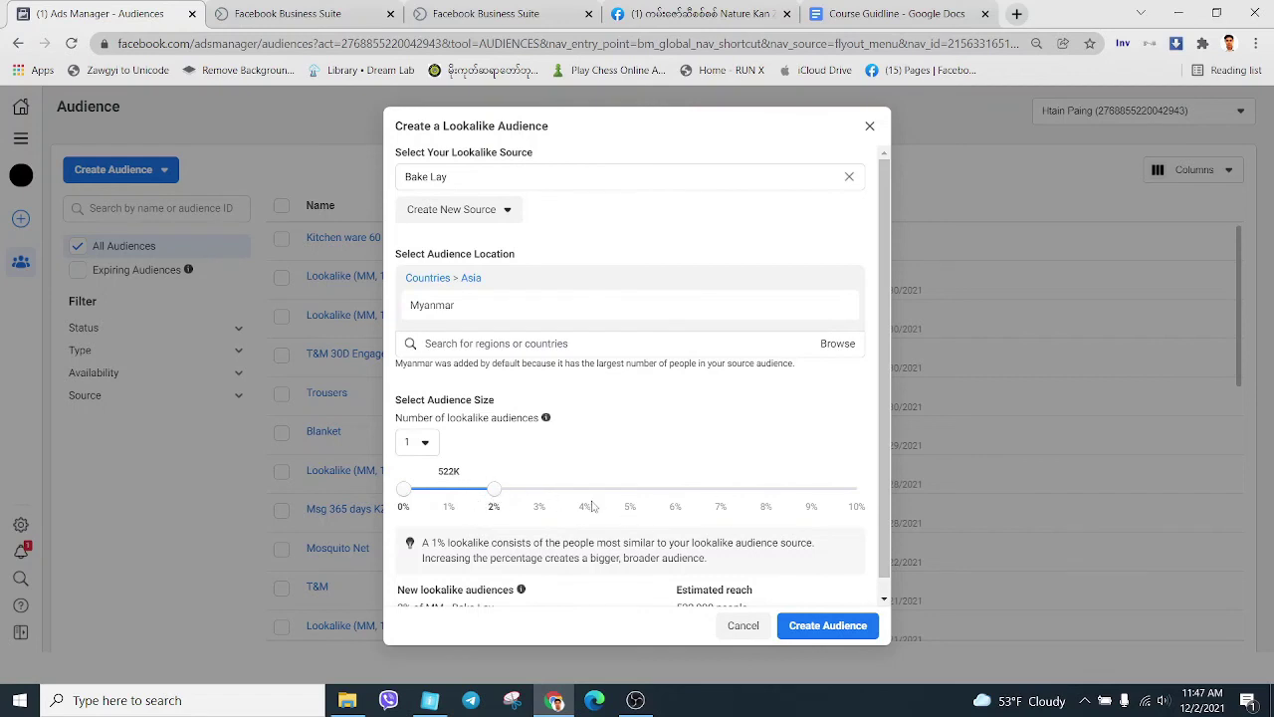
left_click_drag(494, 490, 468, 496)
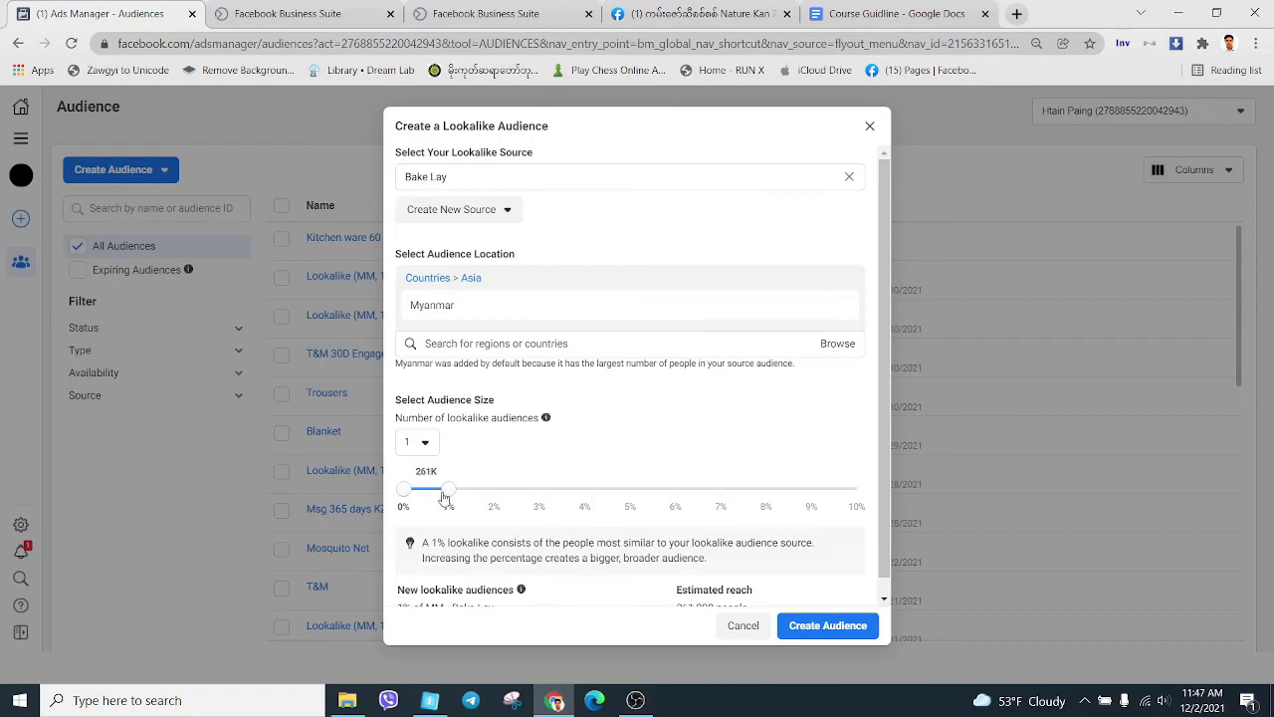
scroll(469, 470, "down", 1)
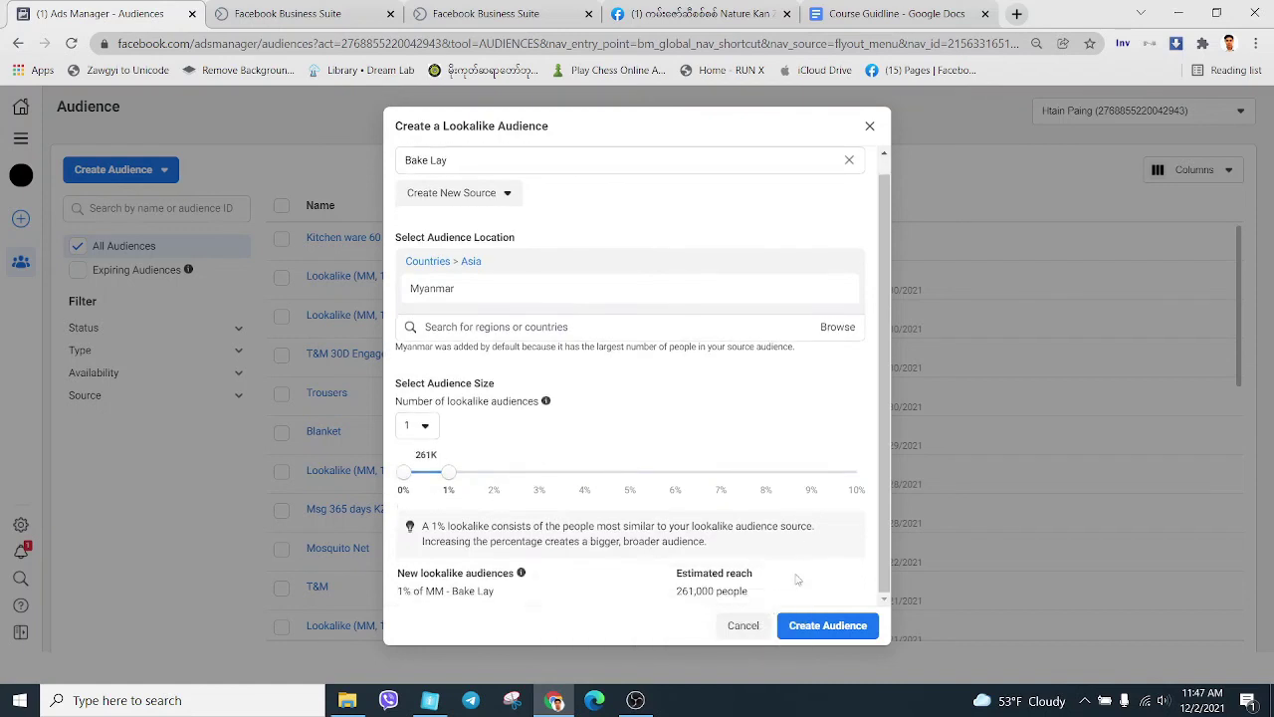
scroll(692, 533, "up", 1)
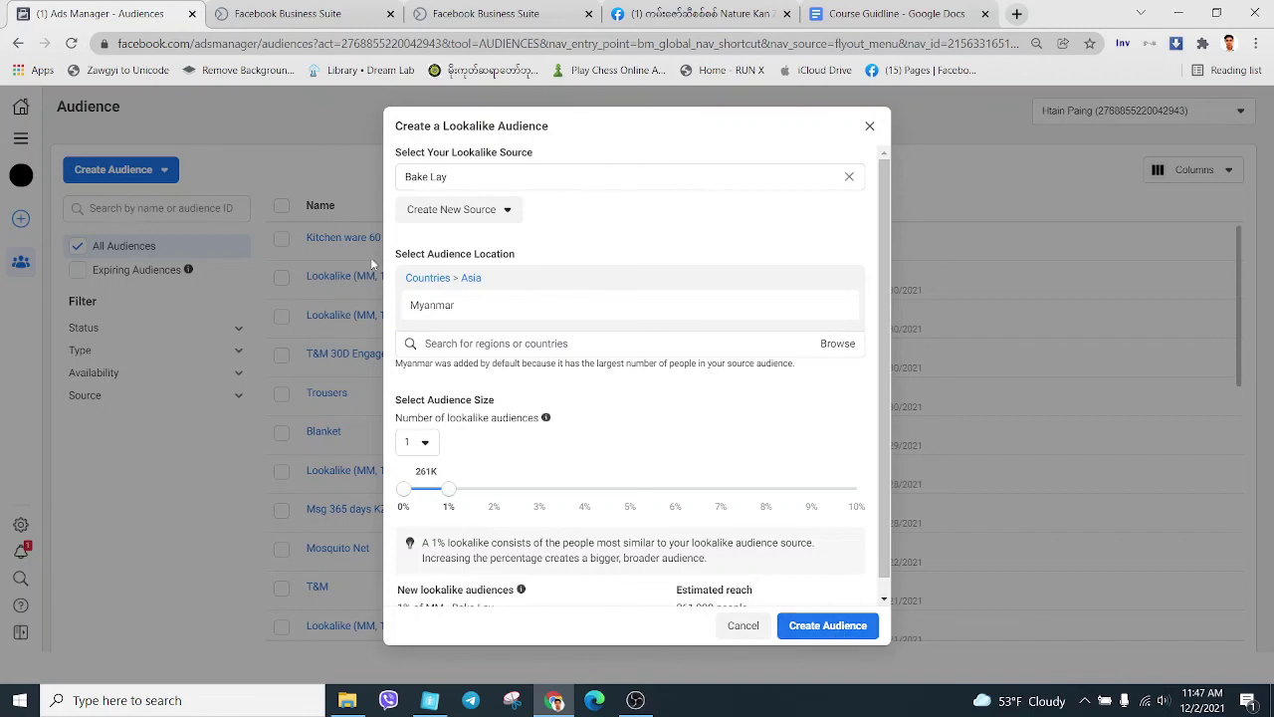
- Replace the Bake Lay lookalike source with the "Kitchen ware 60 25%" engagement custom audience
left_click(511, 175)
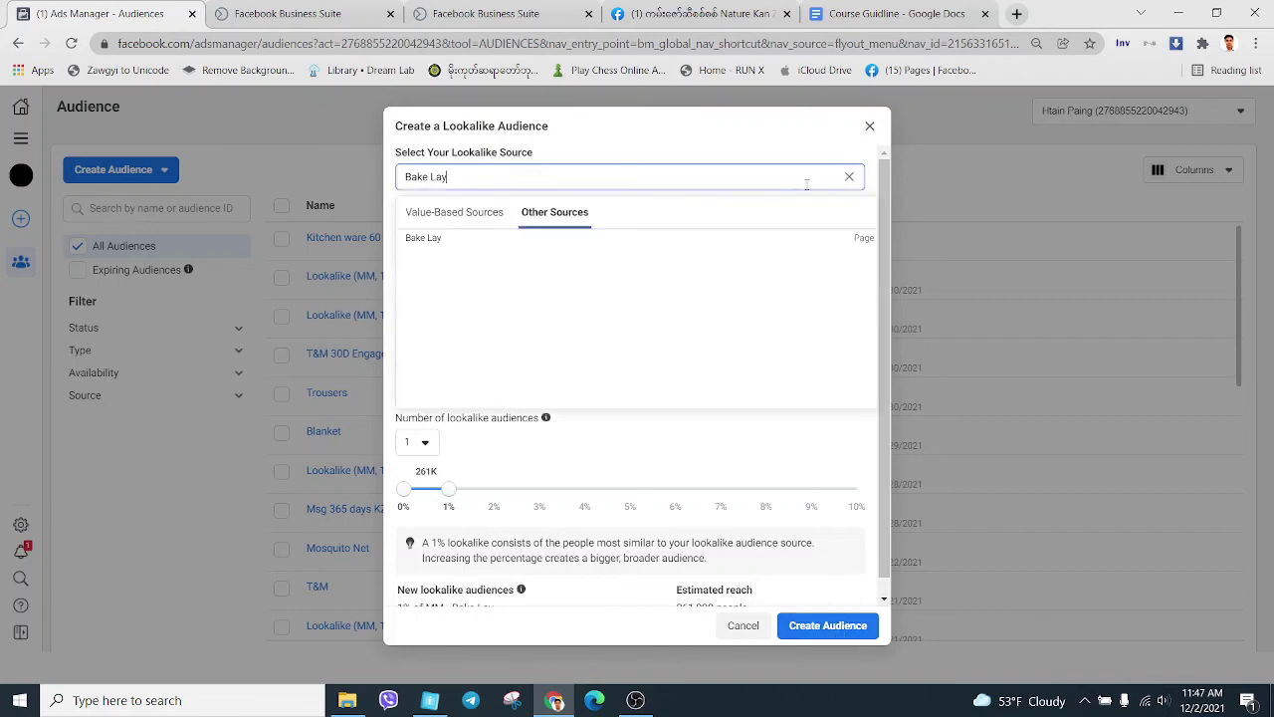
left_click(848, 178)
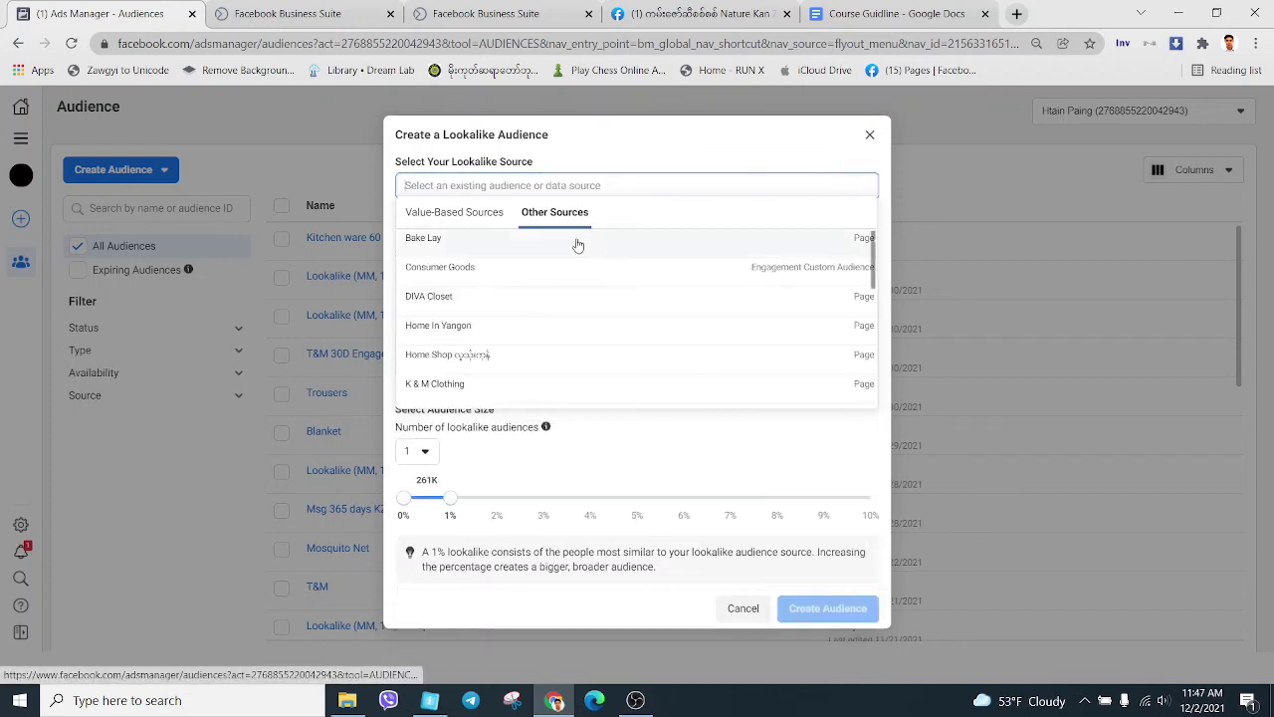
scroll(561, 294, "down", 5)
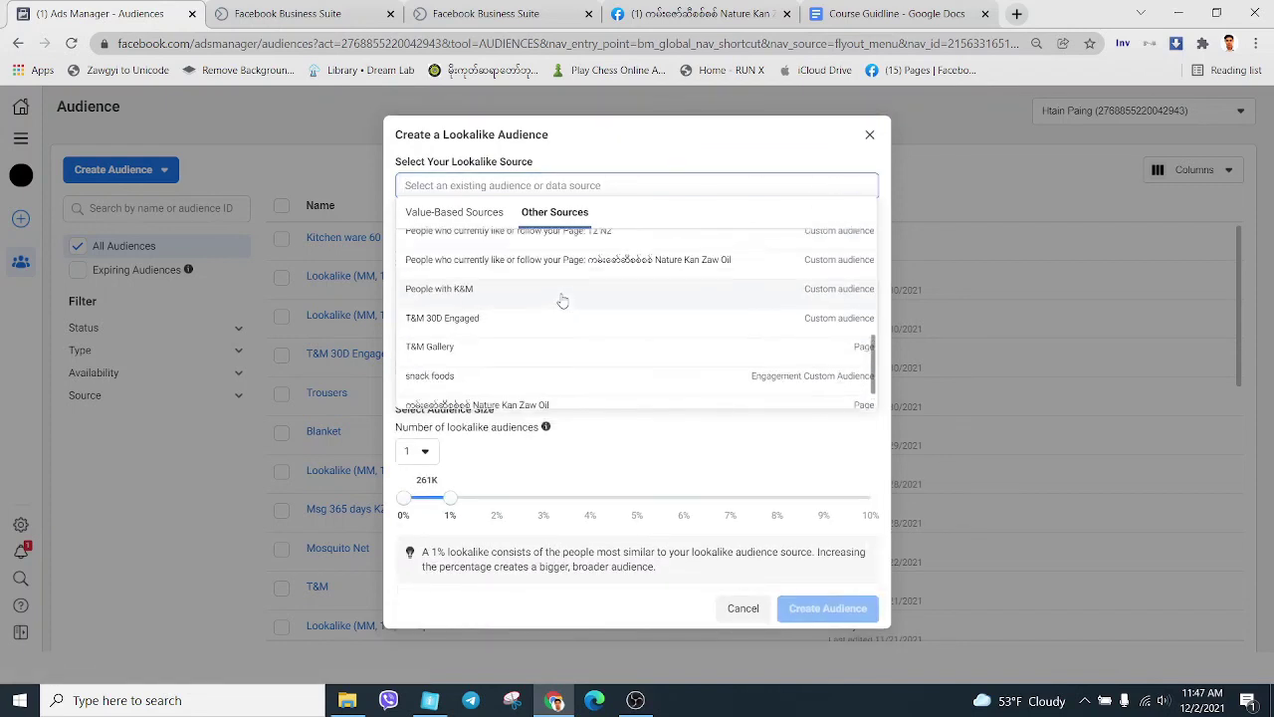
scroll(563, 301, "up", 2)
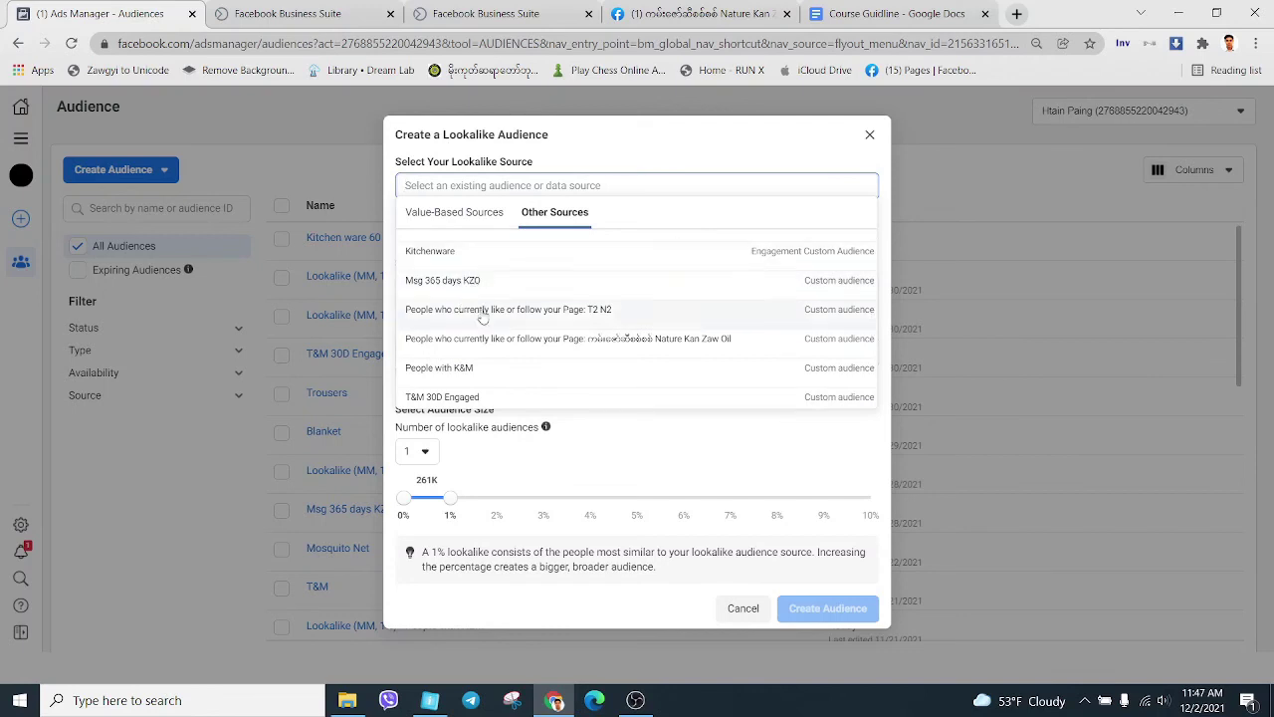
scroll(486, 344, "down", 2)
scroll(488, 348, "down", 1)
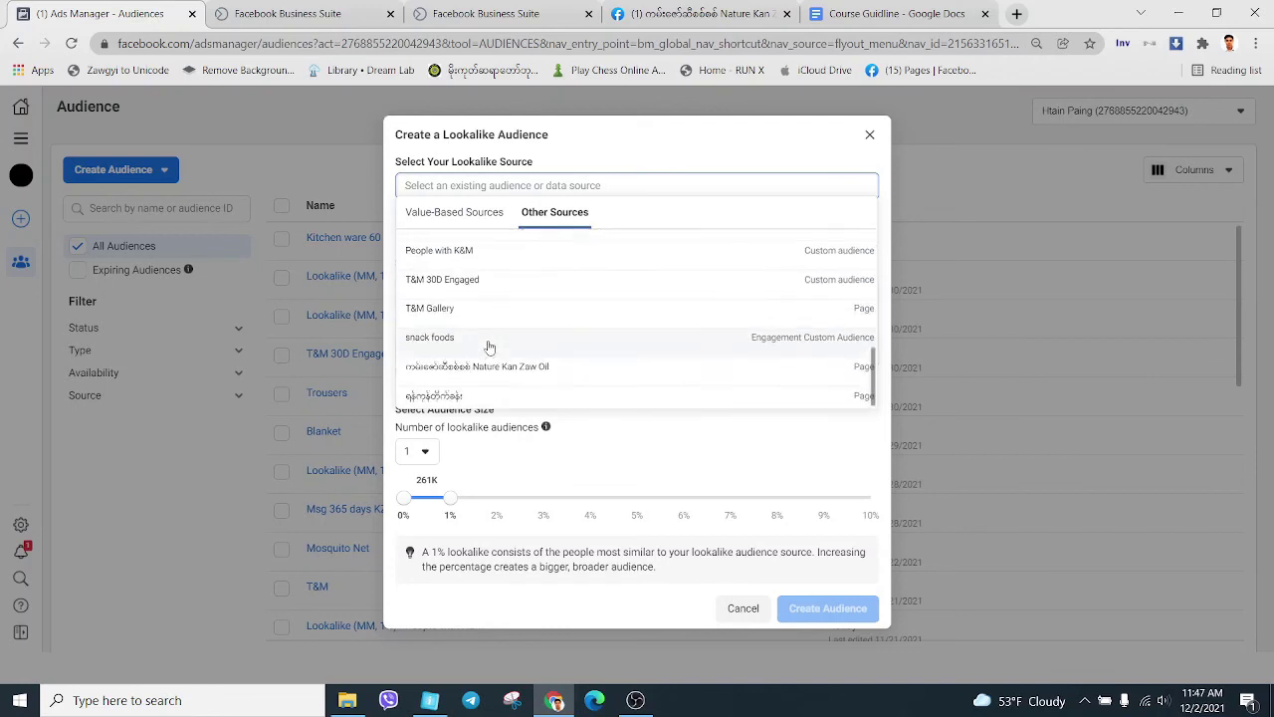
scroll(487, 346, "up", 4)
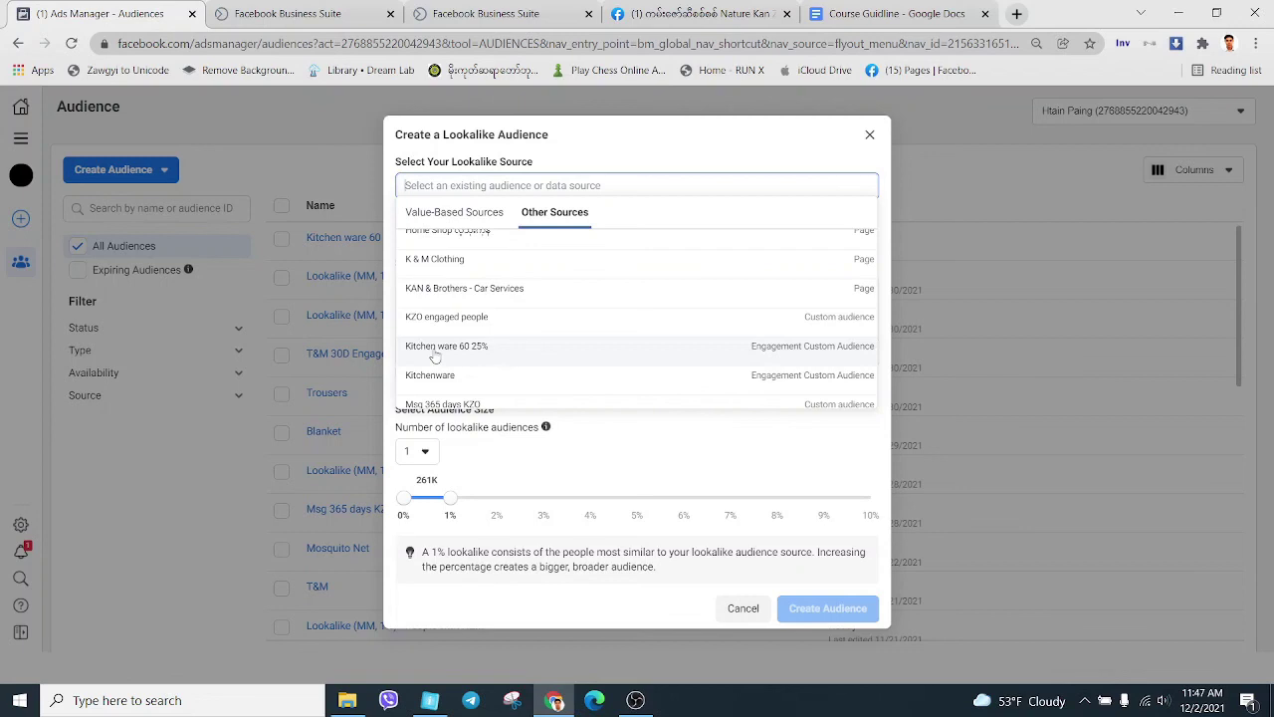
left_click(435, 349)
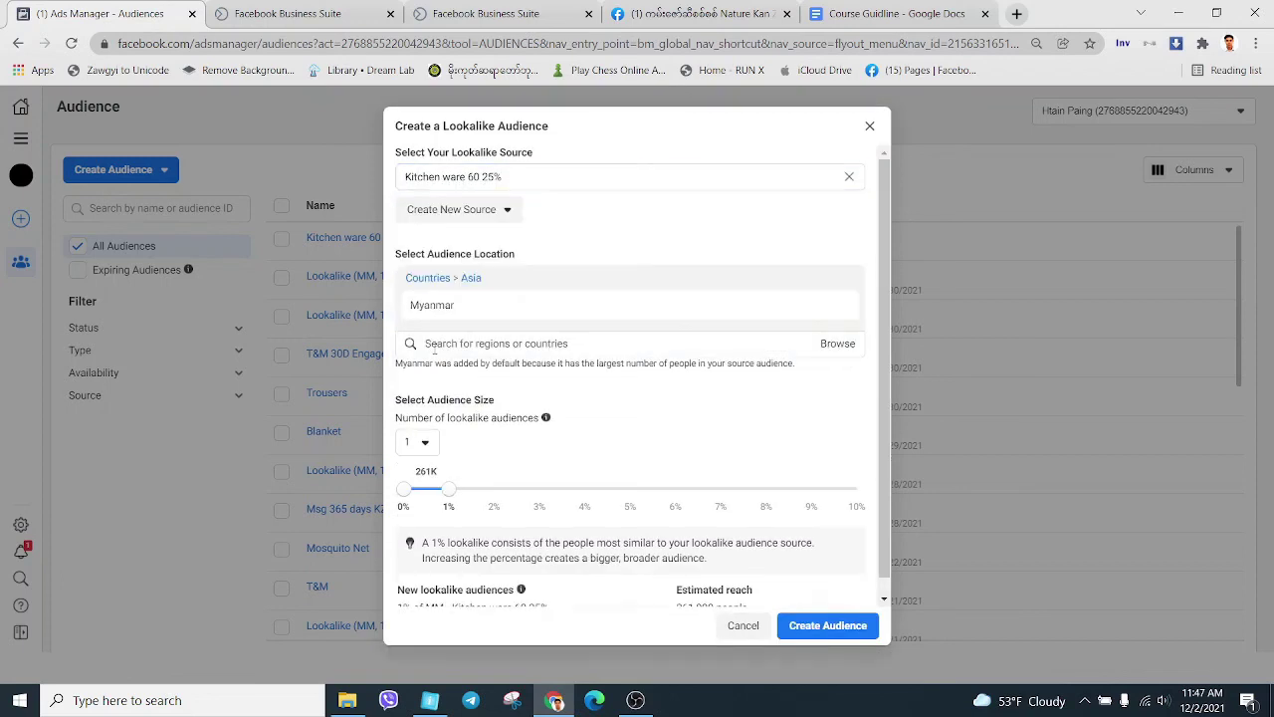